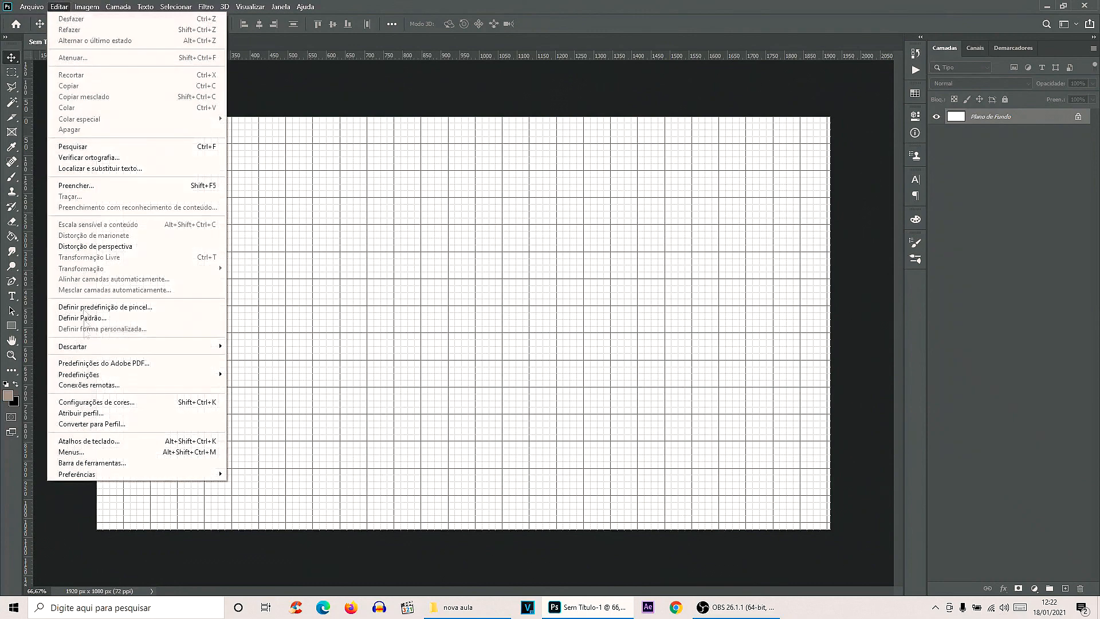
Open the General (Geral) preferences and choose Adobe as the color picker (Seletor de Cores)
{"action": "mouse_move", "coordinate": [80, 475]}
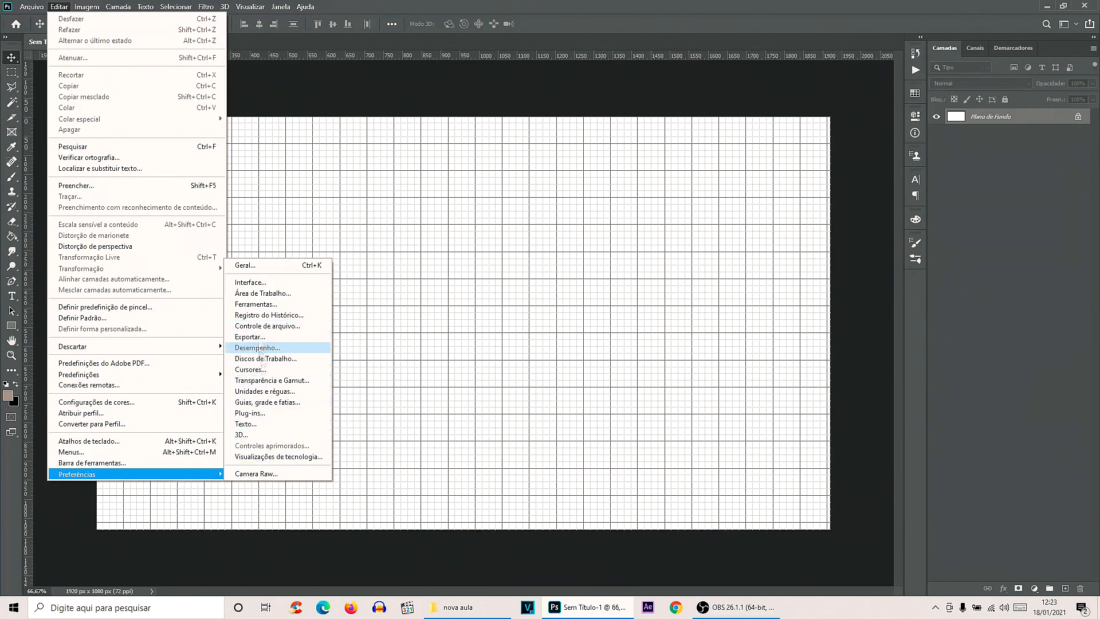
{"action": "left_click", "coordinate": [241, 268]}
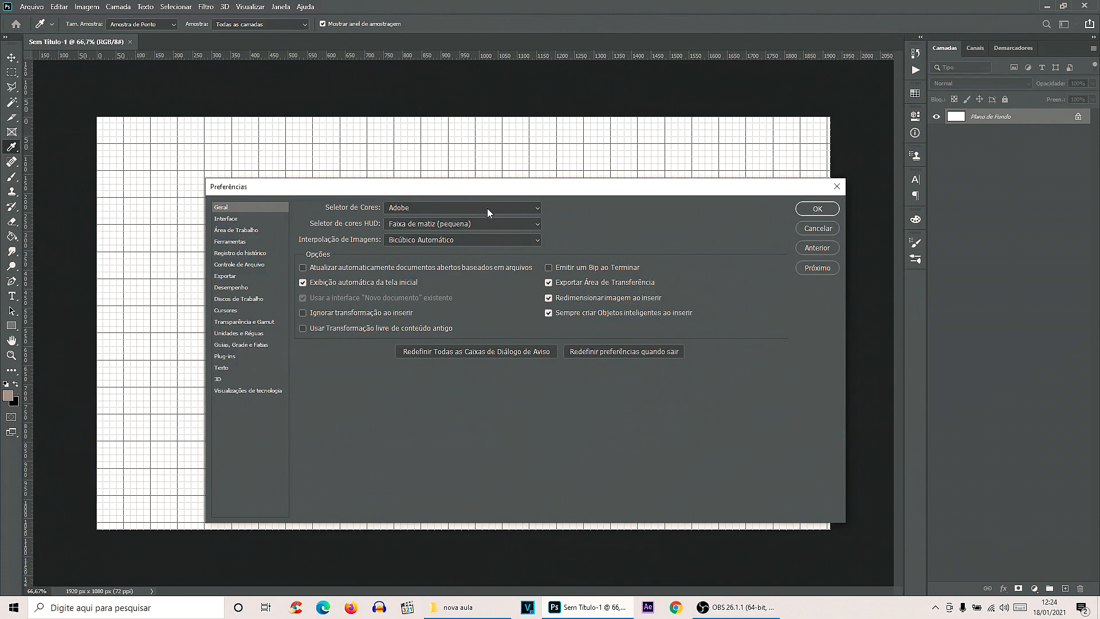
{"action": "left_click", "coordinate": [428, 206]}
{"action": "left_click", "coordinate": [408, 223]}
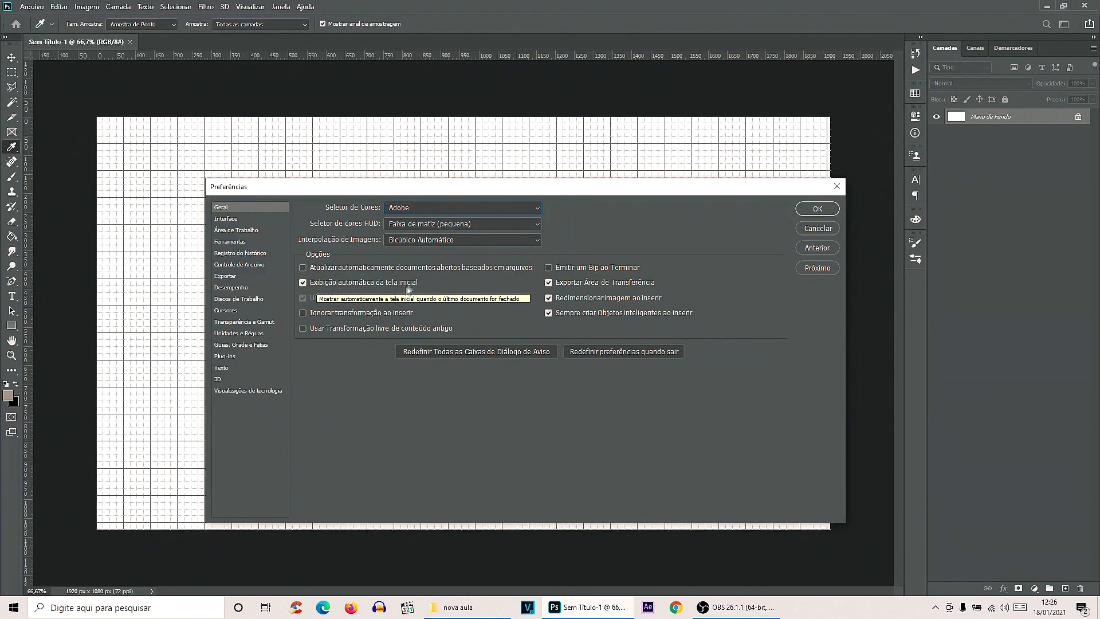
Turn off "Exibição automática da tela inicial", apply the preferences and close the untitled document
{"action": "left_click", "coordinate": [303, 282]}
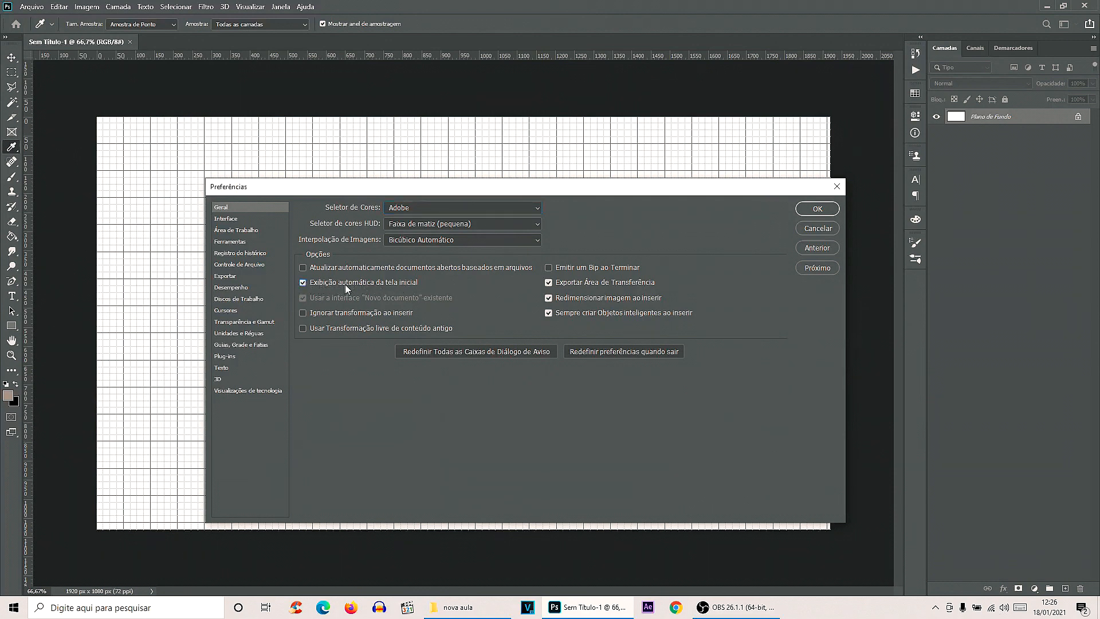
{"action": "left_click", "coordinate": [303, 283]}
{"action": "left_click", "coordinate": [816, 210]}
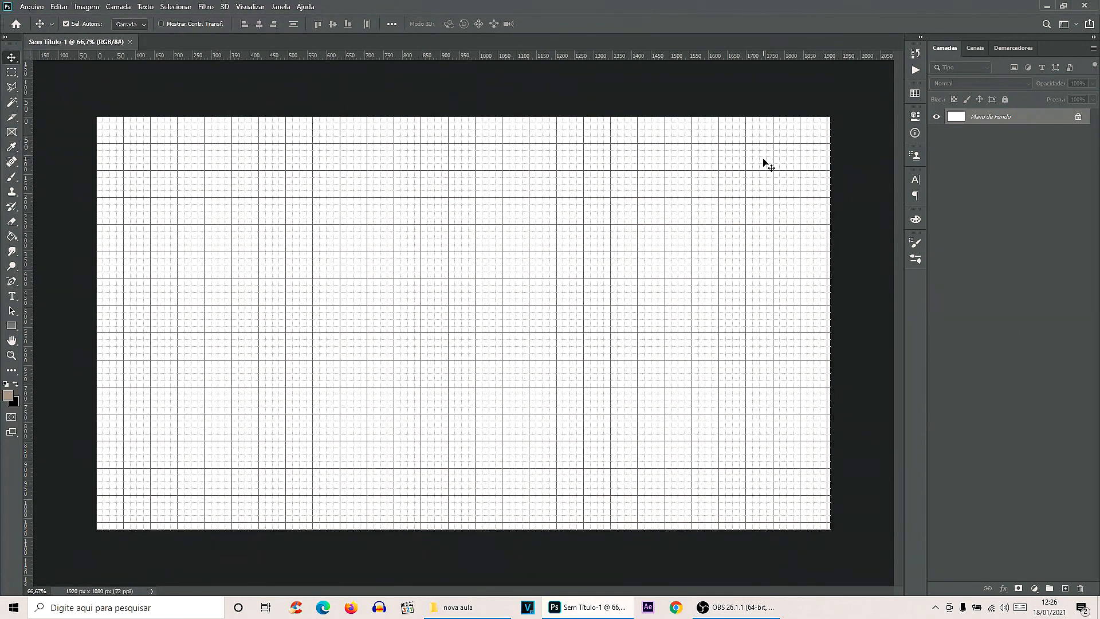
{"action": "left_click", "coordinate": [130, 41]}
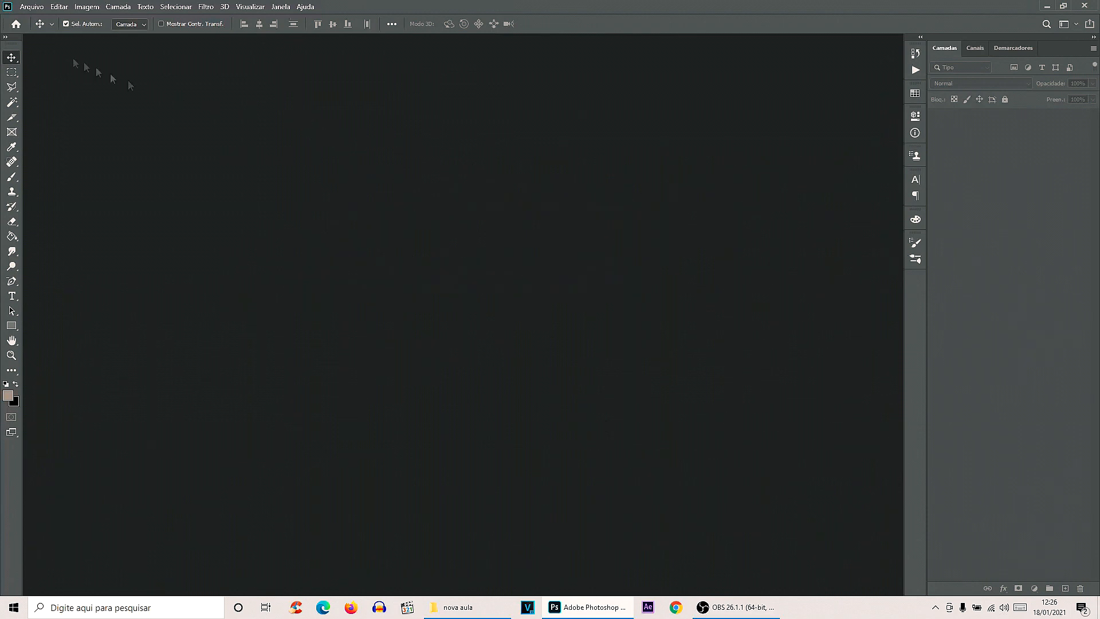
Turn "Exibição automática da tela inicial" back on in the General preferences and close the untitled document
{"action": "left_click", "coordinate": [59, 6]}
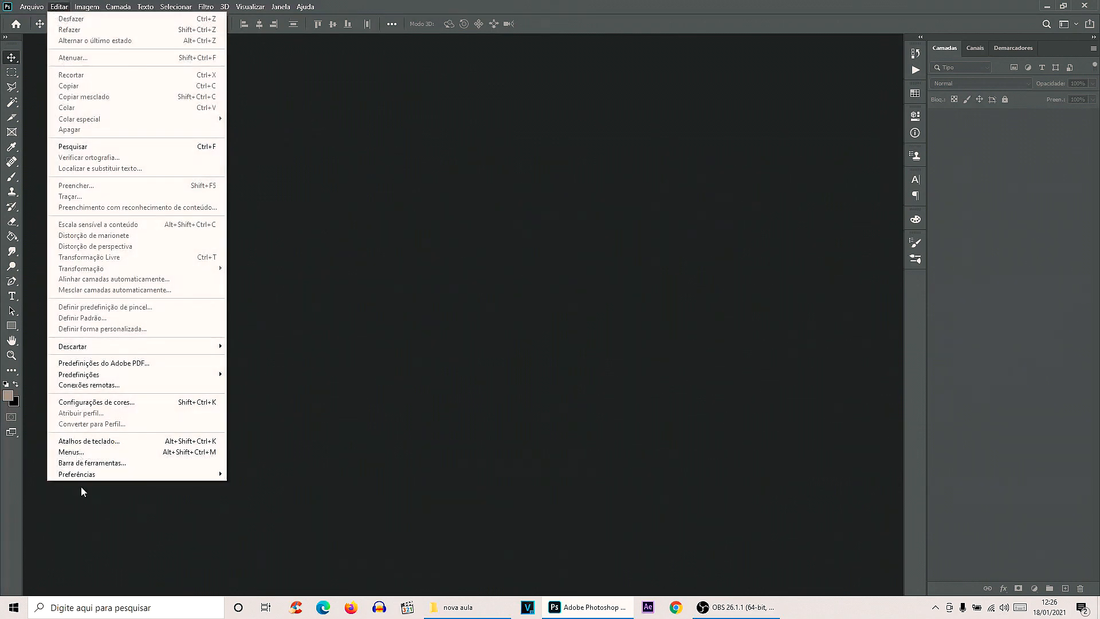
{"action": "mouse_move", "coordinate": [86, 474]}
{"action": "left_click", "coordinate": [246, 265]}
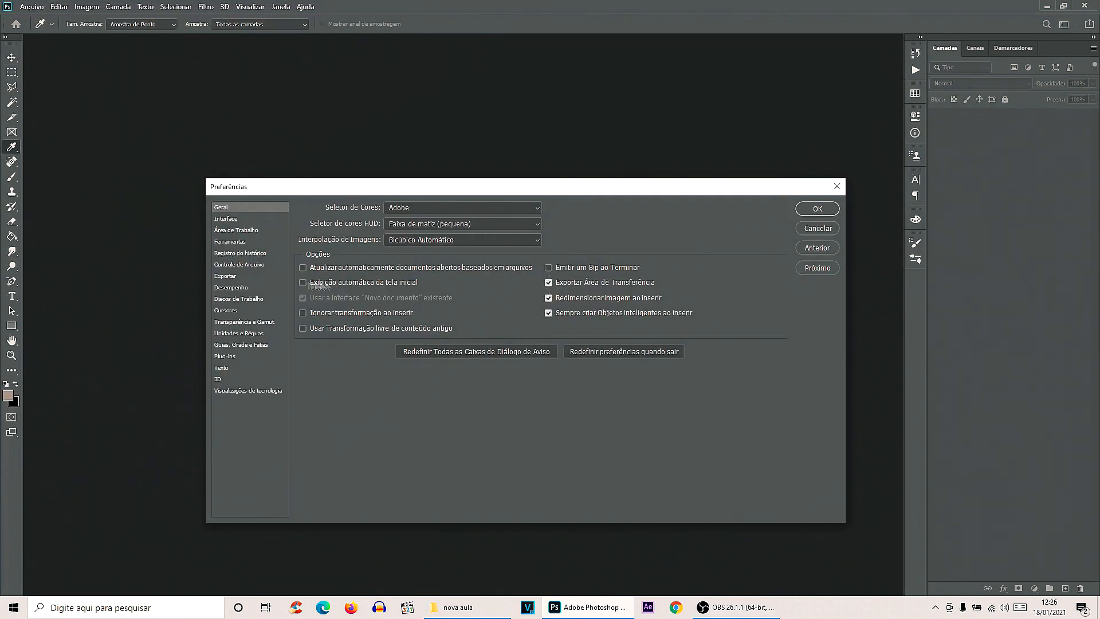
{"action": "left_click", "coordinate": [307, 282]}
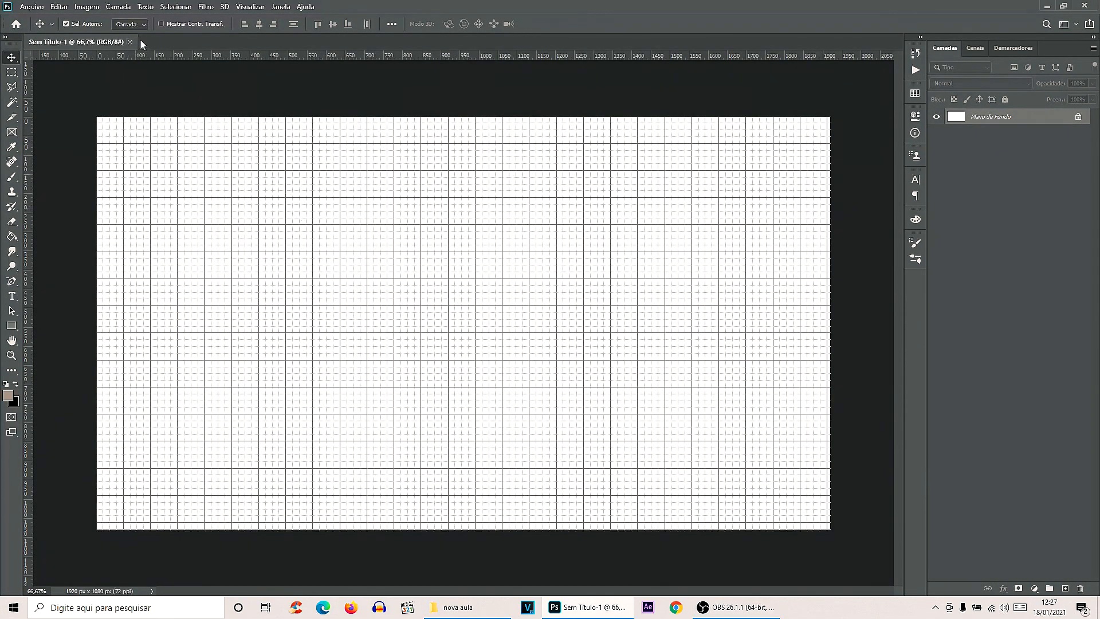
{"action": "left_click", "coordinate": [131, 43]}
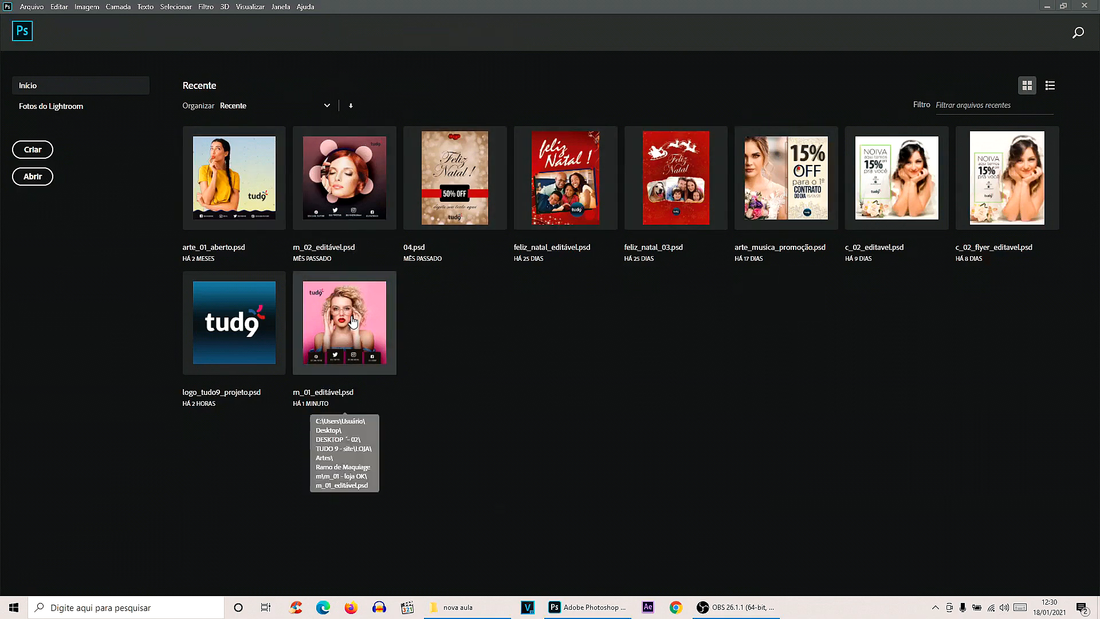
Open m_01_editável.psd from the recent files on the home screen and close it again
{"action": "left_click", "coordinate": [353, 321]}
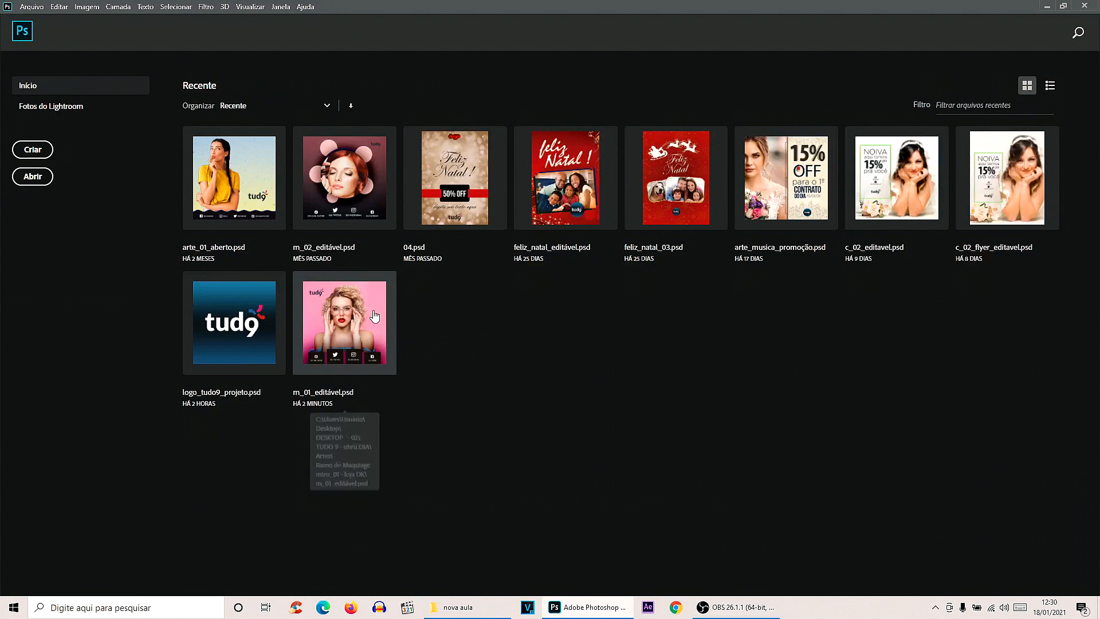
{"action": "left_click", "coordinate": [614, 266]}
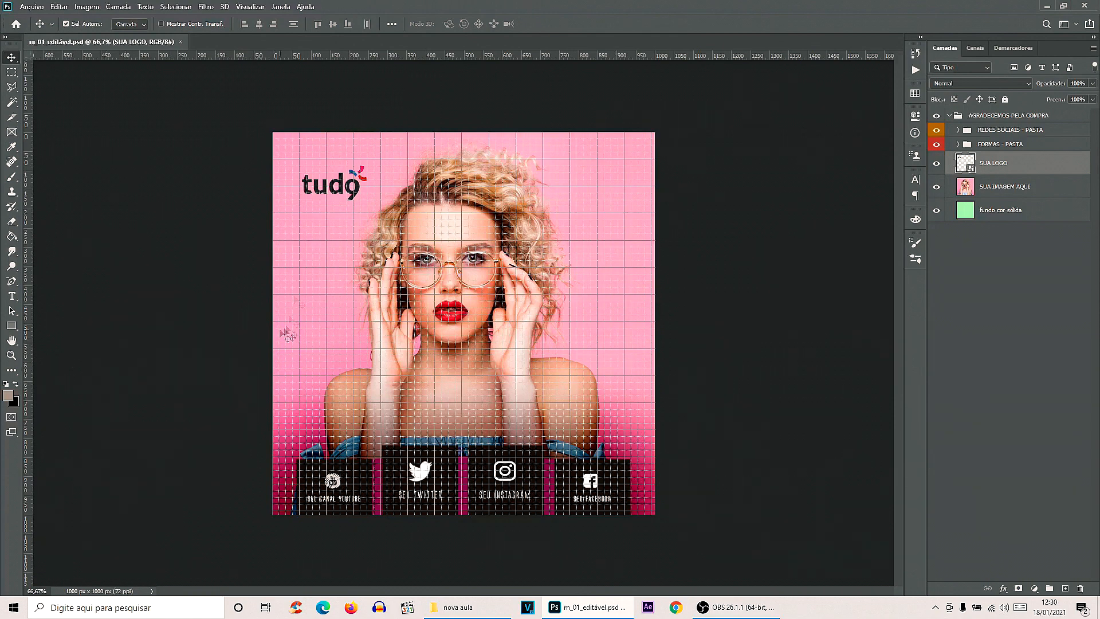
{"action": "left_click", "coordinate": [180, 43]}
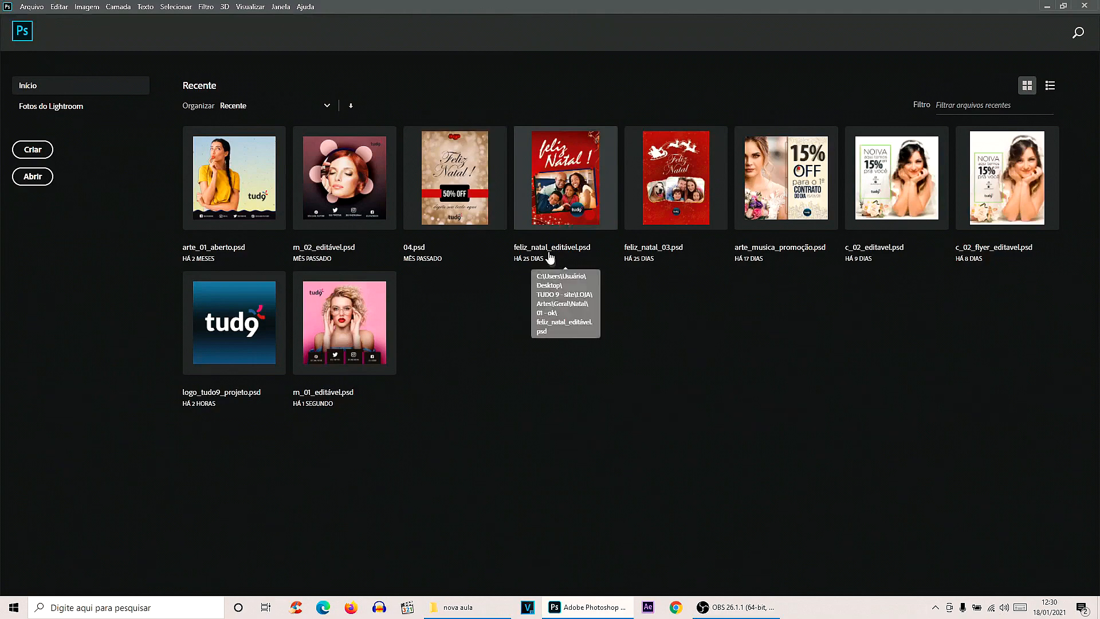
Reopen m_01_editável.psd from the recent files and review the General preferences, confirming them
{"action": "left_click", "coordinate": [324, 308]}
{"action": "left_click", "coordinate": [613, 261]}
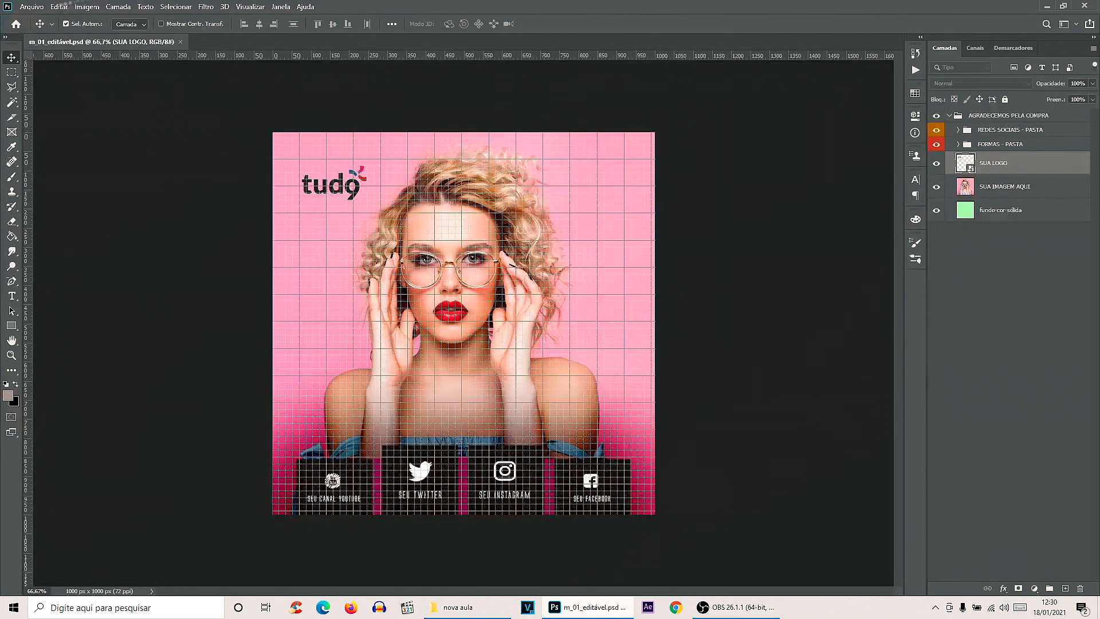
{"action": "left_click", "coordinate": [59, 7]}
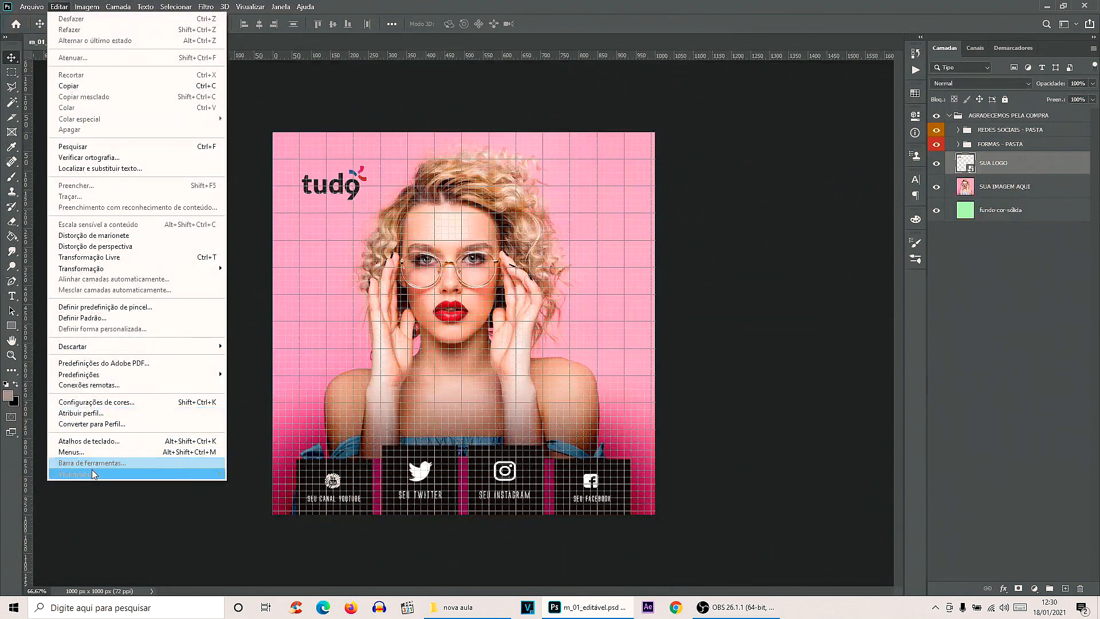
{"action": "mouse_move", "coordinate": [95, 475]}
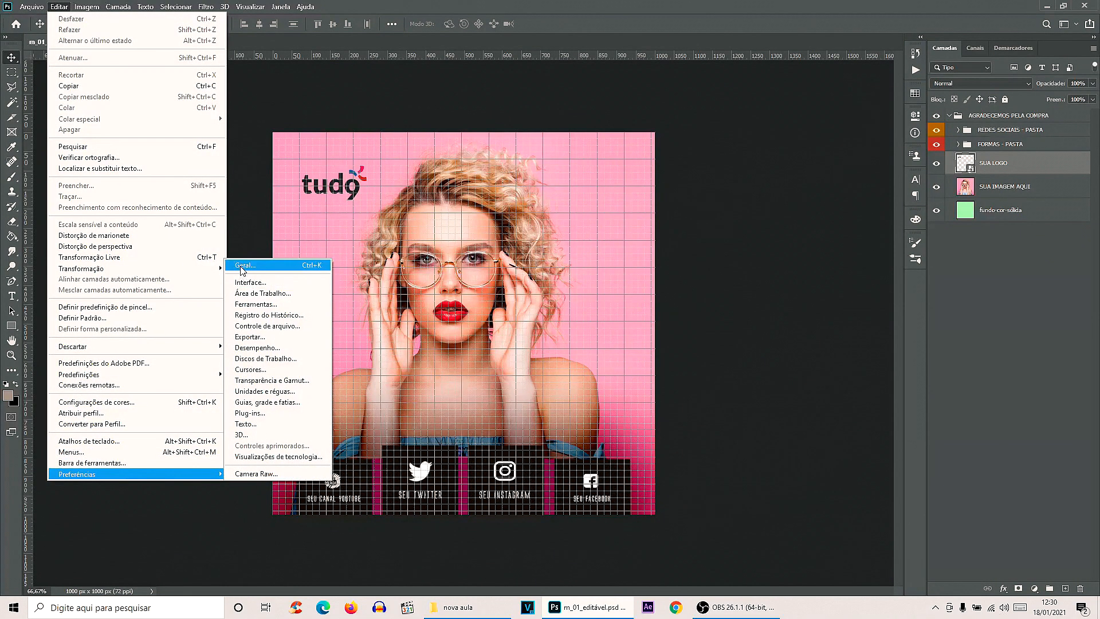
{"action": "left_click", "coordinate": [241, 266]}
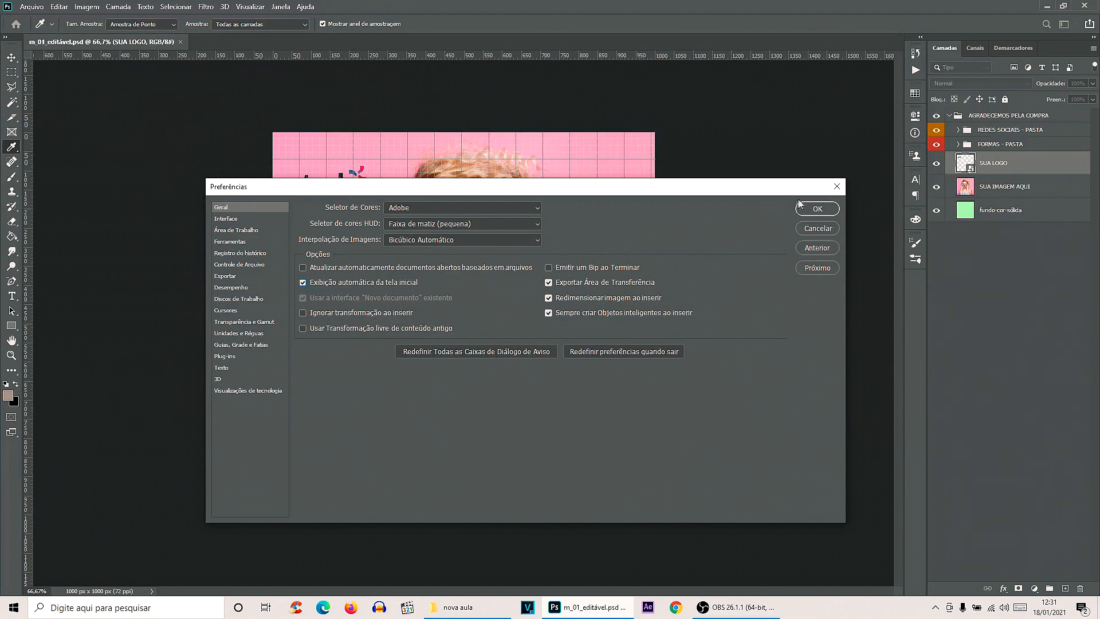
{"action": "left_click", "coordinate": [820, 210]}
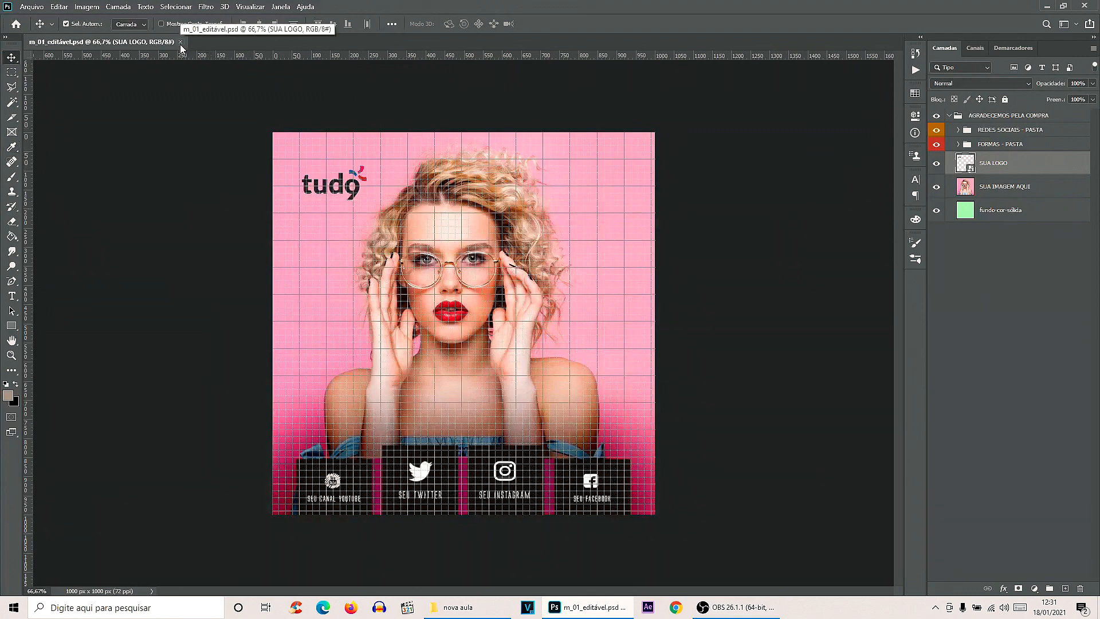
Hide the grid overlay on the artwork and return to the Move tool
{"action": "left_click", "coordinate": [250, 7]}
{"action": "left_click", "coordinate": [255, 212]}
{"action": "left_click", "coordinate": [11, 356]}
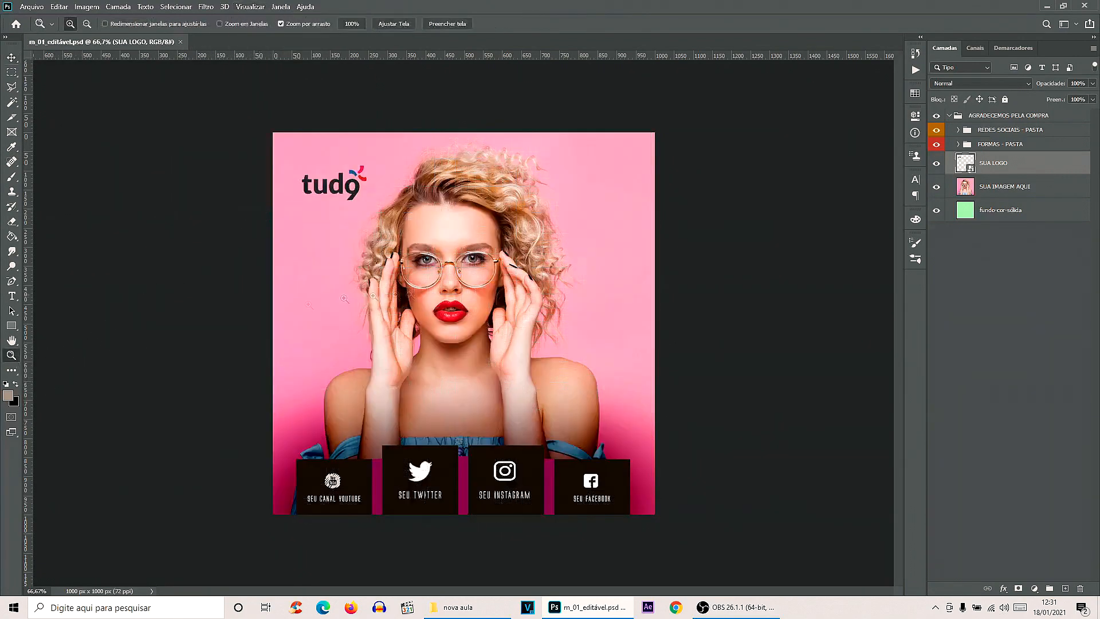
{"action": "left_click", "coordinate": [415, 277]}
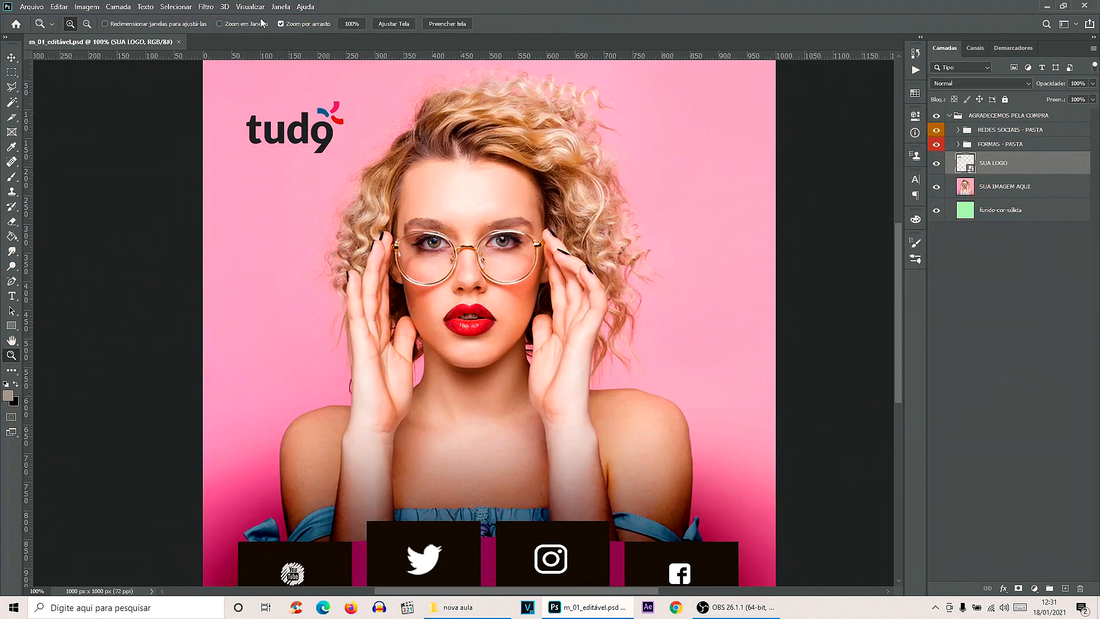
{"action": "key", "text": "v"}
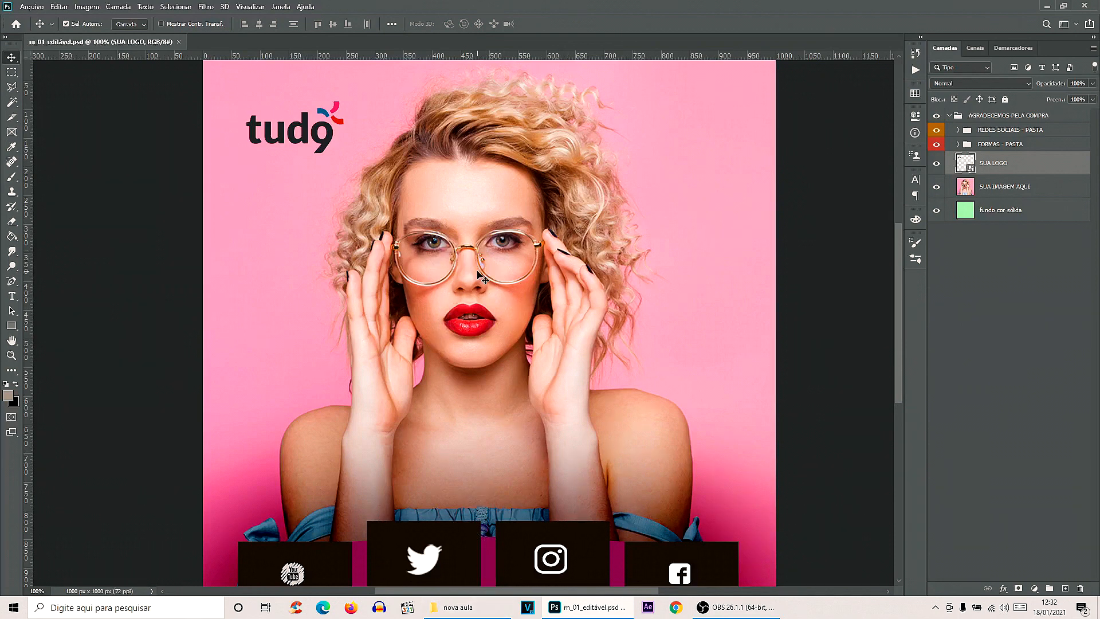
Place the dimensões_reels image from the nova aula folder into the artwork, scaled to about 80%, and delete its layer
{"action": "left_click", "coordinate": [467, 609]}
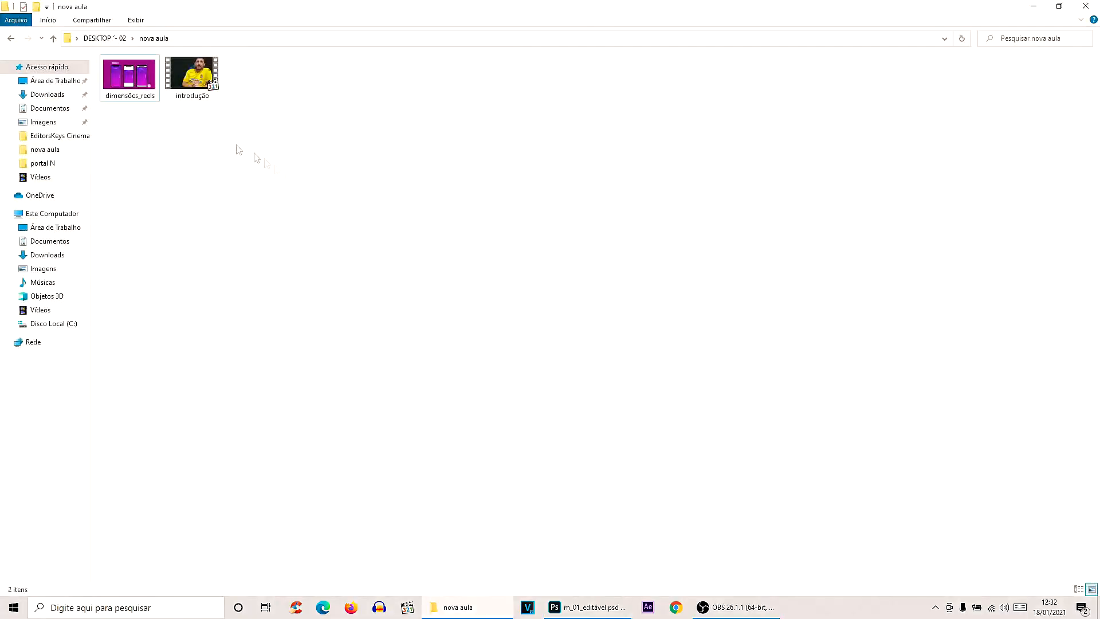
{"action": "left_click_drag", "start_coordinate": [139, 86], "coordinate": [469, 311]}
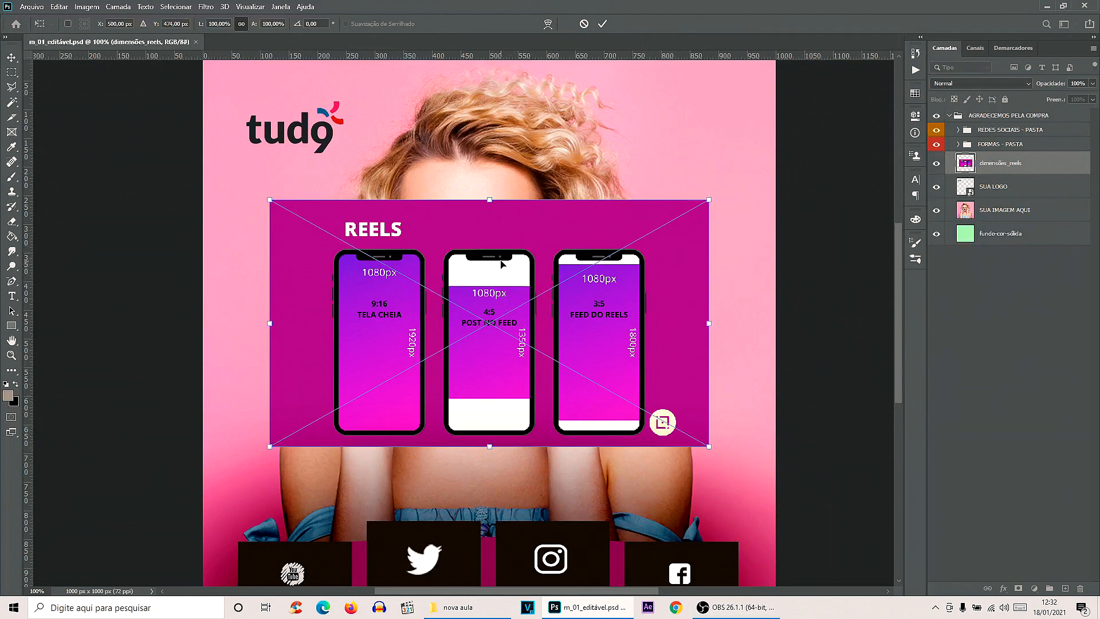
{"action": "left_click_drag", "start_coordinate": [711, 202], "coordinate": [636, 275]}
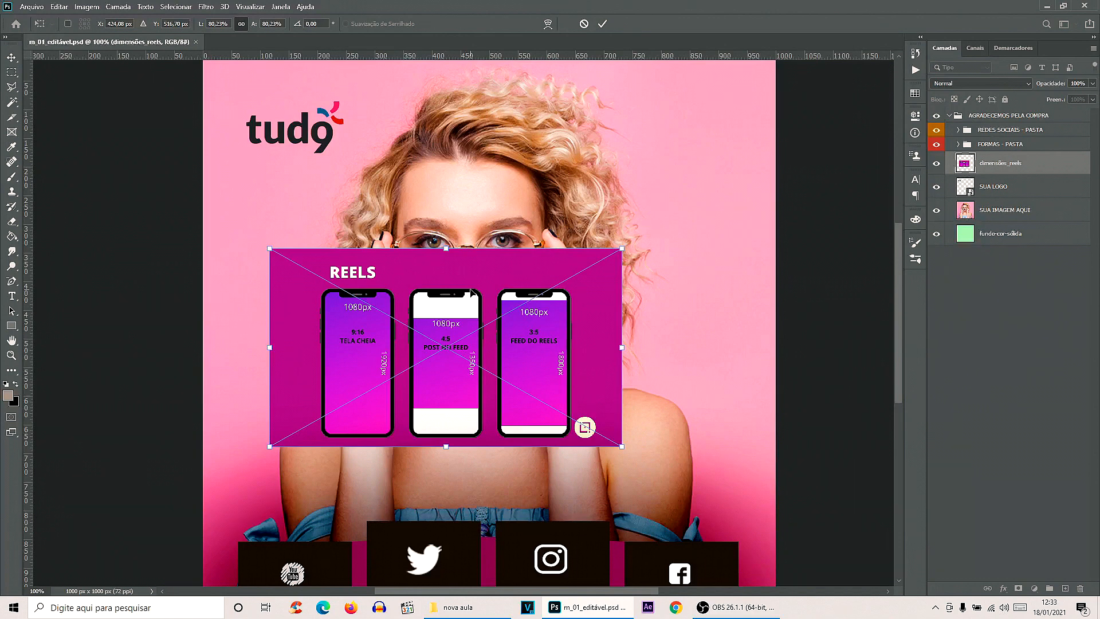
{"action": "key", "text": "Return"}
{"action": "key", "text": "Delete"}
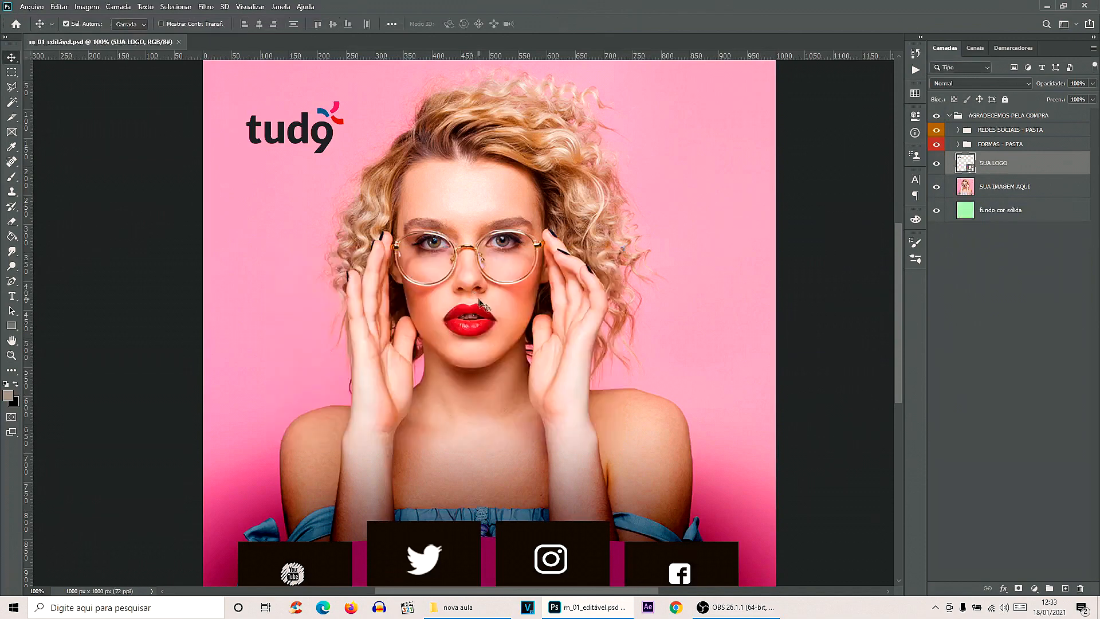
Place the dimensões_reels image from the nova aula folder over the artwork again, keeping it at 100% scale
{"action": "left_click", "coordinate": [490, 616]}
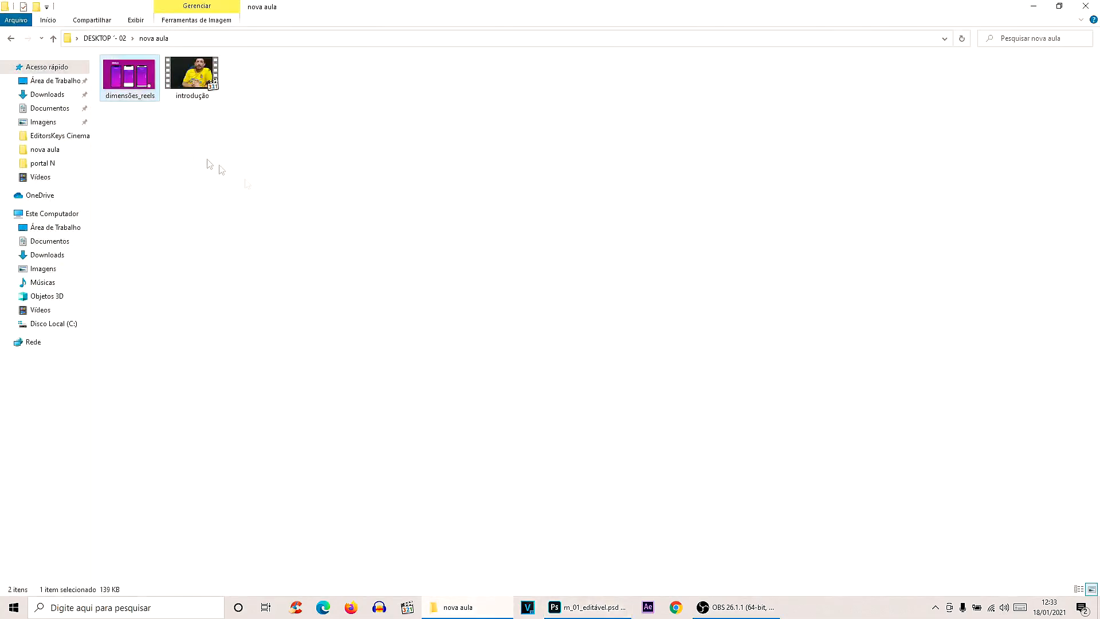
{"action": "left_click_drag", "start_coordinate": [131, 78], "coordinate": [469, 317]}
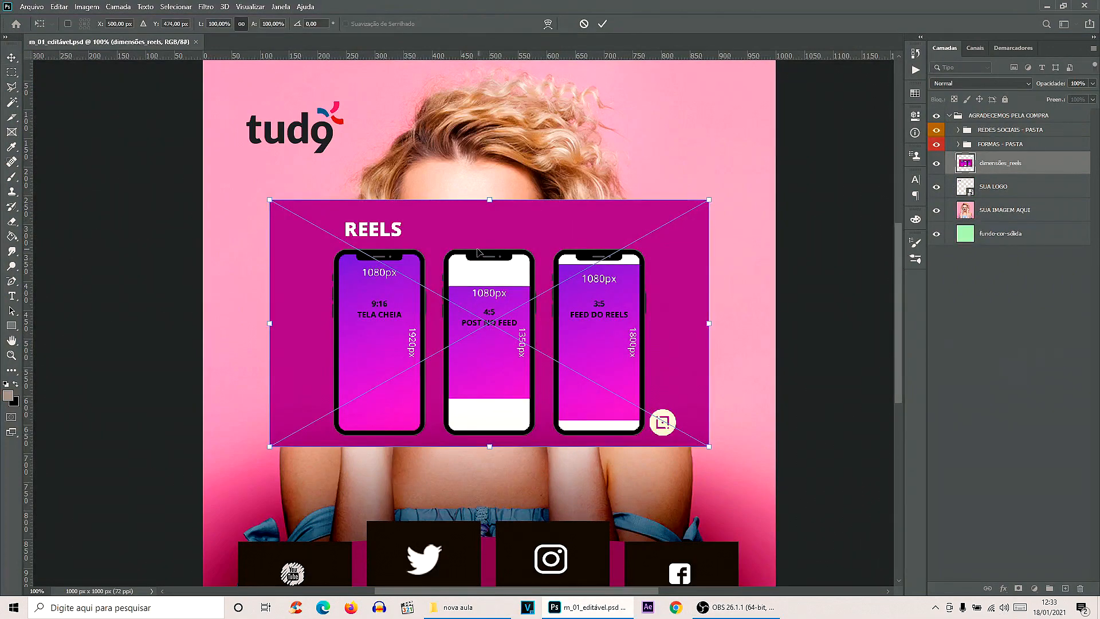
{"action": "key", "text": "Return"}
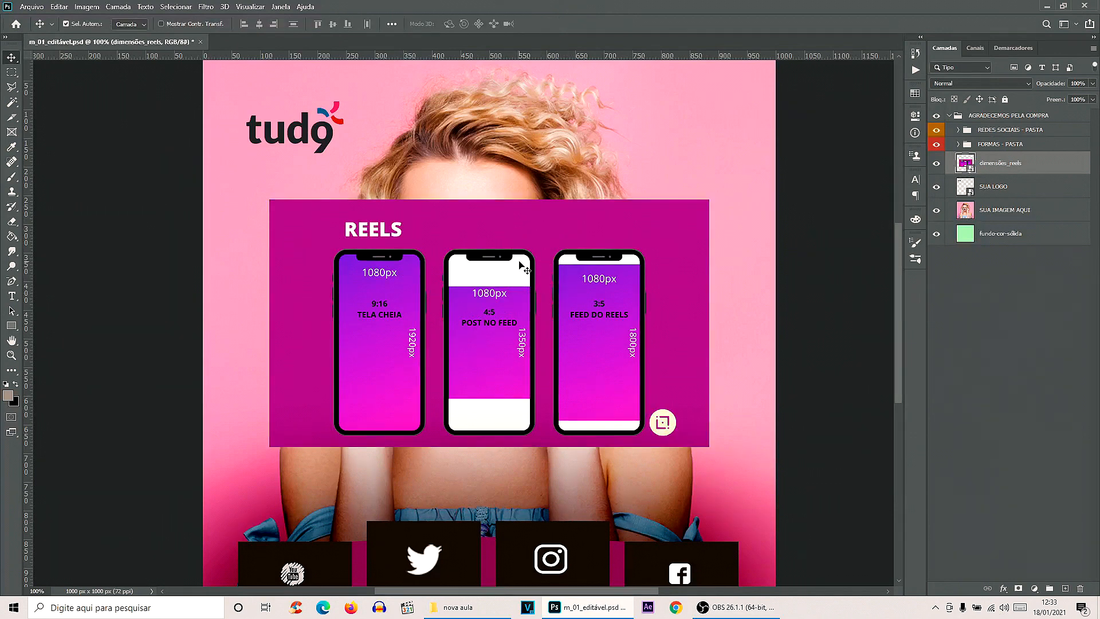
Enter and leave Free Transform on the dimensões_reels layer without resizing it, and delete the layer
{"action": "key", "text": "ctrl+t"}
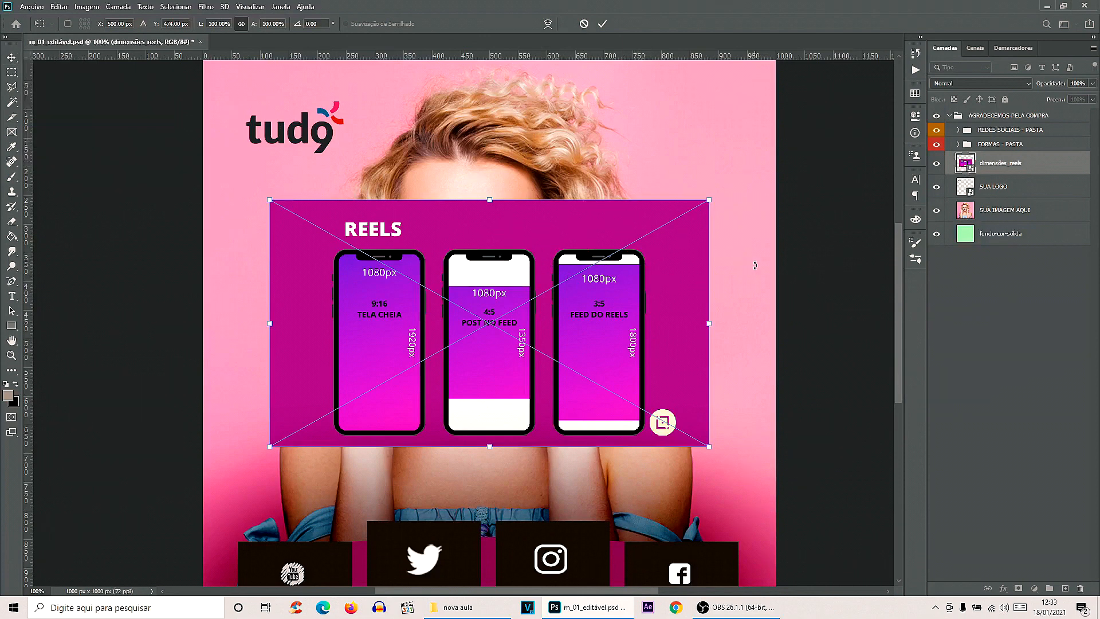
{"action": "key", "text": "Return"}
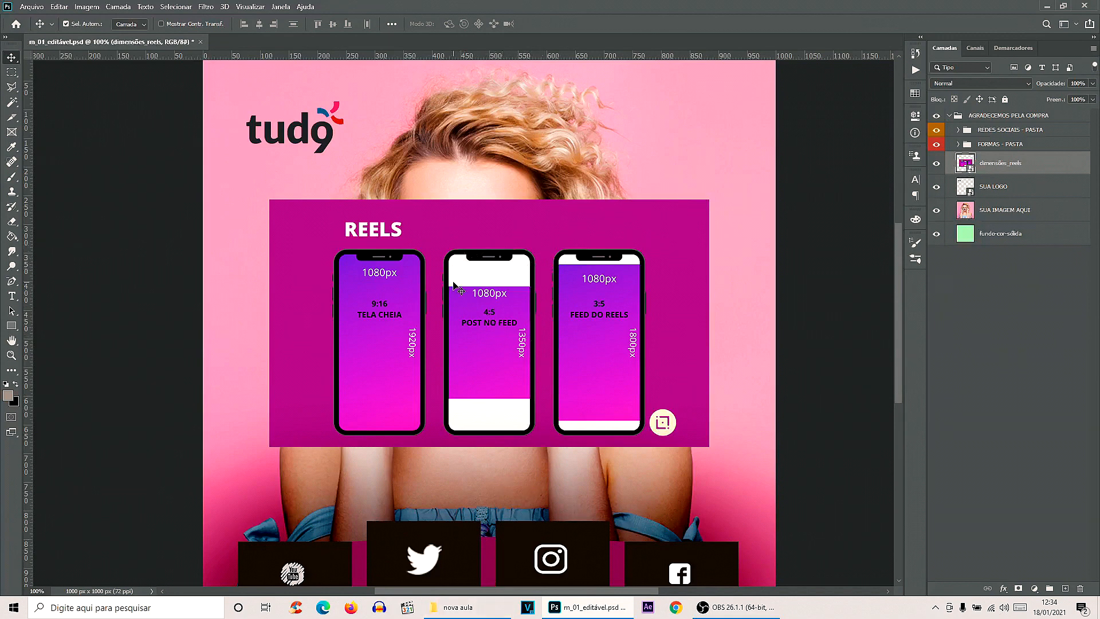
{"action": "key", "text": "ctrl+t"}
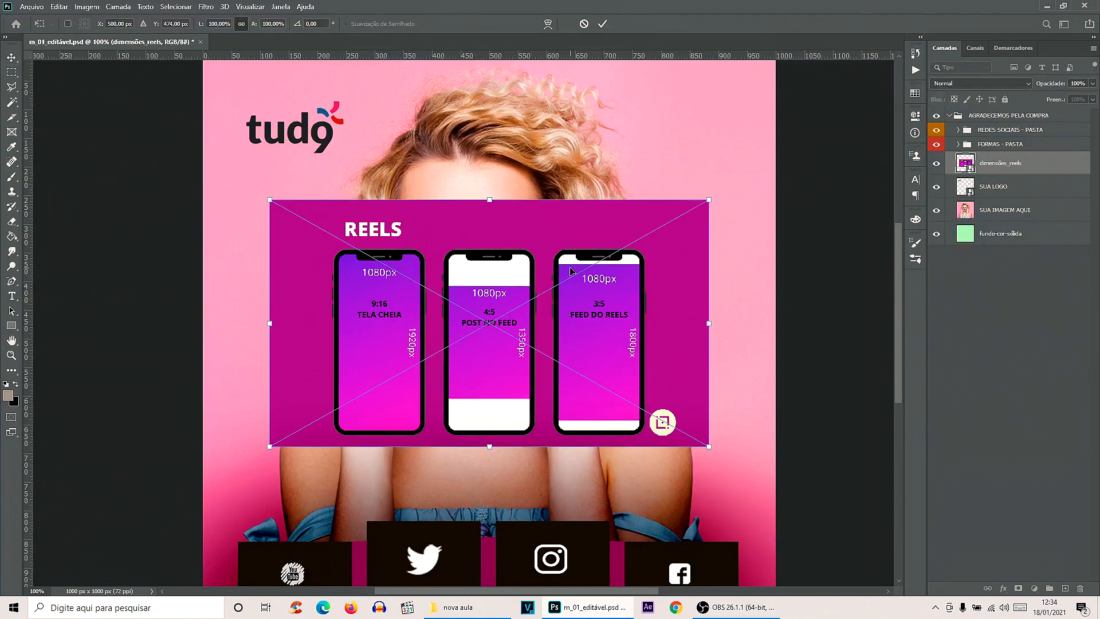
{"action": "key", "text": "Return"}
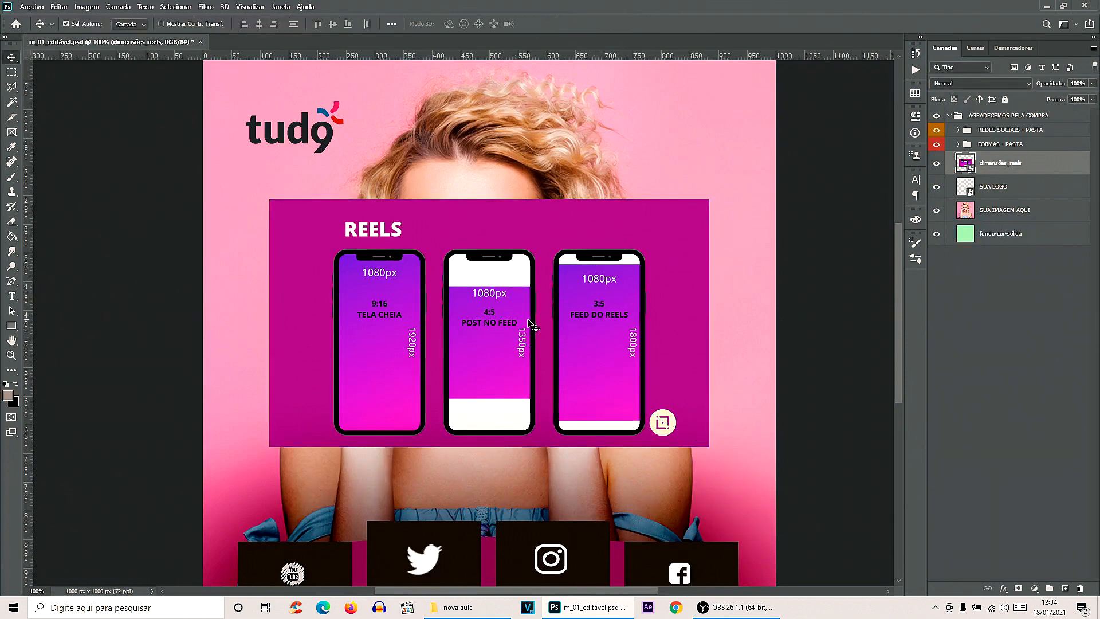
{"action": "key", "text": "Delete"}
Enable "Ignorar transformação ao inserir" in the General preferences, confirm, and return to the Move tool
{"action": "left_click", "coordinate": [59, 6]}
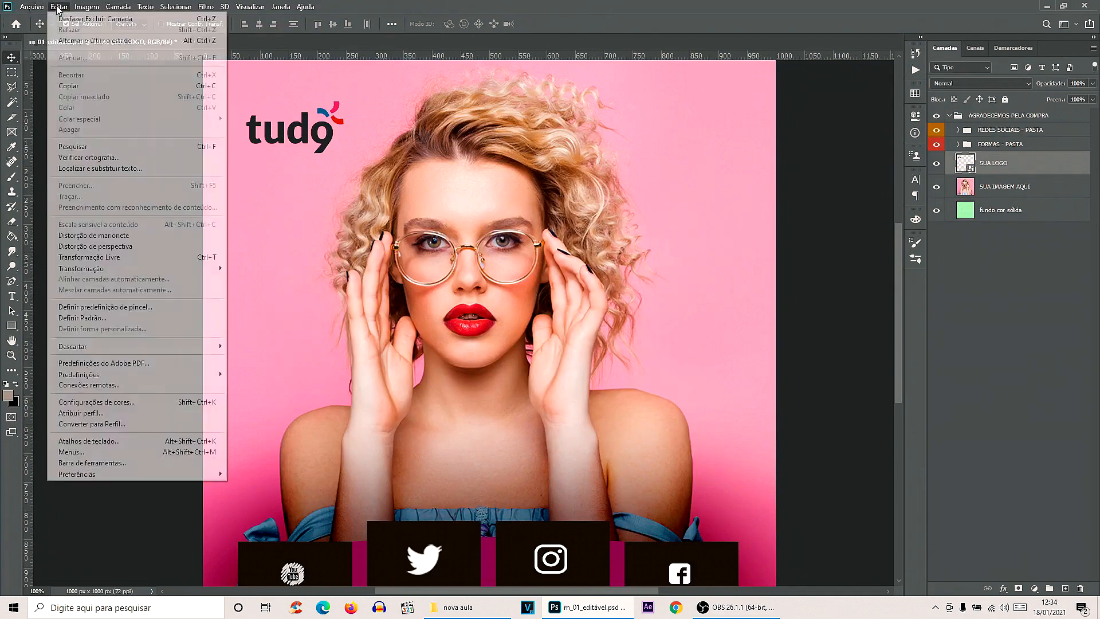
{"action": "mouse_move", "coordinate": [86, 474]}
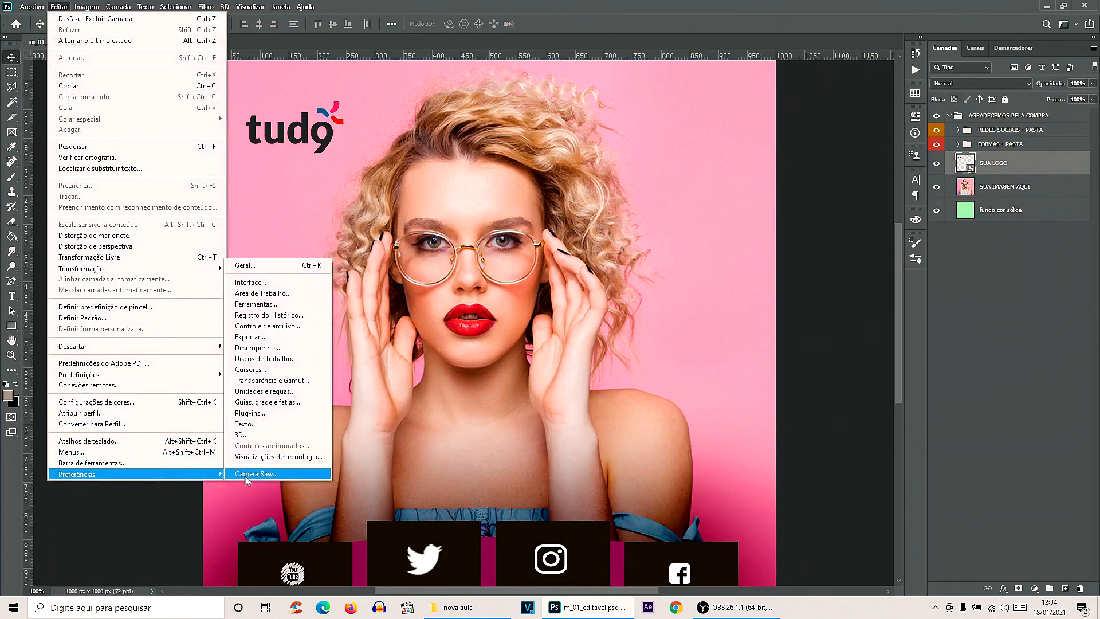
{"action": "left_click", "coordinate": [247, 265]}
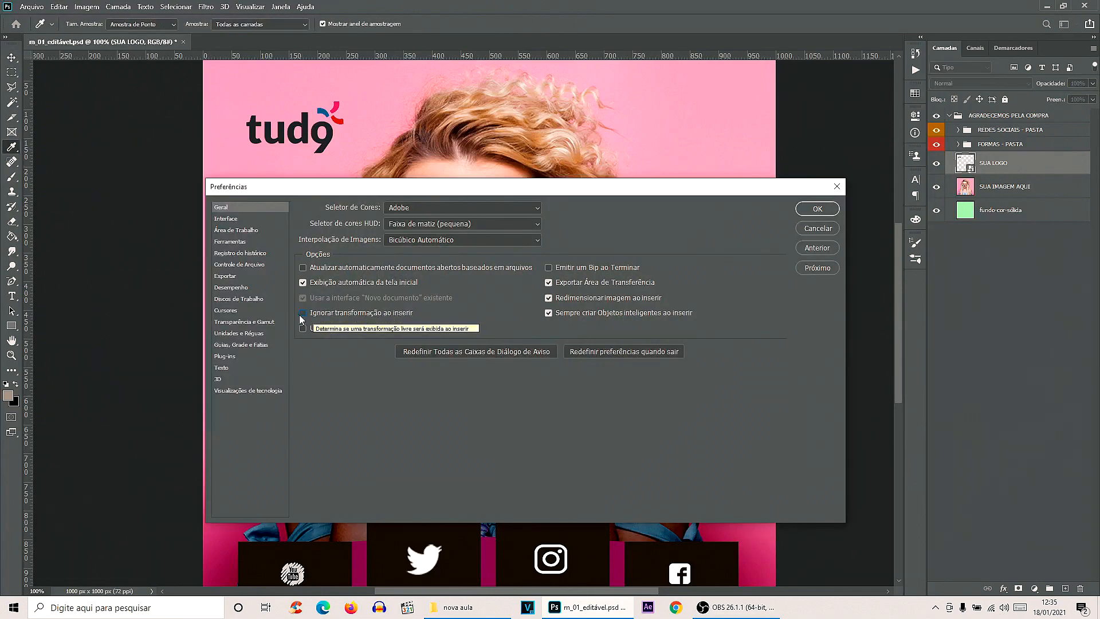
{"action": "left_click", "coordinate": [303, 313]}
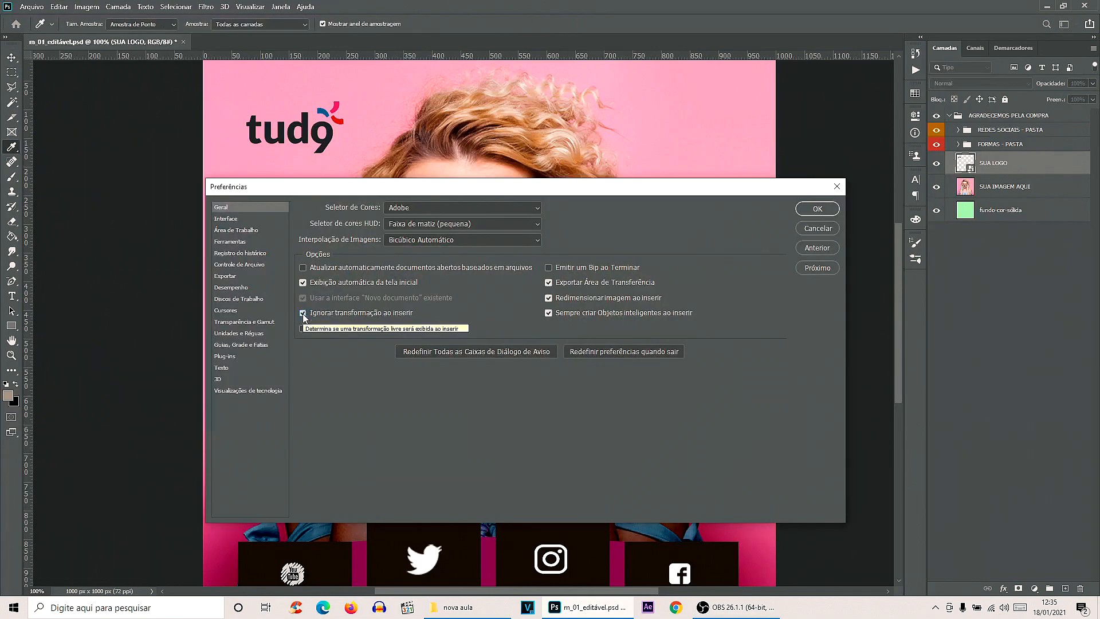
{"action": "left_click", "coordinate": [818, 209]}
{"action": "key", "text": "v"}
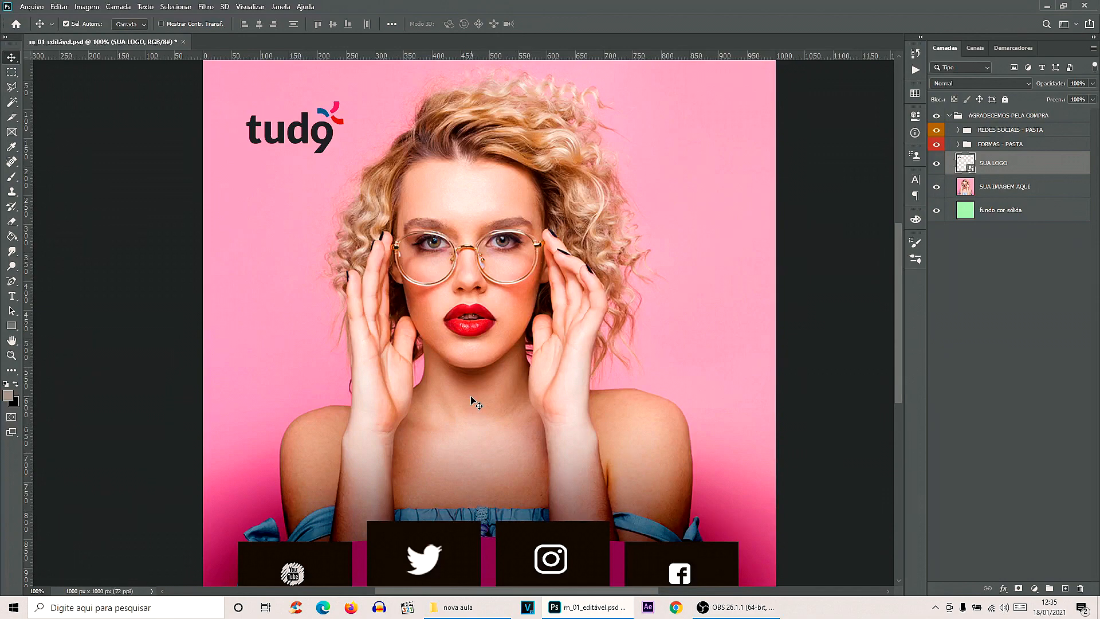
Place the dimensões_reels image from the nova aula folder onto the artwork and move it around with the Move tool
{"action": "left_click", "coordinate": [459, 607]}
{"action": "left_click_drag", "start_coordinate": [124, 76], "coordinate": [447, 297]}
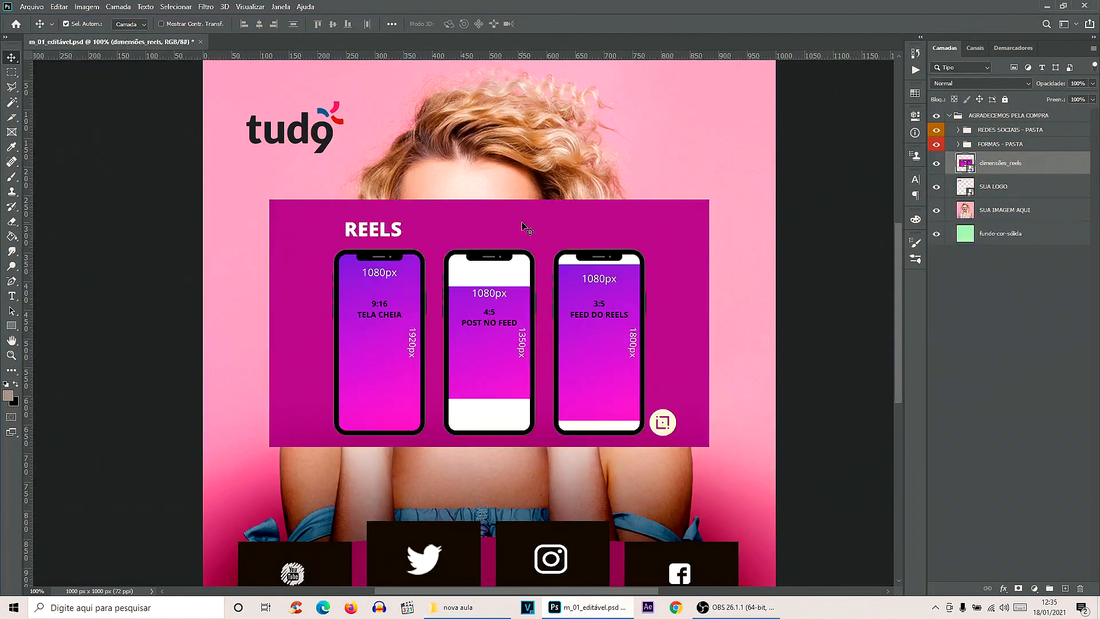
{"action": "mouse_move", "coordinate": [533, 273]}
{"action": "left_mouse_down"}
{"action": "mouse_move", "coordinate": [544, 307]}
{"action": "mouse_move", "coordinate": [549, 272]}
{"action": "left_mouse_up"}
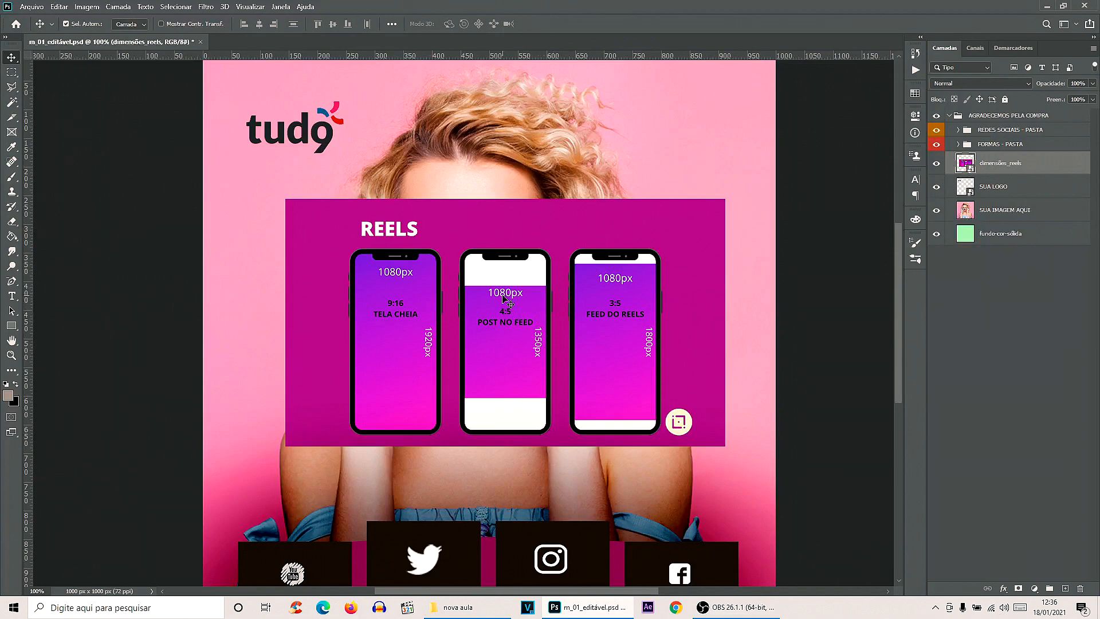
{"action": "left_click_drag", "start_coordinate": [503, 297], "coordinate": [546, 283]}
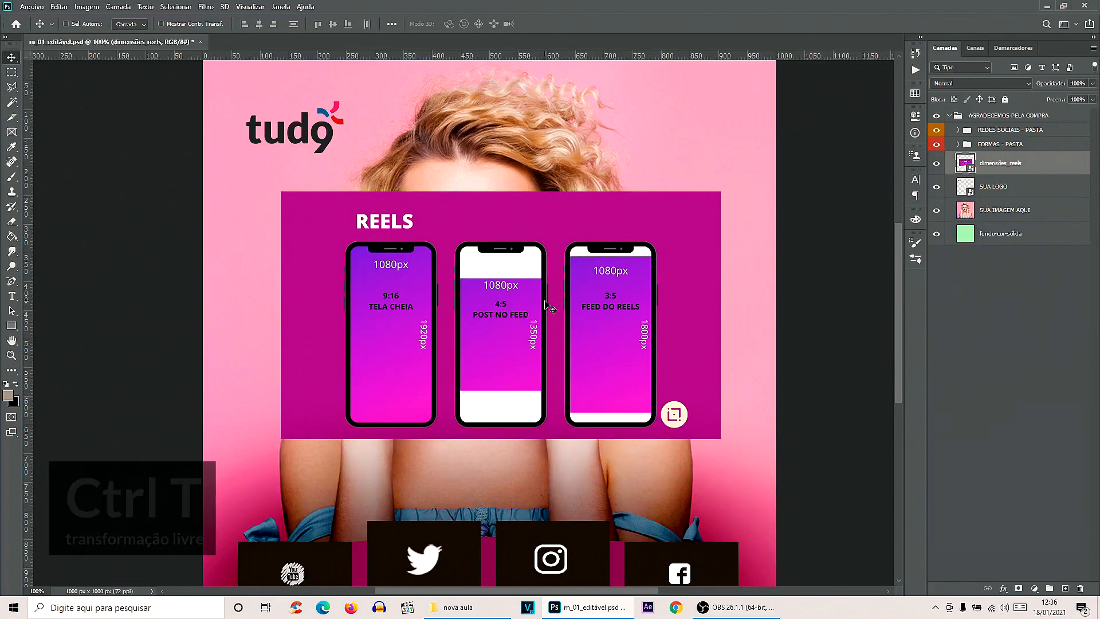
Scale the dimensões_reels layer down slightly with Free Transform, keeping its proportions, and commit the transform
{"action": "key", "text": "ctrl+t"}
{"action": "left_click_drag", "start_coordinate": [720, 193], "coordinate": [674, 217]}
{"action": "key", "text": "Return"}
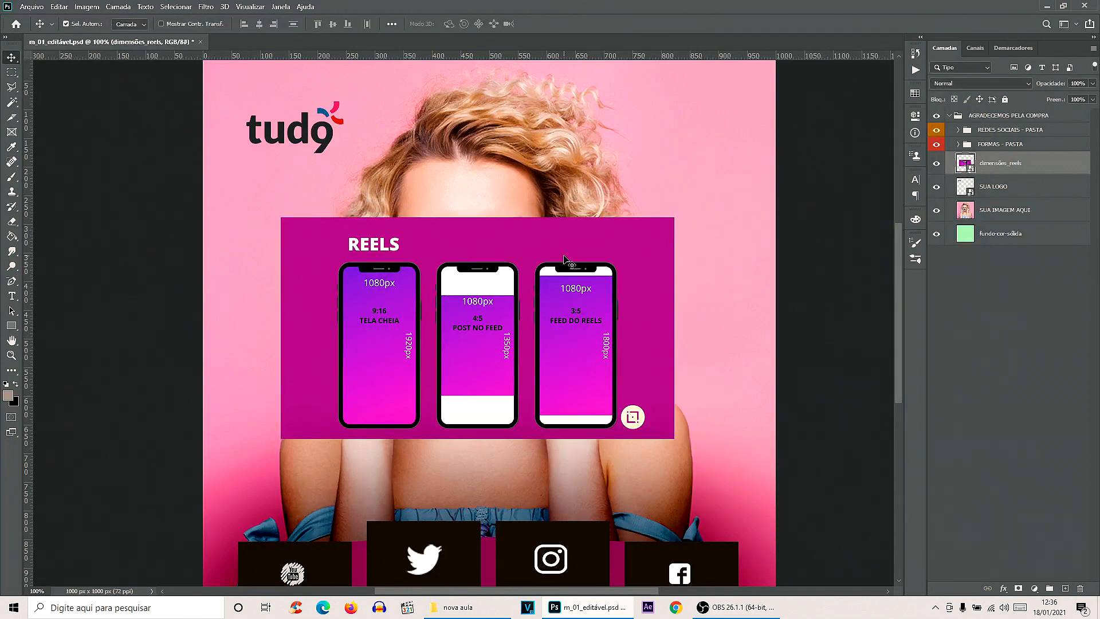
Disable "Ignorar transformação ao inserir" in the General preferences, and delete the dimensões_reels layer
{"action": "left_click", "coordinate": [59, 6]}
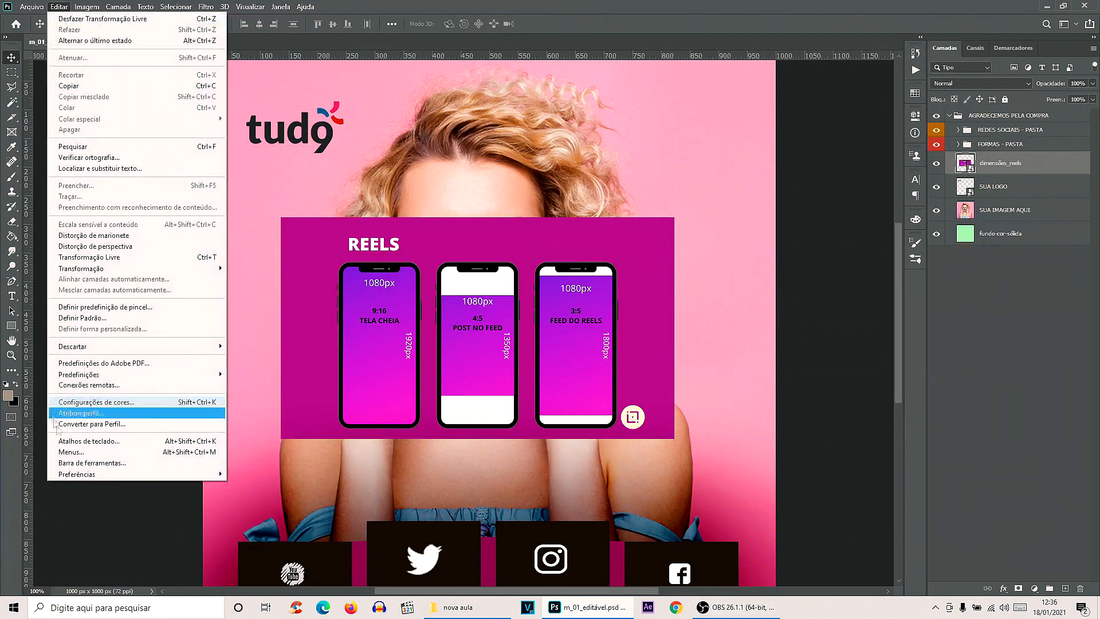
{"action": "mouse_move", "coordinate": [77, 474]}
{"action": "left_click", "coordinate": [263, 267]}
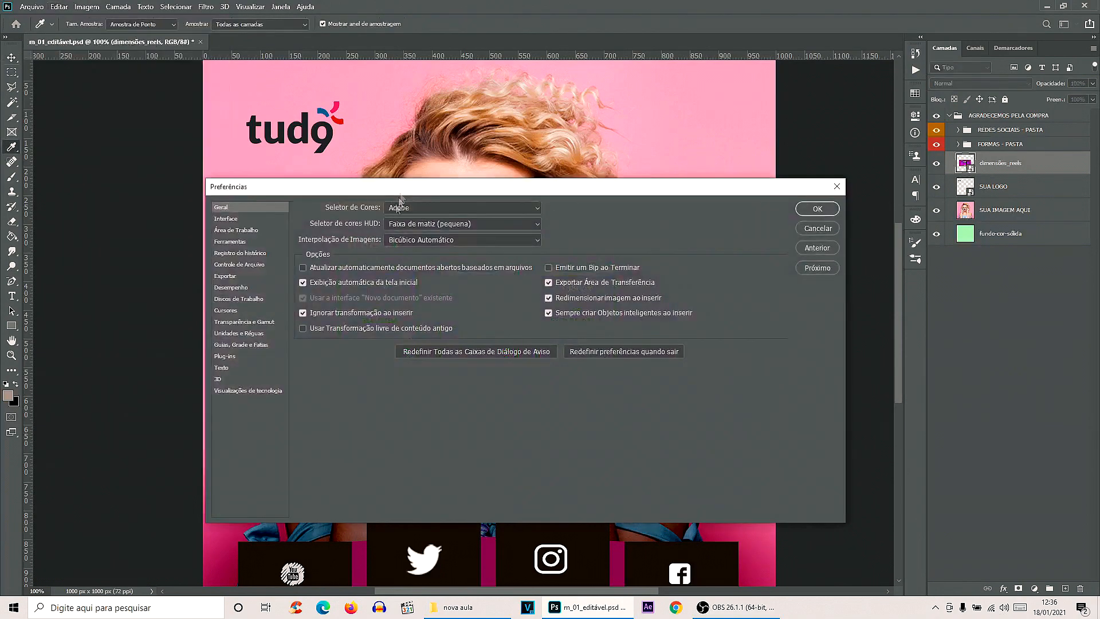
{"action": "left_click", "coordinate": [303, 315]}
{"action": "left_click", "coordinate": [818, 212]}
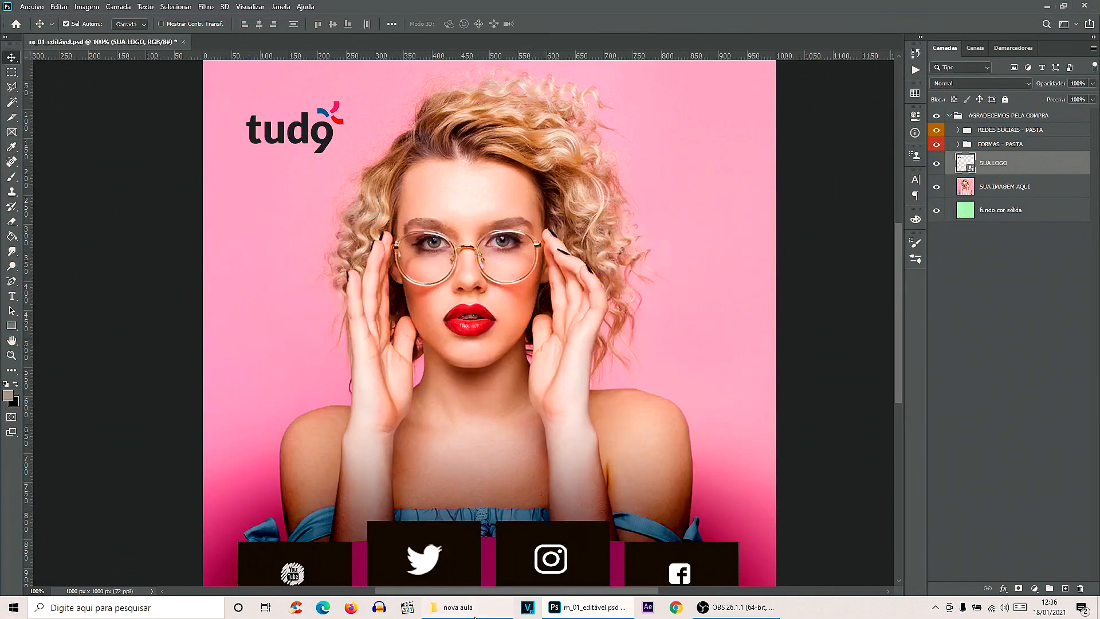
Place the dimensões_reels image on the artwork, scale it to about 89% before committing, and delete its layer
{"action": "left_click", "coordinate": [499, 607]}
{"action": "left_click_drag", "start_coordinate": [133, 81], "coordinate": [466, 327]}
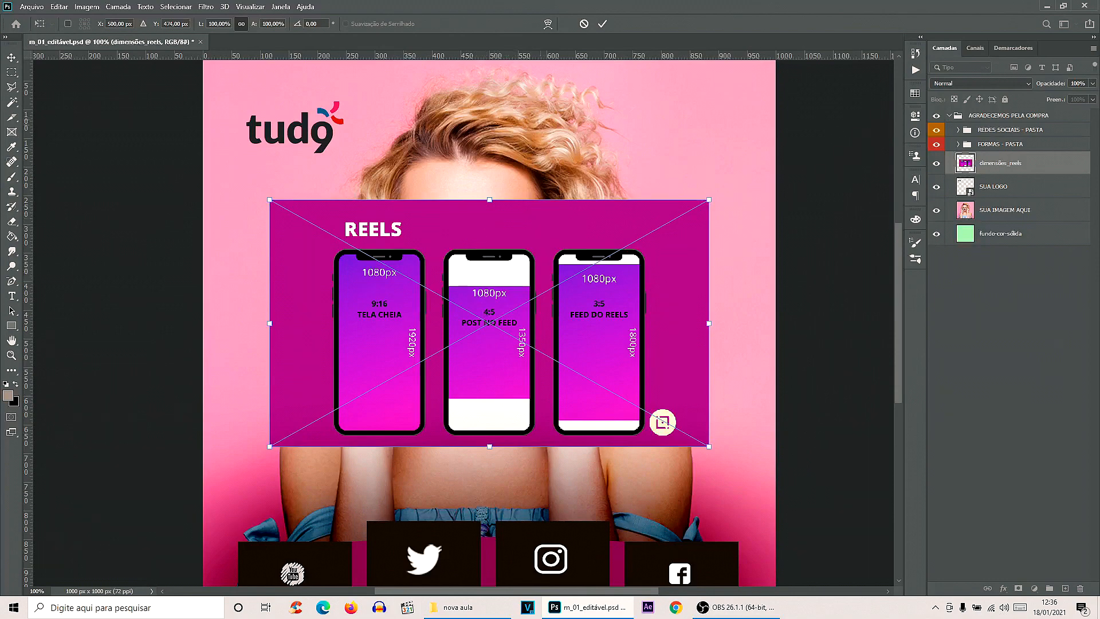
{"action": "left_click_drag", "start_coordinate": [711, 204], "coordinate": [663, 226]}
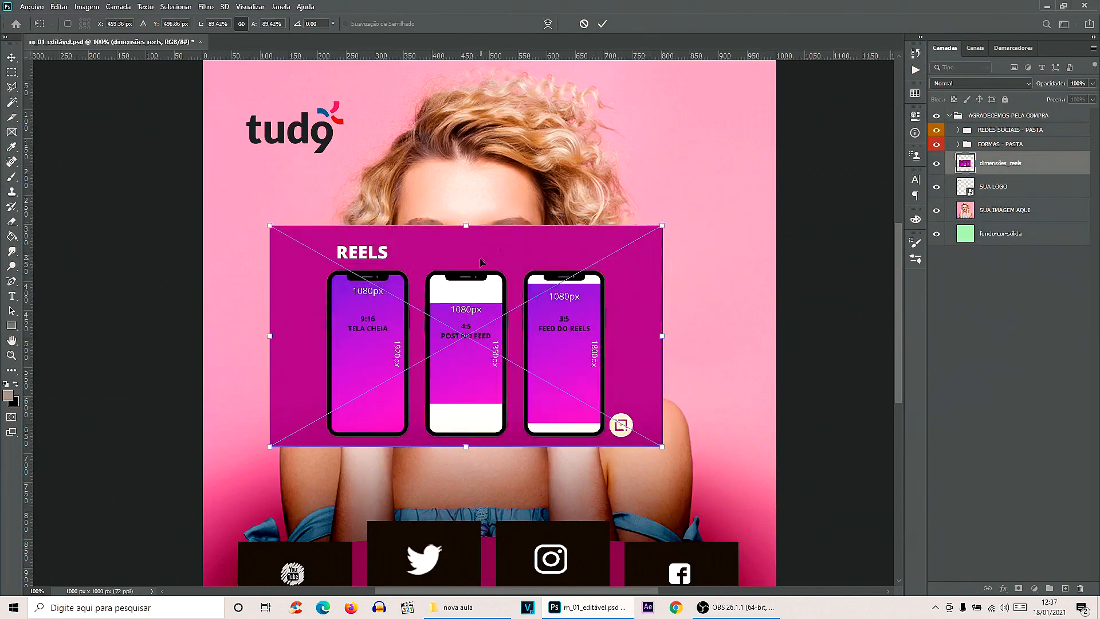
{"action": "left_click_drag", "start_coordinate": [509, 251], "coordinate": [545, 247]}
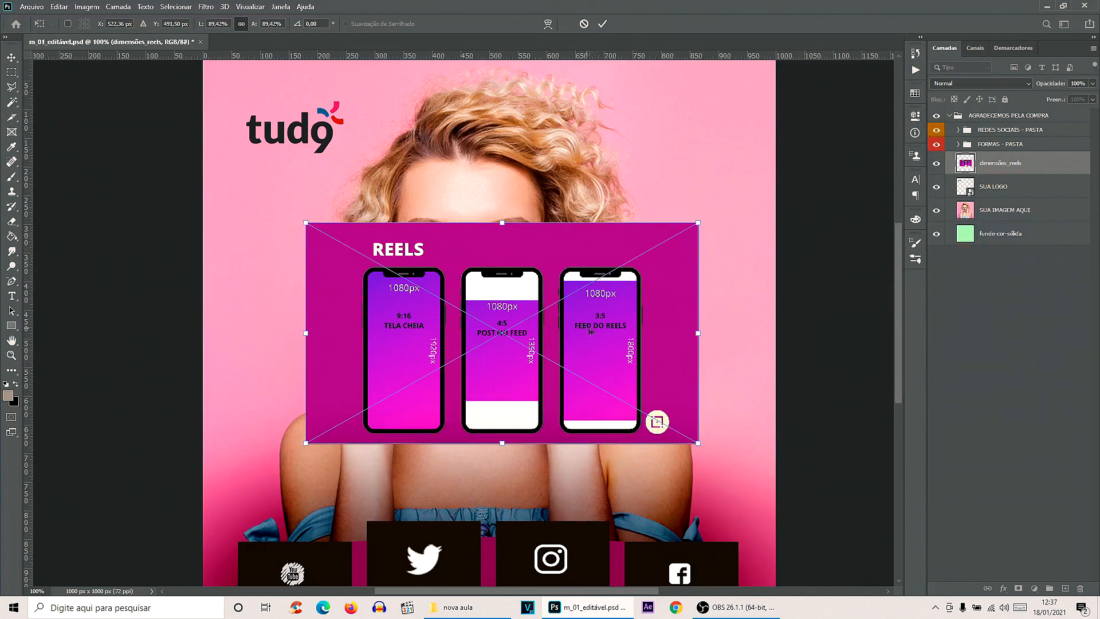
{"action": "key", "text": "Return"}
{"action": "key", "text": "Delete"}
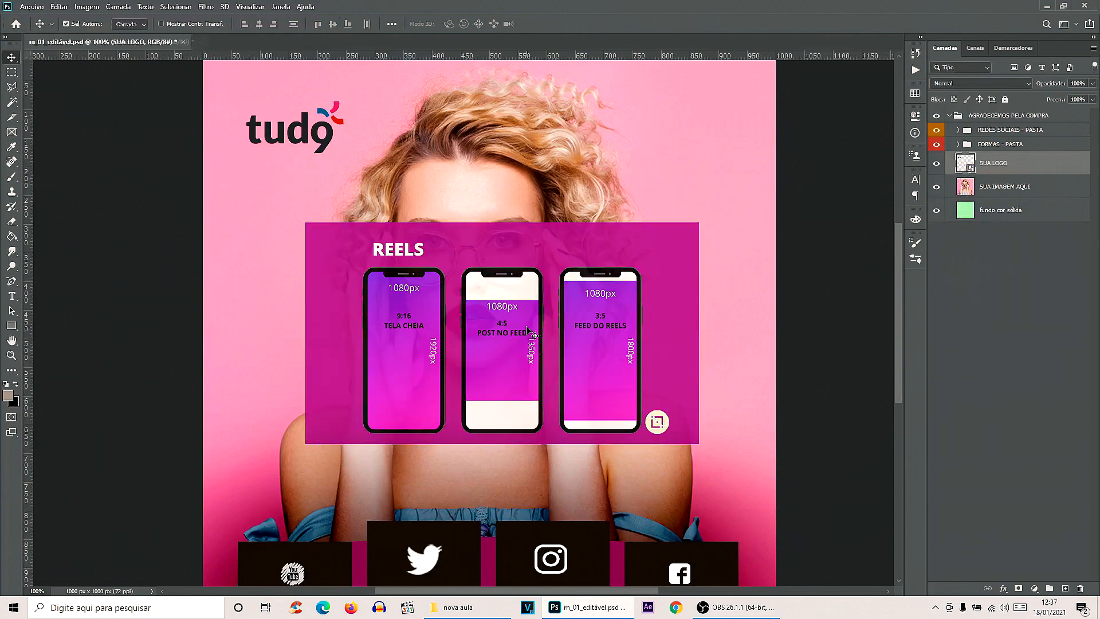
Examine the remaining options in the General preferences, such as "Exportar Área de Transferência", and close the dialog
{"action": "left_click", "coordinate": [63, 6]}
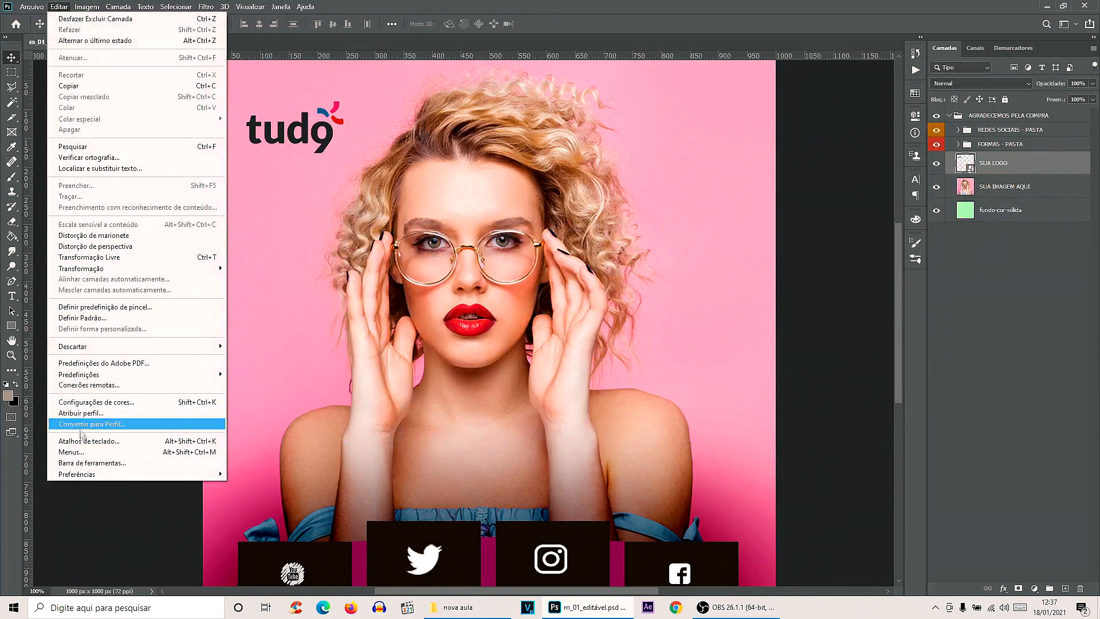
{"action": "mouse_move", "coordinate": [89, 475]}
{"action": "left_click", "coordinate": [259, 265]}
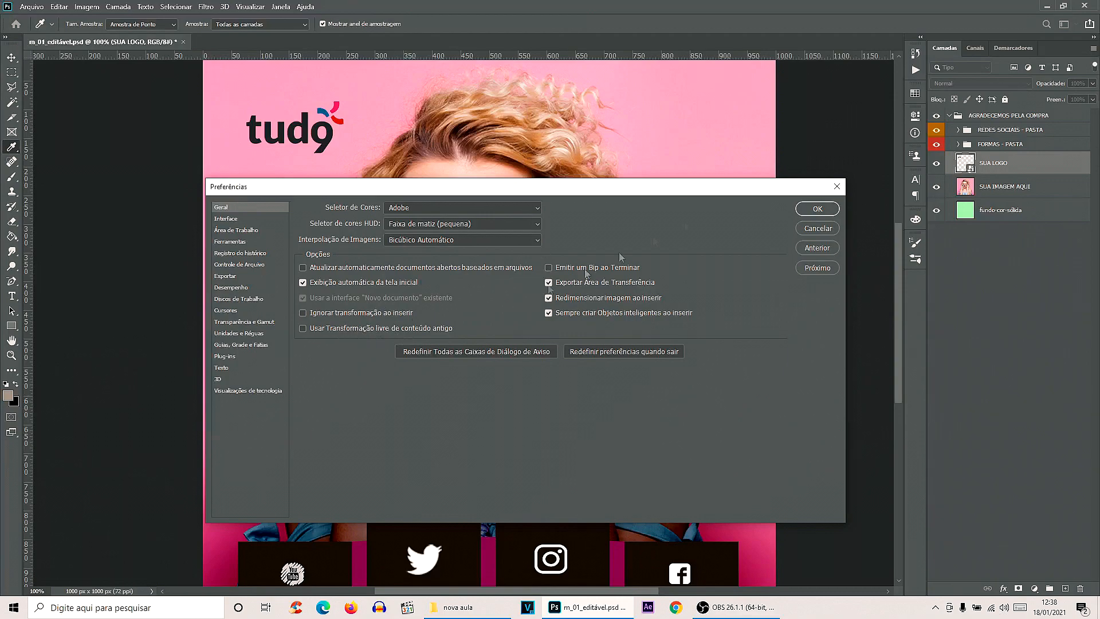
{"action": "left_click", "coordinate": [817, 209]}
Place the dimensões_reels image from the nova aula folder over the artwork at 100% scale and shift it slightly upward
{"action": "left_click", "coordinate": [470, 608]}
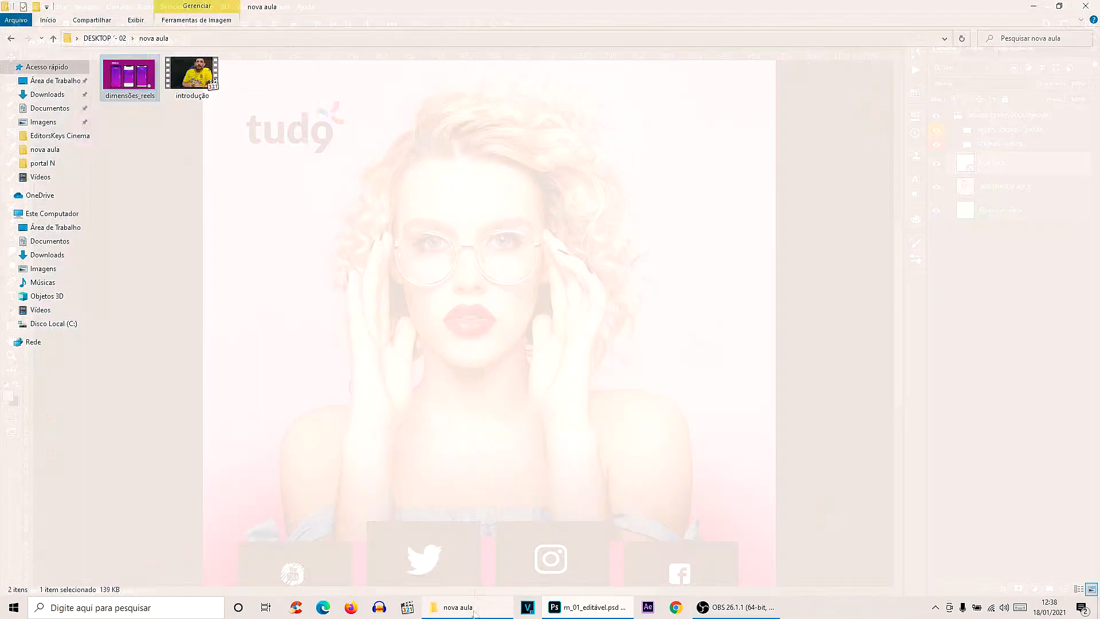
{"action": "left_click_drag", "start_coordinate": [131, 77], "coordinate": [482, 322]}
{"action": "left_click_drag", "start_coordinate": [505, 242], "coordinate": [503, 234]}
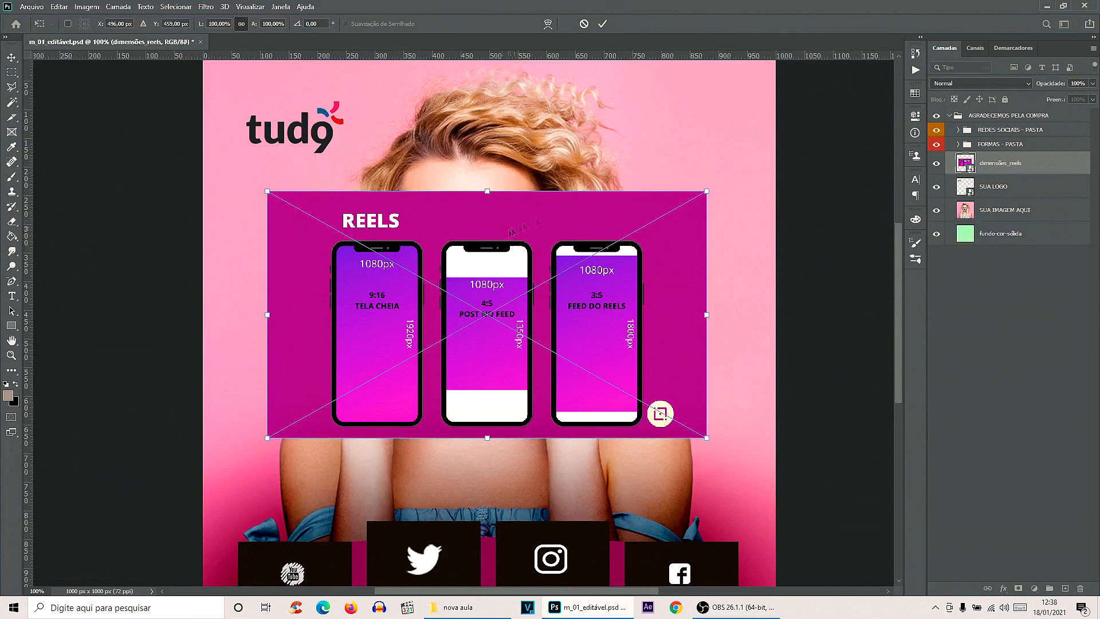
Try resizing the placed image from its upper-right corner, and bring it back to about 100% scale
{"action": "left_click_drag", "start_coordinate": [707, 190], "coordinate": [639, 188]}
{"action": "key", "text": "ctrl+z"}
{"action": "left_click_drag", "start_coordinate": [707, 192], "coordinate": [652, 165]}
{"action": "left_click_drag", "start_coordinate": [674, 207], "coordinate": [706, 192]}
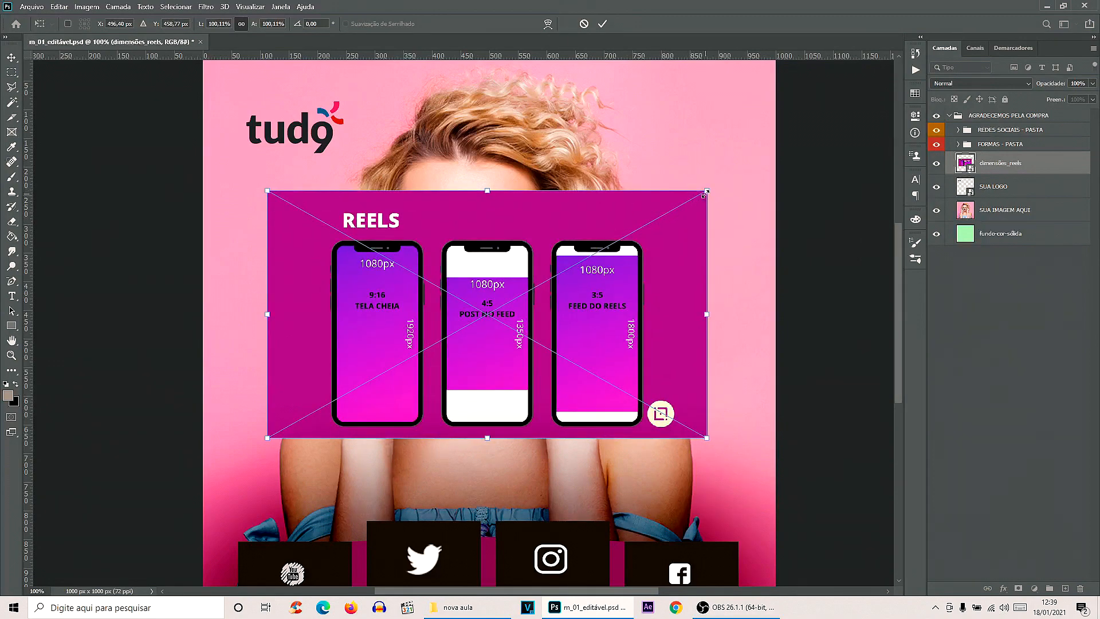
{"action": "mouse_move", "coordinate": [707, 190]}
{"action": "left_mouse_down"}
{"action": "mouse_move", "coordinate": [671, 221]}
{"action": "mouse_move", "coordinate": [730, 179]}
{"action": "mouse_move", "coordinate": [668, 223]}
{"action": "mouse_move", "coordinate": [707, 190]}
{"action": "left_mouse_up"}
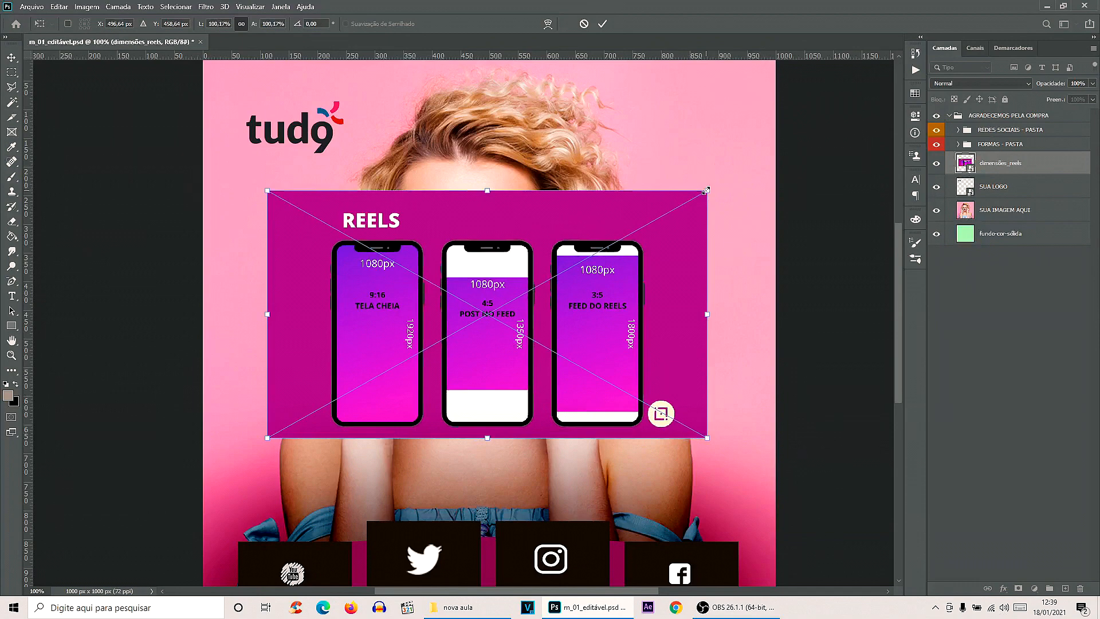
Scale the placed image proportionally to about 78%, undo a trial enlargement, and move it to the middle of the artwork
{"action": "left_click_drag", "start_coordinate": [707, 190], "coordinate": [619, 179]}
{"action": "left_click_drag", "start_coordinate": [651, 217], "coordinate": [637, 163]}
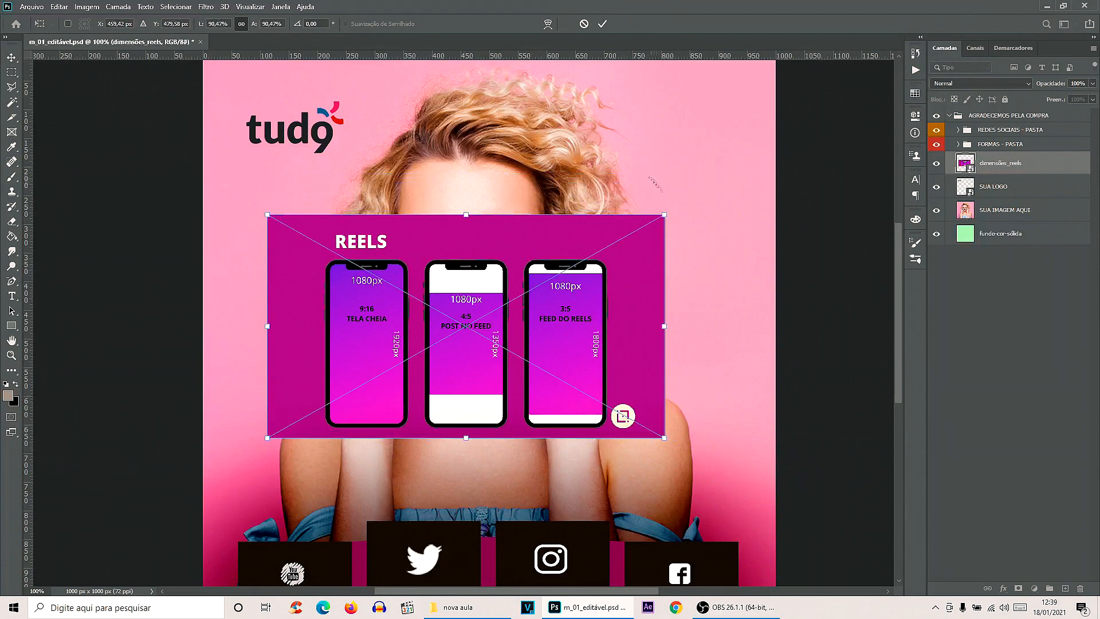
{"action": "left_click_drag", "start_coordinate": [665, 215], "coordinate": [603, 232]}
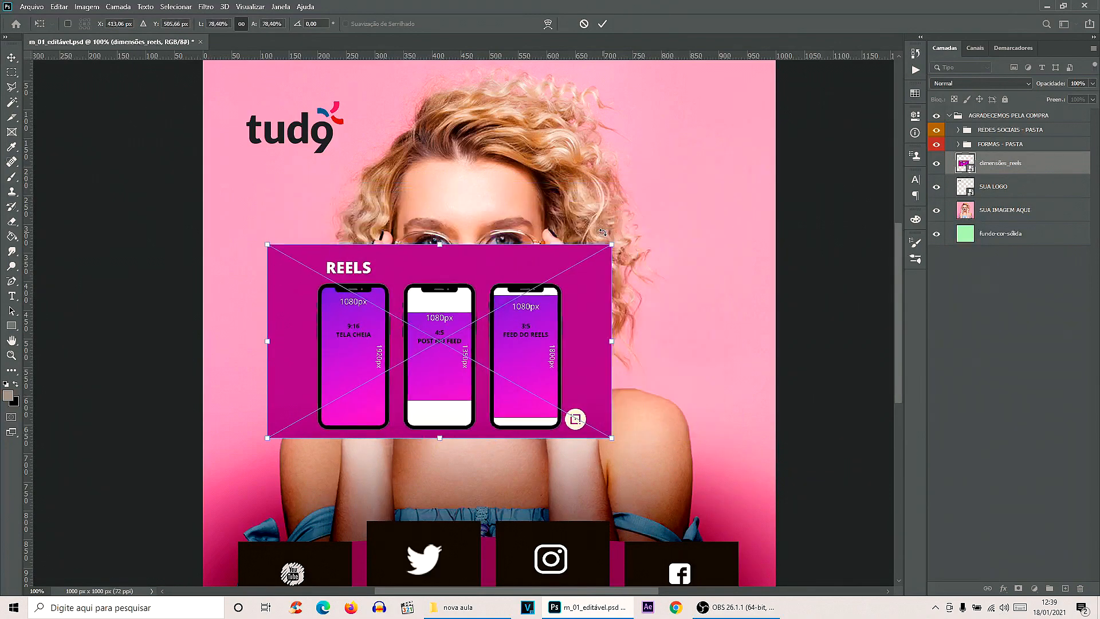
{"action": "left_click_drag", "start_coordinate": [615, 245], "coordinate": [700, 177]}
{"action": "key", "text": "ctrl+z"}
{"action": "left_click_drag", "start_coordinate": [457, 282], "coordinate": [495, 268]}
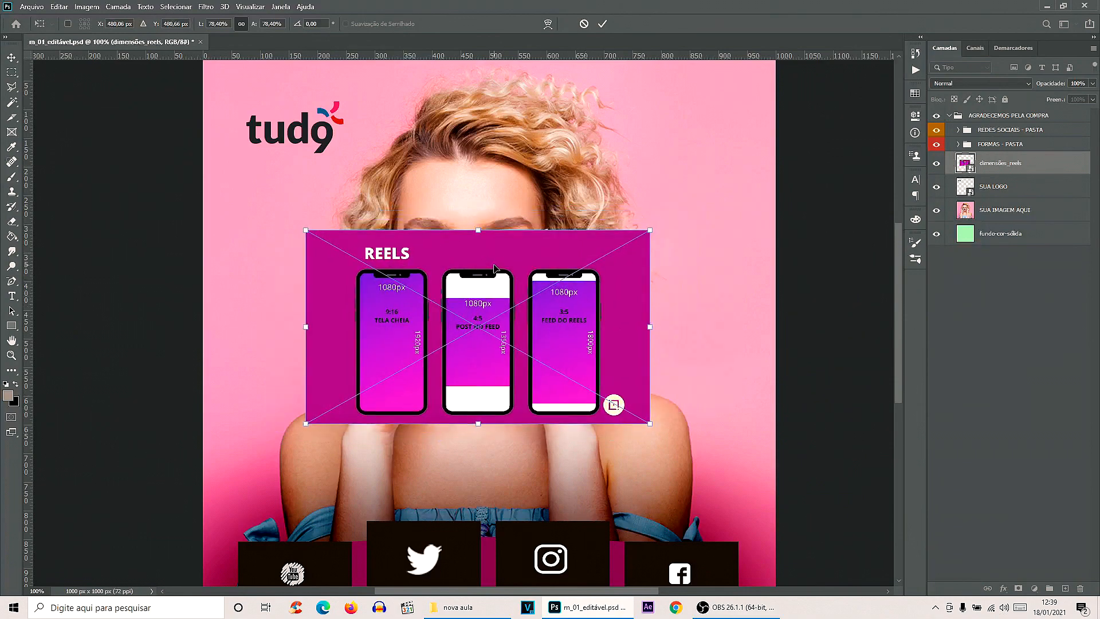
Unlink the width and height proportions and distort the placed image to about 74% width and 83% height
{"action": "left_click", "coordinate": [242, 25]}
{"action": "left_click_drag", "start_coordinate": [504, 255], "coordinate": [544, 244]}
{"action": "mouse_move", "coordinate": [687, 220]}
{"action": "left_mouse_down"}
{"action": "mouse_move", "coordinate": [707, 216]}
{"action": "mouse_move", "coordinate": [491, 265]}
{"action": "mouse_move", "coordinate": [365, 150]}
{"action": "mouse_move", "coordinate": [662, 300]}
{"action": "mouse_move", "coordinate": [384, 372]}
{"action": "mouse_move", "coordinate": [381, 200]}
{"action": "mouse_move", "coordinate": [607, 229]}
{"action": "mouse_move", "coordinate": [398, 296]}
{"action": "mouse_move", "coordinate": [669, 209]}
{"action": "left_mouse_up"}
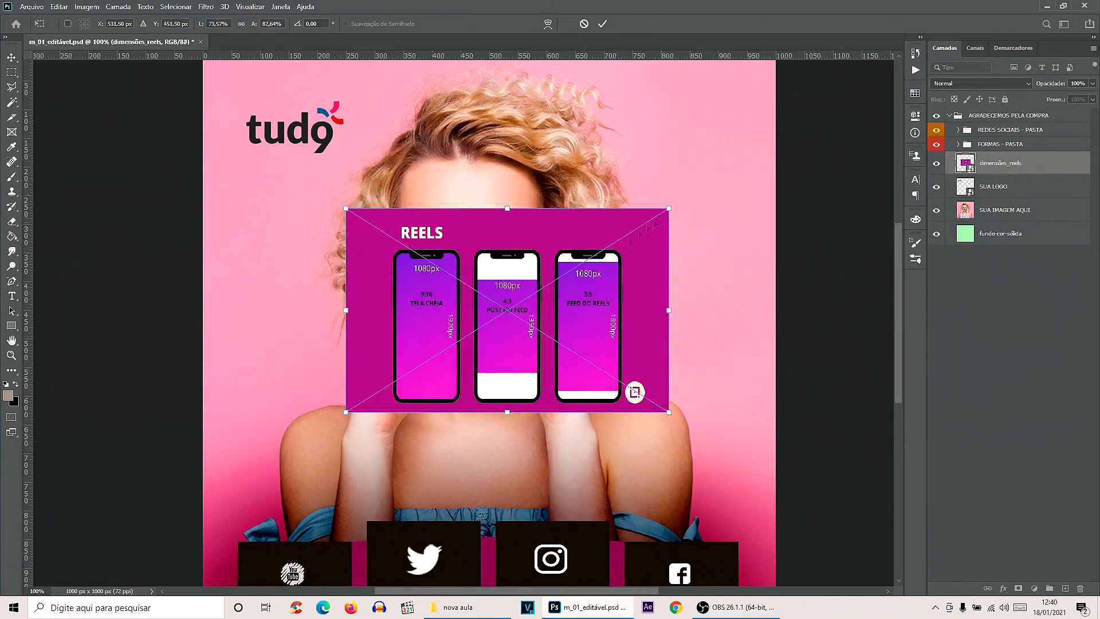
Relink the image's width and height, reposition it, scale it proportionally to about 83%, and commit the placement
{"action": "left_click", "coordinate": [241, 23]}
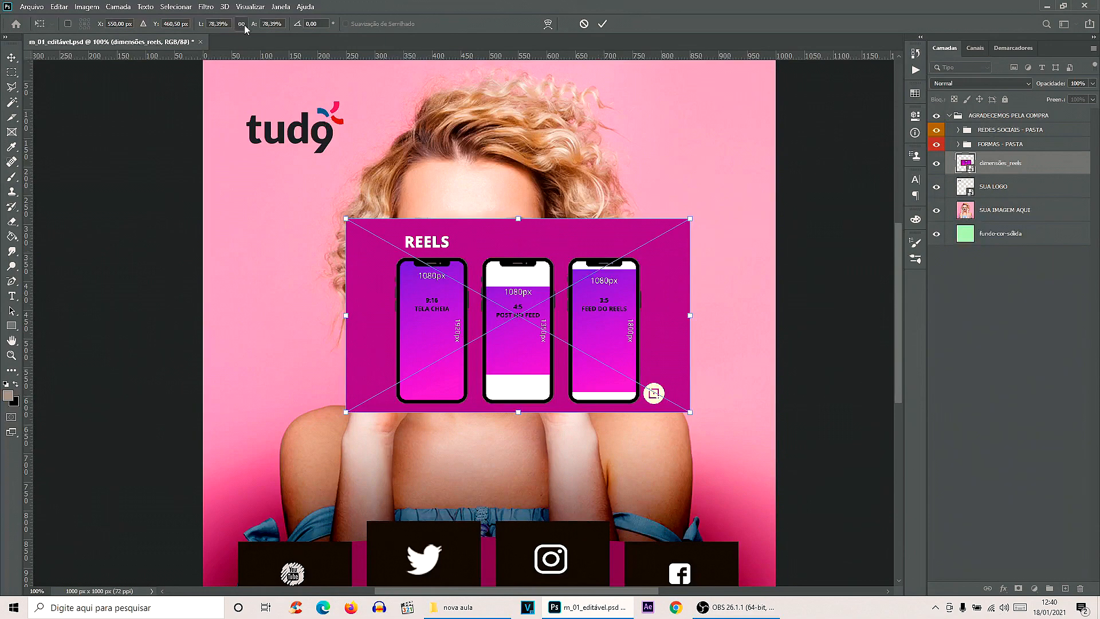
{"action": "left_click_drag", "start_coordinate": [564, 278], "coordinate": [533, 274]}
{"action": "mouse_move", "coordinate": [670, 218]}
{"action": "left_mouse_down"}
{"action": "mouse_move", "coordinate": [515, 326]}
{"action": "mouse_move", "coordinate": [607, 242]}
{"action": "mouse_move", "coordinate": [696, 218]}
{"action": "mouse_move", "coordinate": [684, 213]}
{"action": "left_mouse_up"}
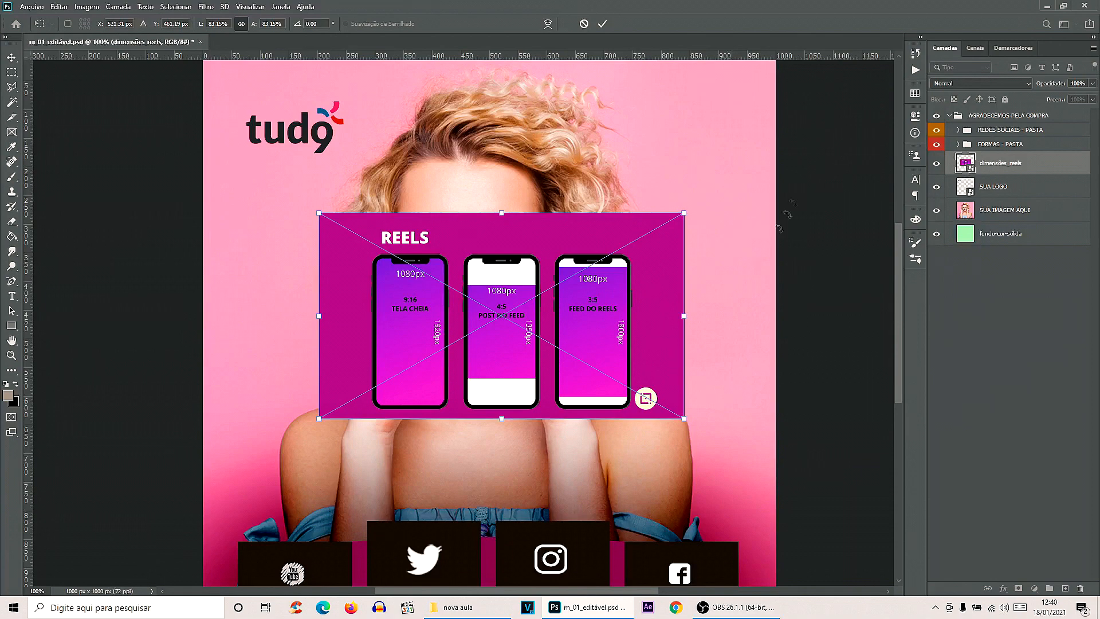
{"action": "key", "text": "Return"}
Enable "Usar Transformação livre de conteúdo antigo" in the General preferences and confirm the dialog
{"action": "left_click", "coordinate": [59, 6]}
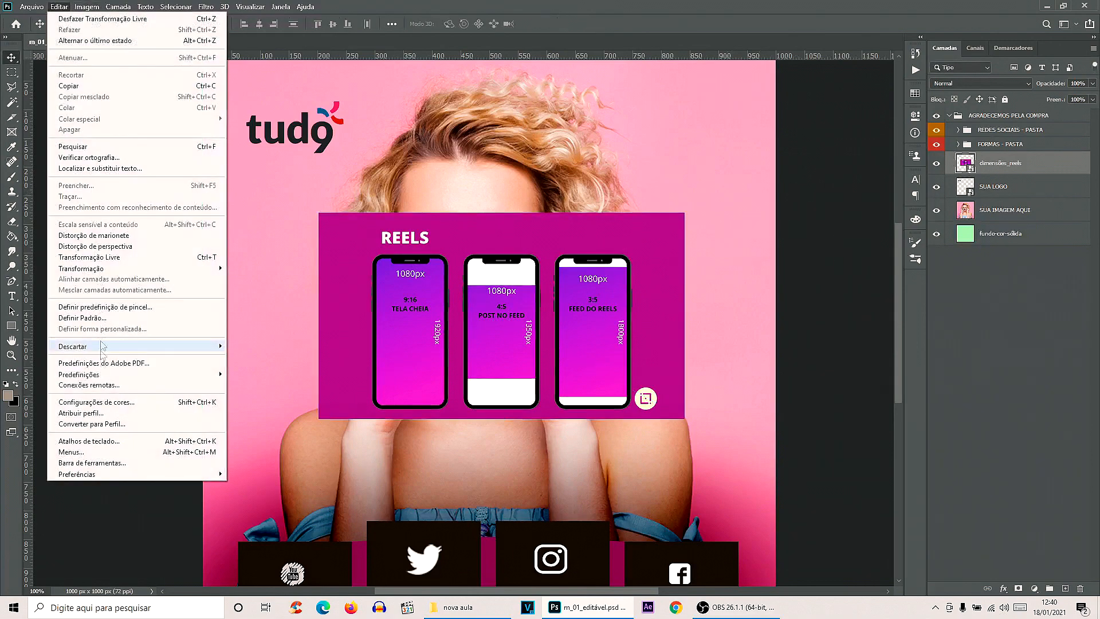
{"action": "mouse_move", "coordinate": [84, 476]}
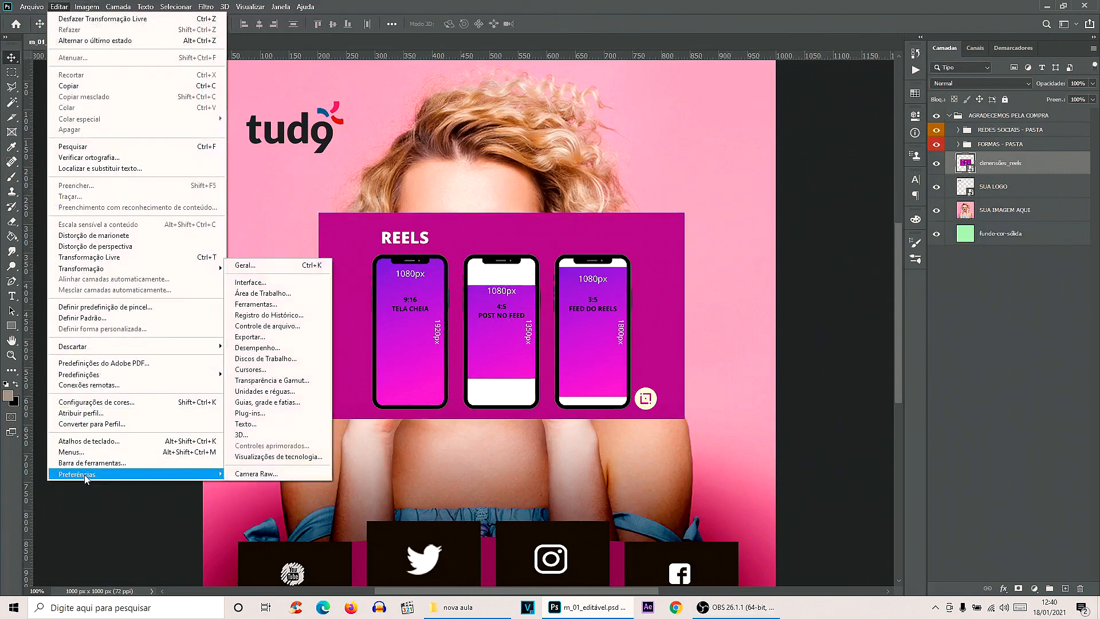
{"action": "left_click", "coordinate": [252, 268]}
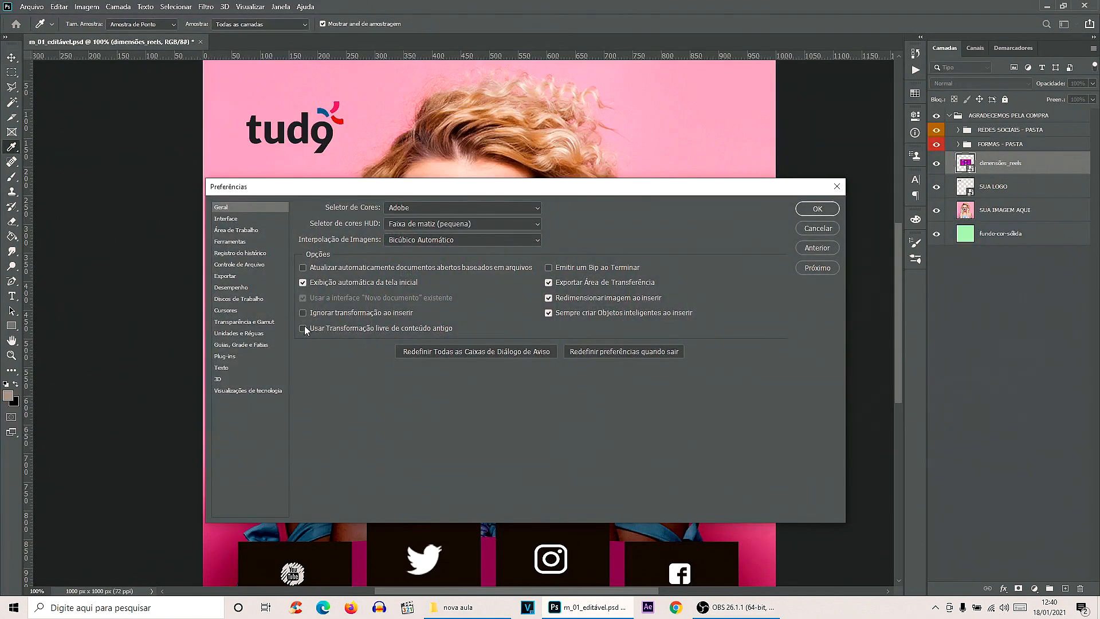
{"action": "left_click", "coordinate": [808, 209]}
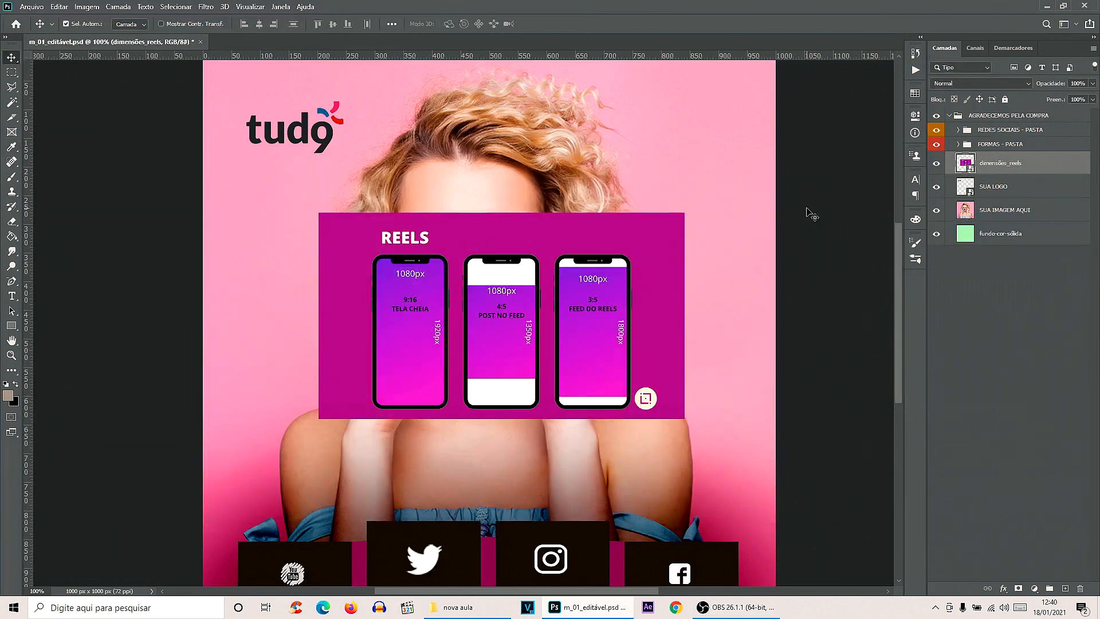
Try shrinking the dimensões_reels layer in Free Transform to about 42% width and 67% height, and cancel the transform
{"action": "key", "text": "ctrl+t"}
{"action": "left_click_drag", "start_coordinate": [685, 213], "coordinate": [503, 252]}
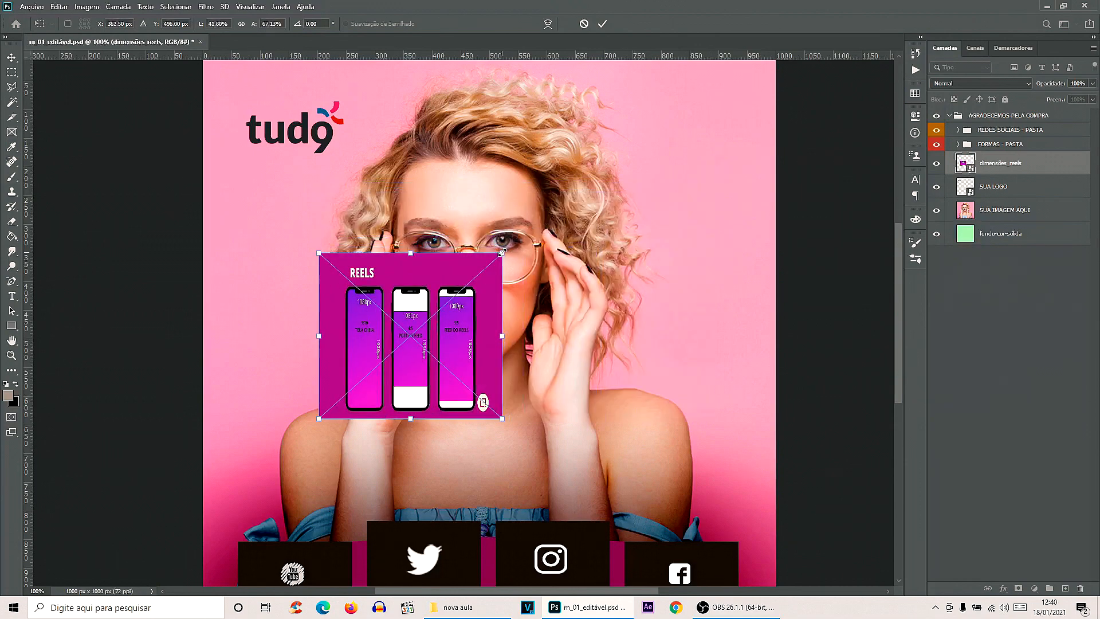
{"action": "key", "text": "Escape"}
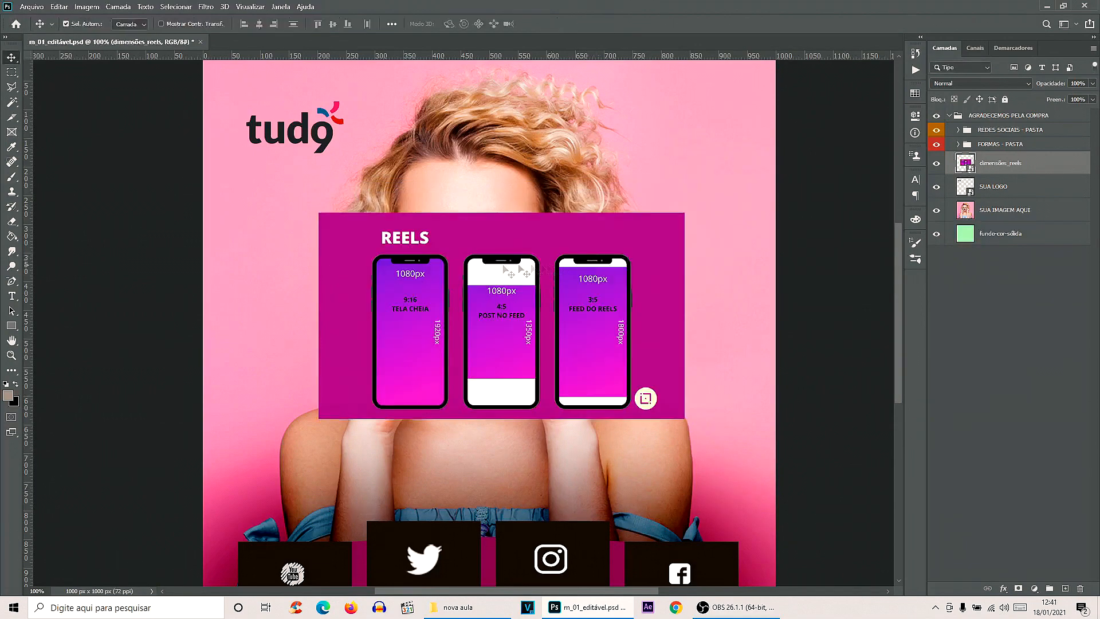
Disable "Usar Transformação livre de conteúdo antigo" in the General preferences and confirm the dialog
{"action": "left_click", "coordinate": [59, 6]}
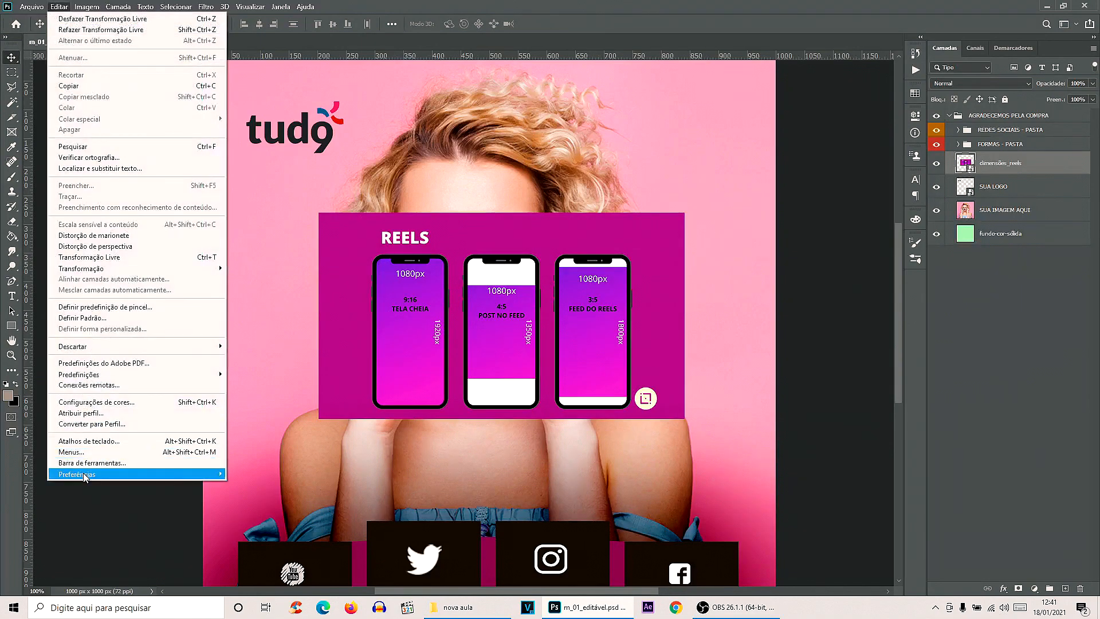
{"action": "mouse_move", "coordinate": [84, 472]}
{"action": "left_click", "coordinate": [245, 265]}
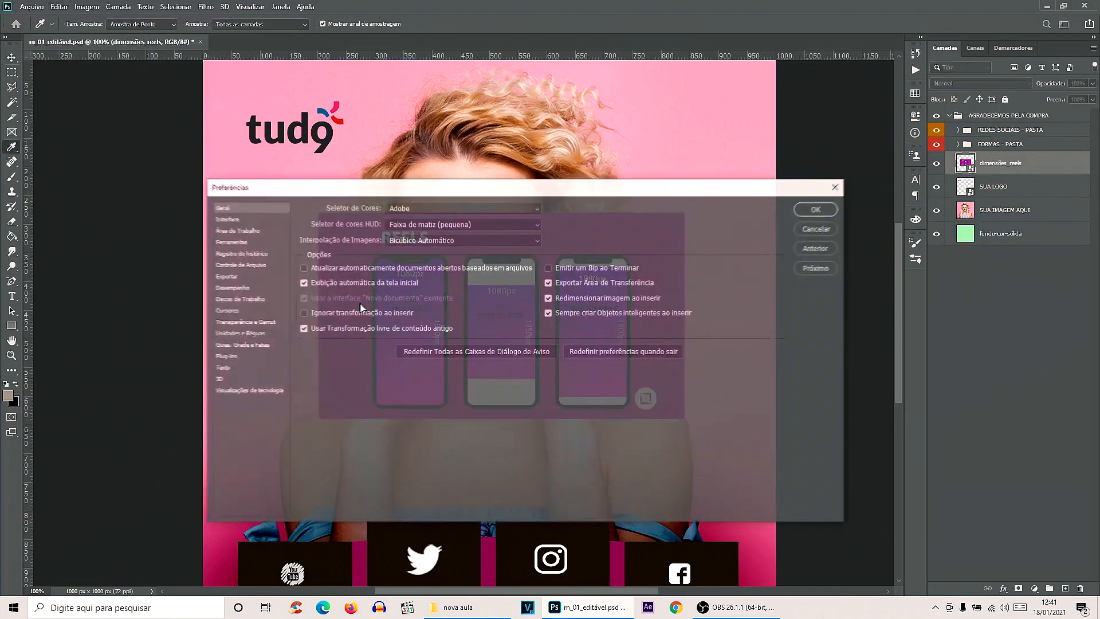
{"action": "left_click", "coordinate": [304, 327]}
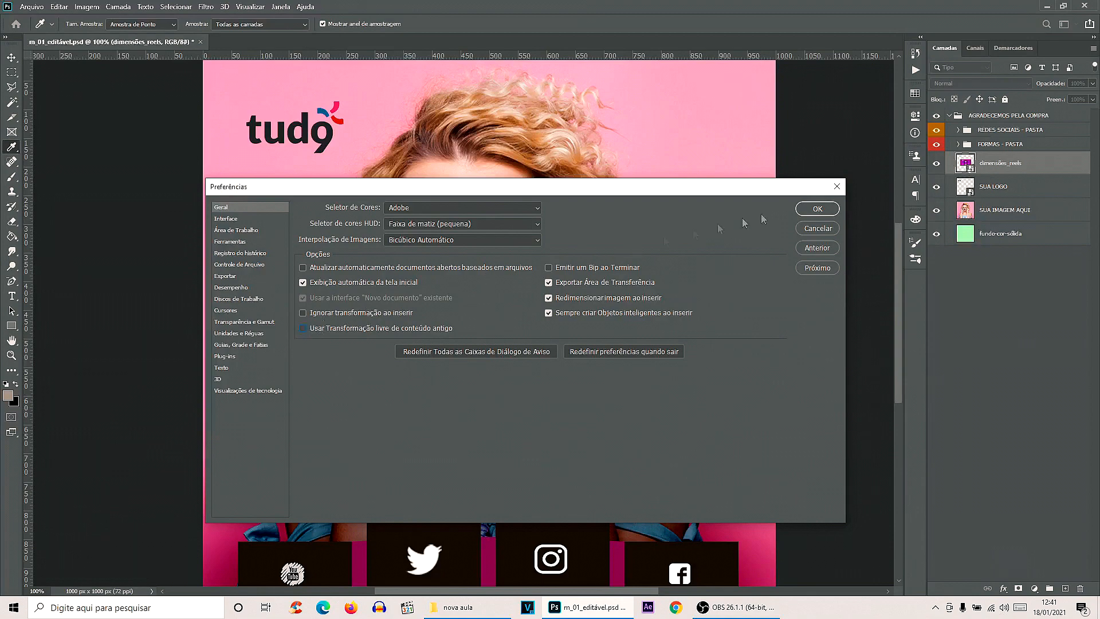
{"action": "left_click", "coordinate": [815, 209]}
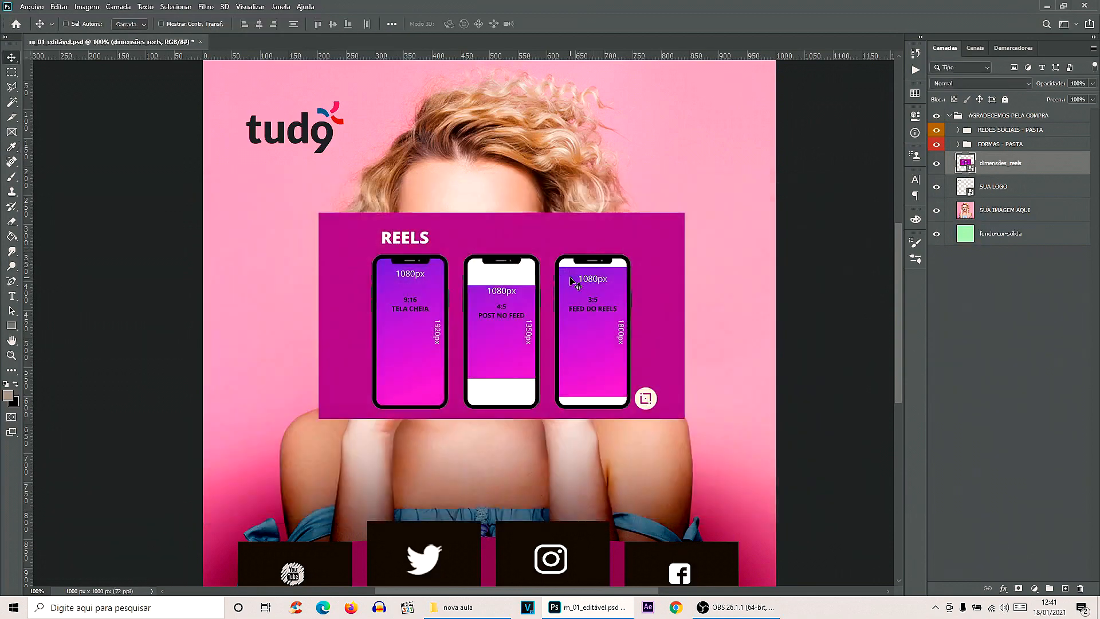
Try scaling the dimensões_reels layer from its corner in Free Transform, and cancel the transform
{"action": "key", "text": "ctrl+t"}
{"action": "mouse_move", "coordinate": [685, 212]}
{"action": "left_mouse_down"}
{"action": "mouse_move", "coordinate": [602, 246]}
{"action": "mouse_move", "coordinate": [685, 213]}
{"action": "left_mouse_up"}
{"action": "key", "text": "Escape"}
Open the General preferences and switch "Sempre criar Objetos inteligentes ao inserir" off and back on
{"action": "left_click", "coordinate": [59, 7]}
{"action": "left_click", "coordinate": [247, 262]}
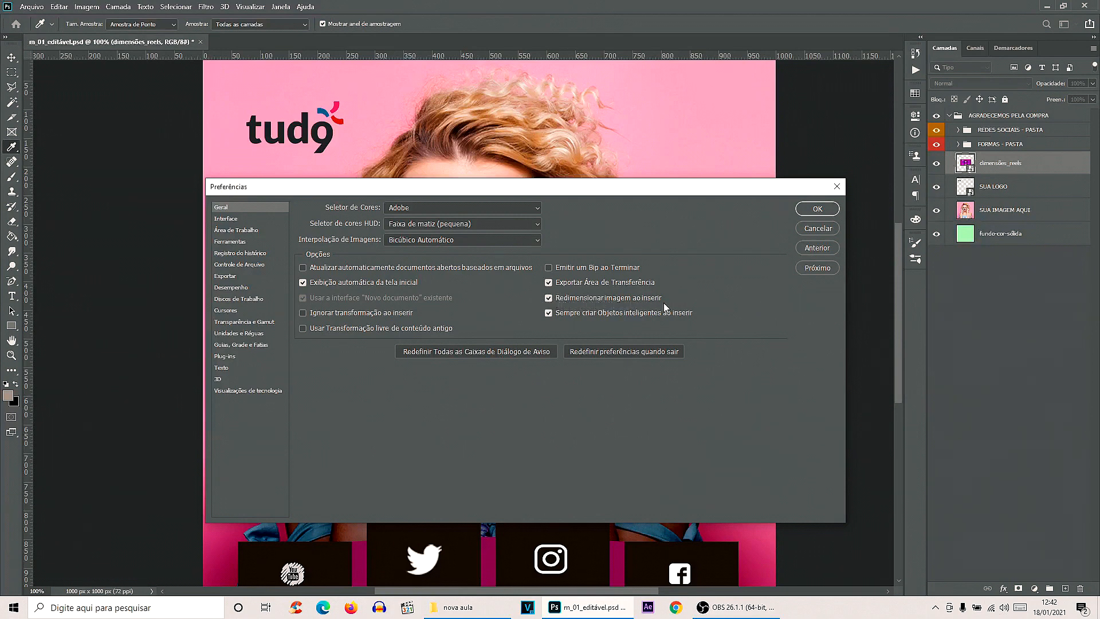
{"action": "left_click", "coordinate": [594, 314]}
{"action": "left_click", "coordinate": [552, 313]}
In the Interface preferences, try the four colour themes from white to near-black and settle on the darkest one
{"action": "left_click", "coordinate": [222, 222]}
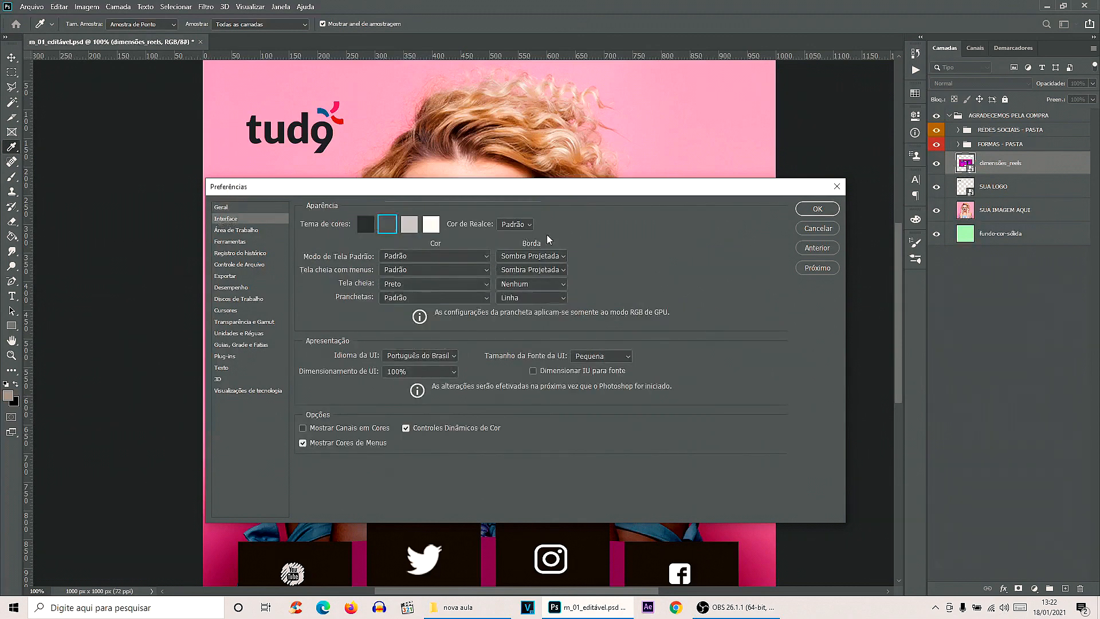
{"action": "left_click", "coordinate": [431, 224]}
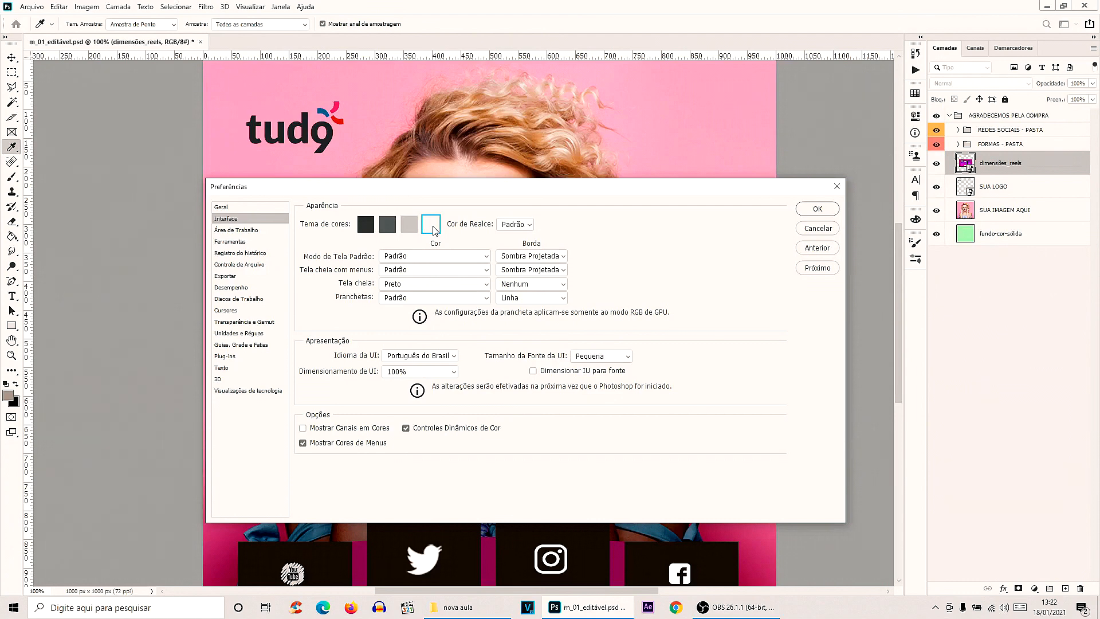
{"action": "left_click", "coordinate": [409, 225]}
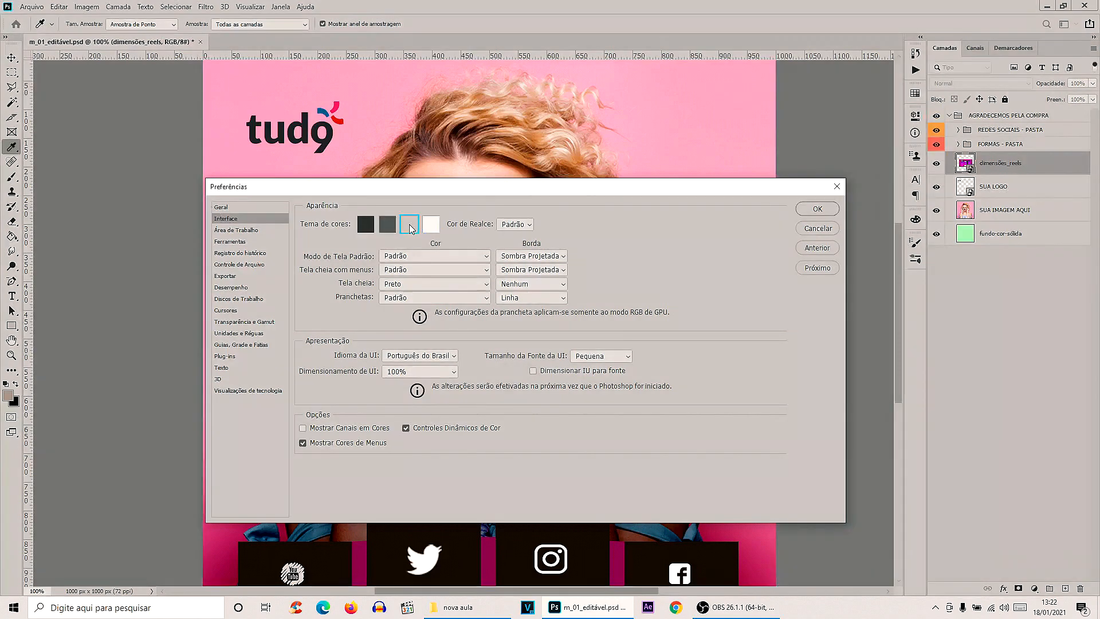
{"action": "left_click", "coordinate": [385, 224]}
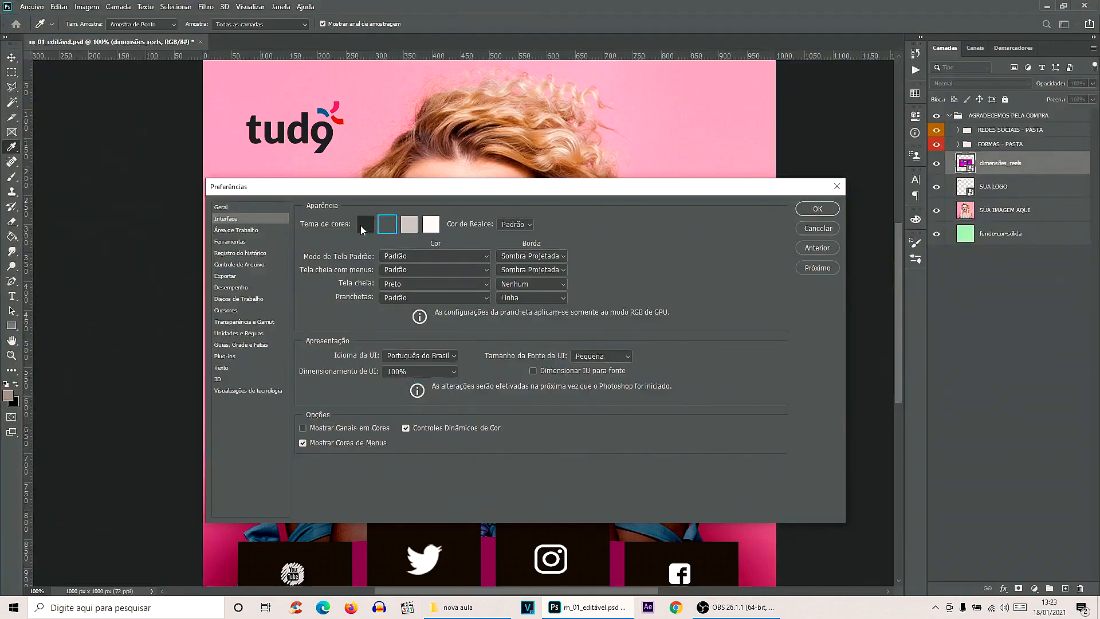
{"action": "left_click", "coordinate": [361, 225]}
{"action": "left_click", "coordinate": [431, 225]}
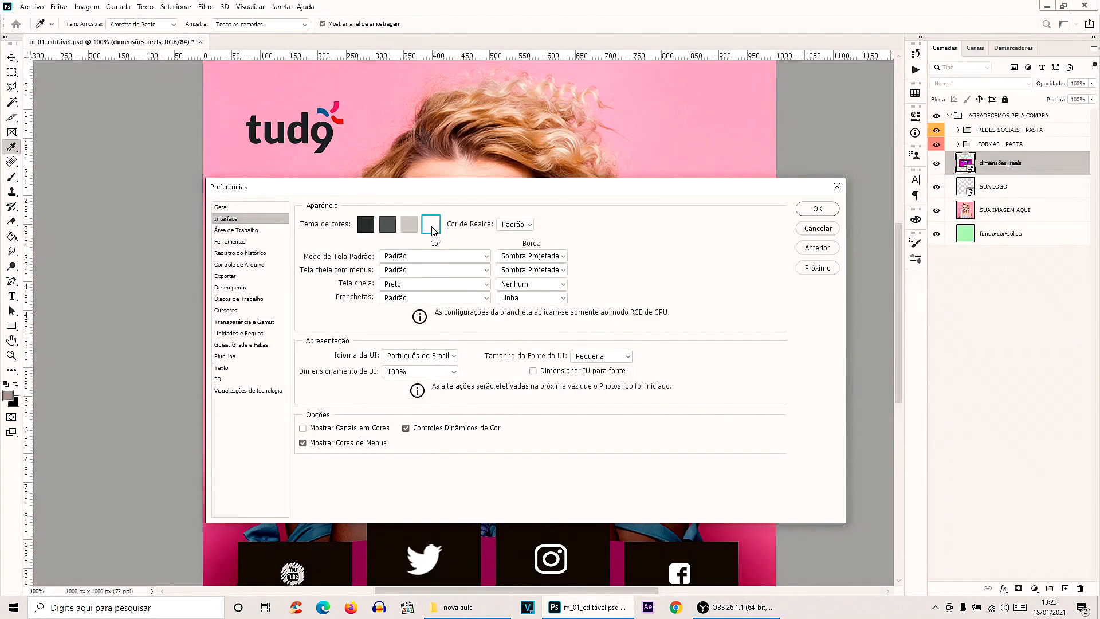
{"action": "left_click", "coordinate": [387, 229]}
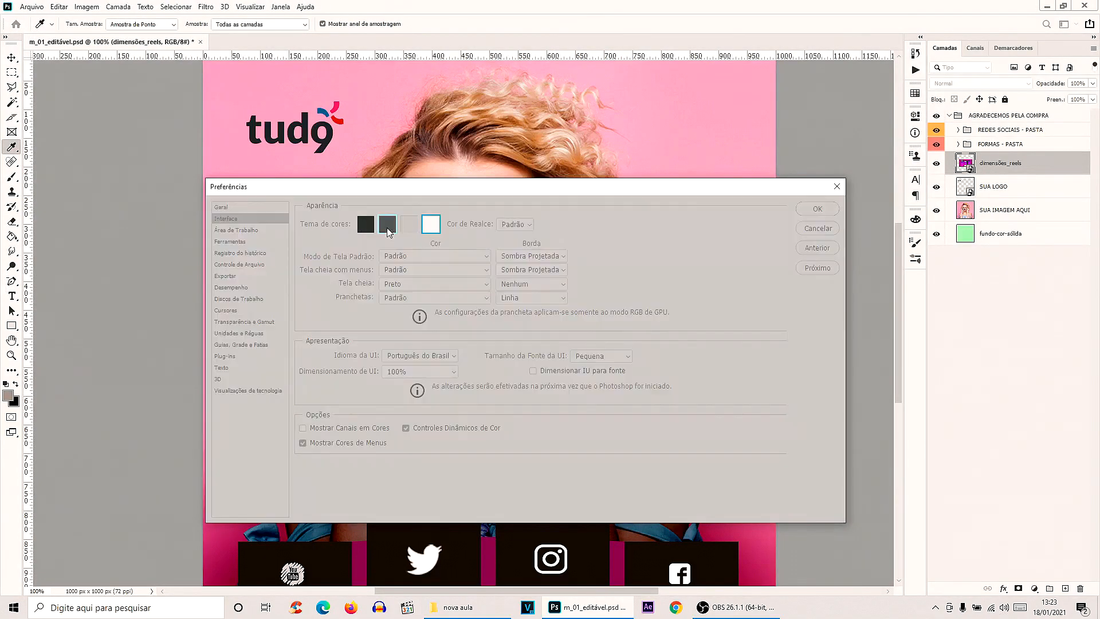
{"action": "left_click", "coordinate": [366, 226]}
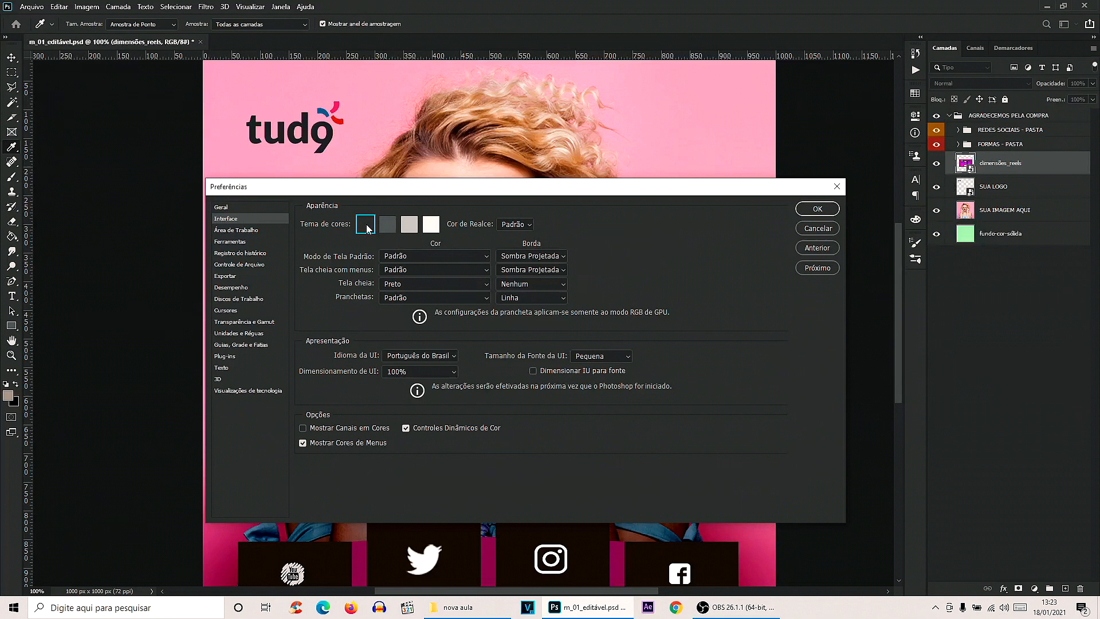
{"action": "left_click", "coordinate": [394, 229]}
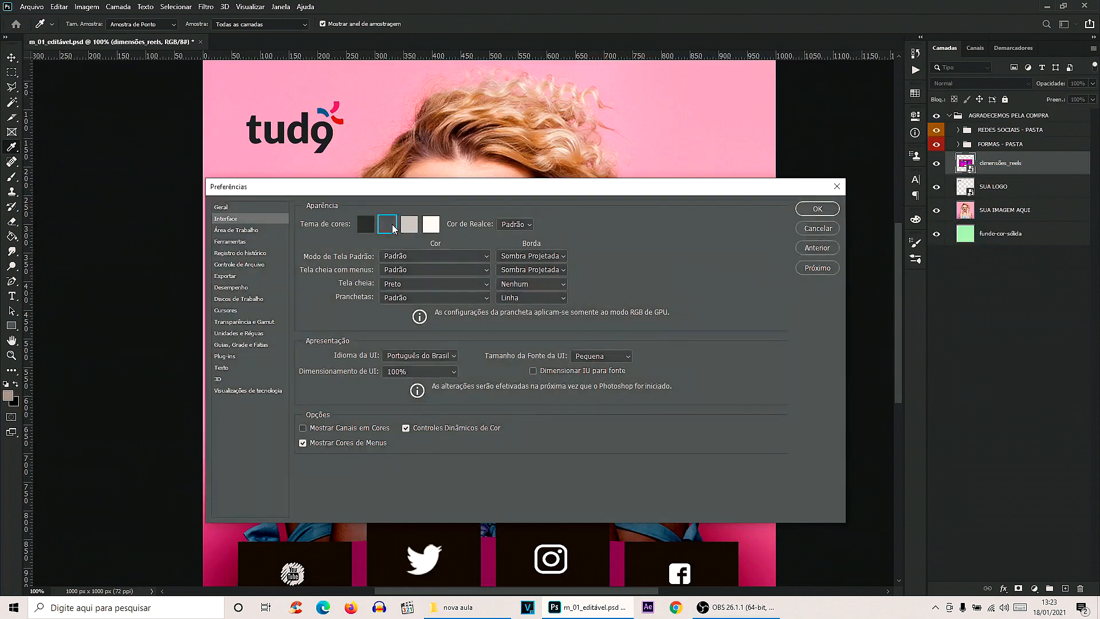
{"action": "left_click", "coordinate": [369, 227]}
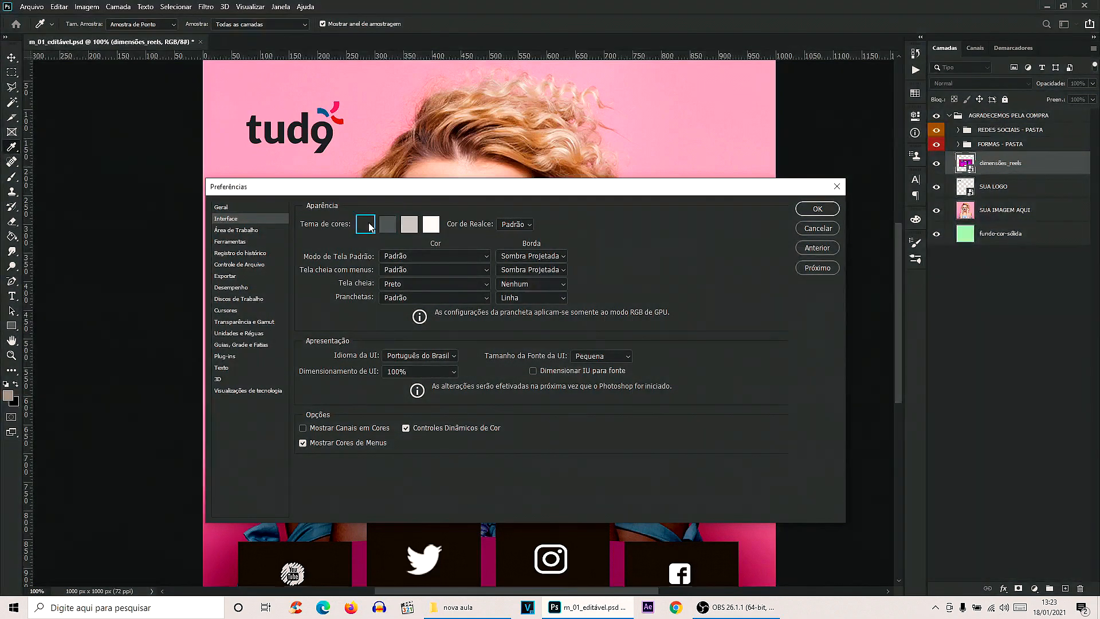
{"action": "left_click", "coordinate": [388, 225]}
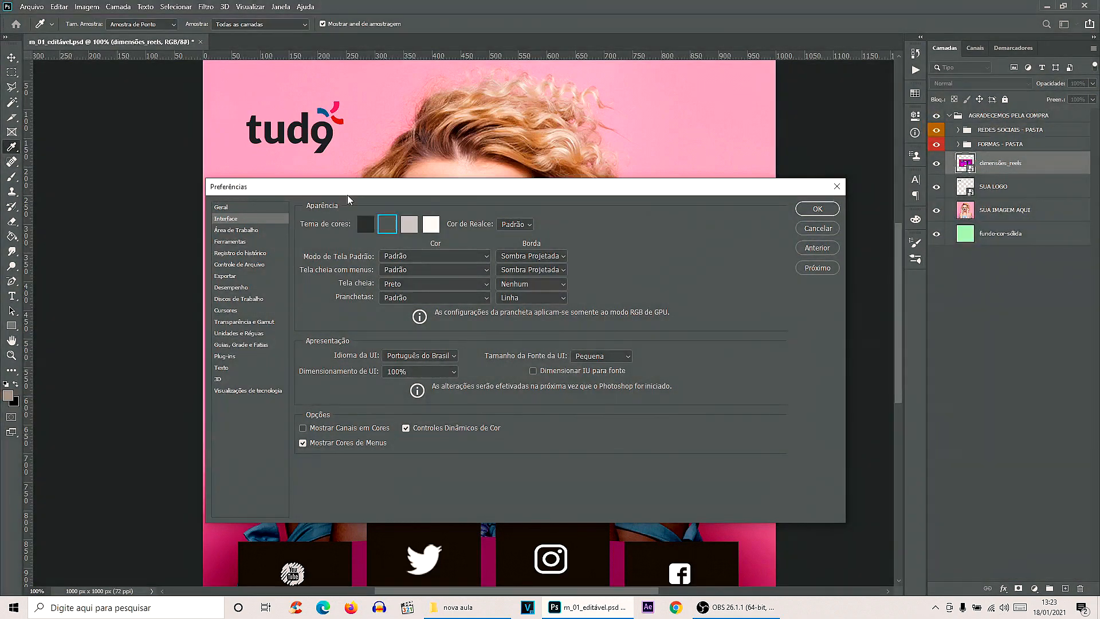
{"action": "left_click", "coordinate": [367, 227]}
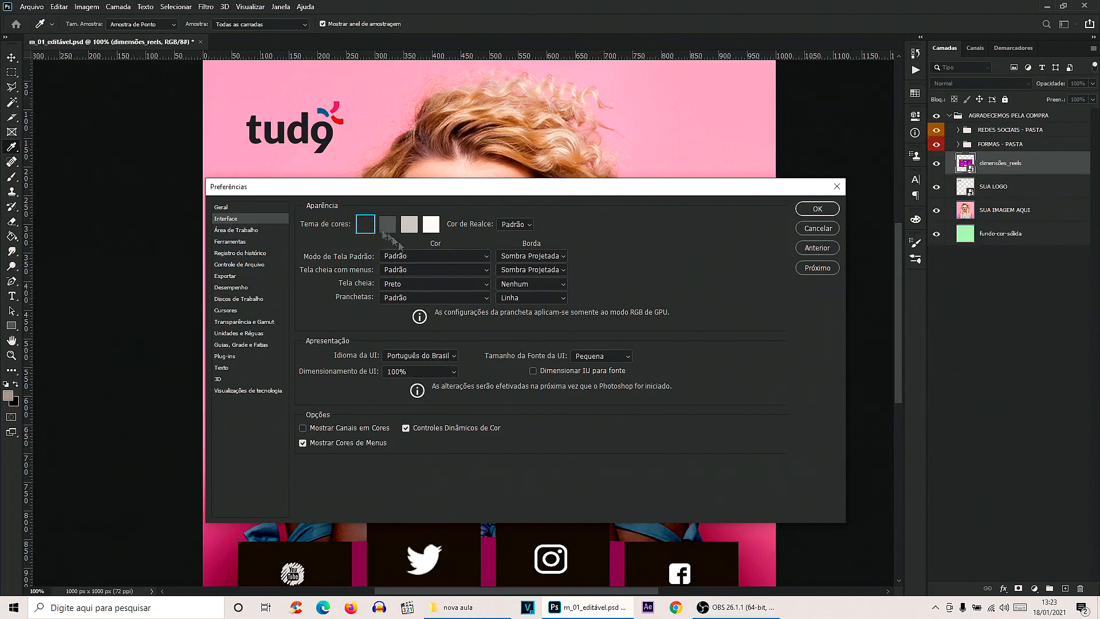
Look at the interface language choices, try Auto for the interface scaling, and set the scaling back to 100%
{"action": "left_click", "coordinate": [434, 357]}
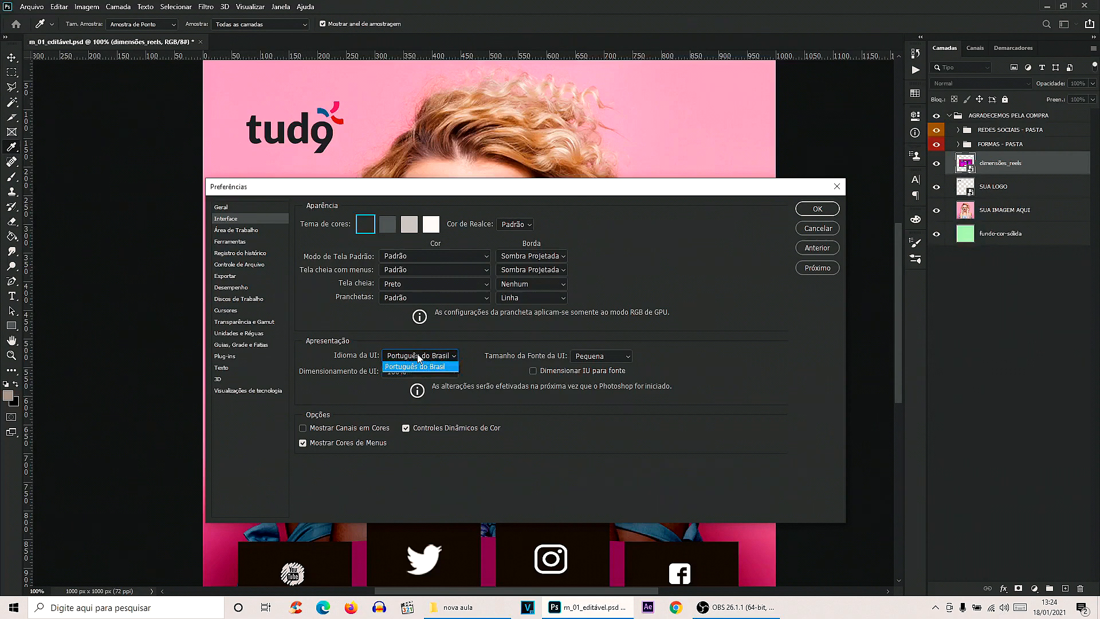
{"action": "left_click", "coordinate": [417, 356]}
{"action": "left_click", "coordinate": [406, 373]}
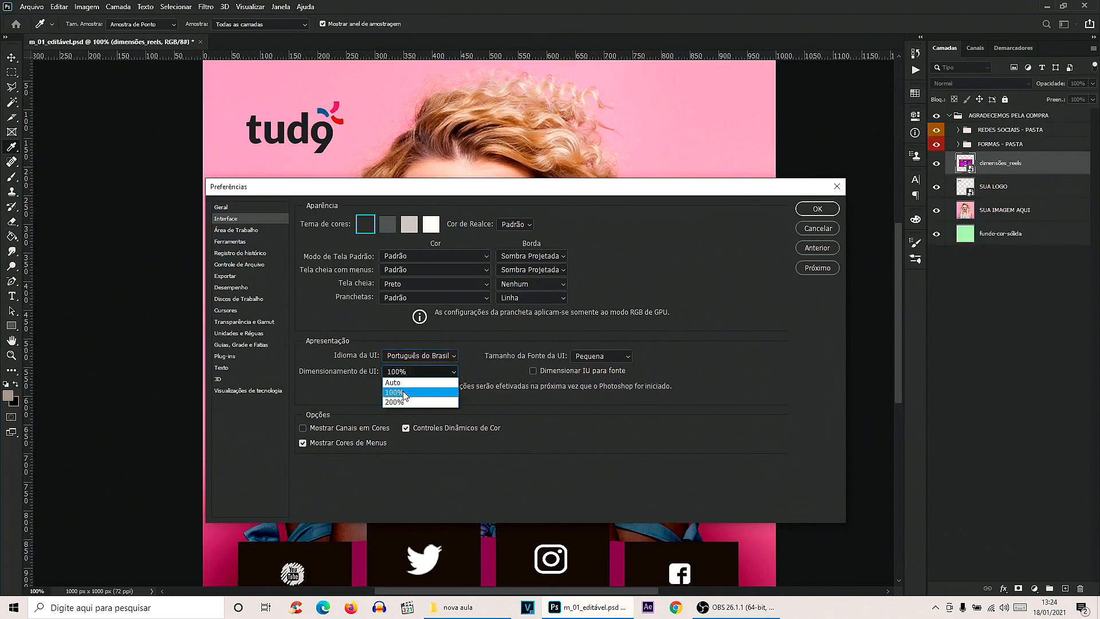
{"action": "left_click", "coordinate": [405, 393]}
{"action": "left_click", "coordinate": [406, 372]}
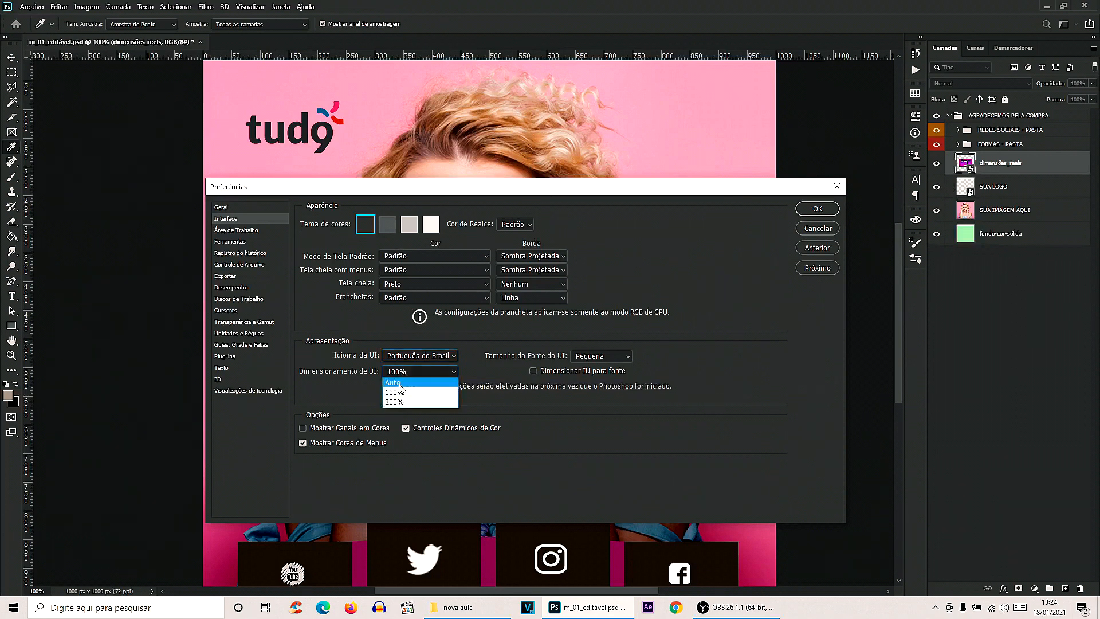
{"action": "left_click", "coordinate": [400, 384]}
{"action": "left_click", "coordinate": [405, 373]}
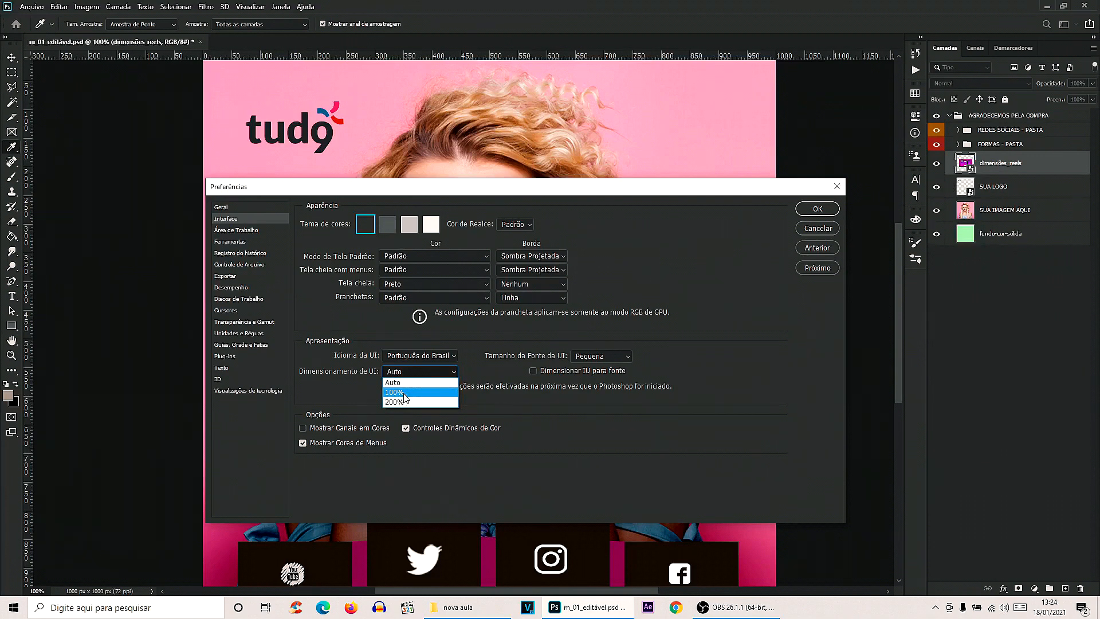
{"action": "left_click", "coordinate": [404, 393]}
{"action": "left_click", "coordinate": [406, 372]}
{"action": "left_click", "coordinate": [405, 393]}
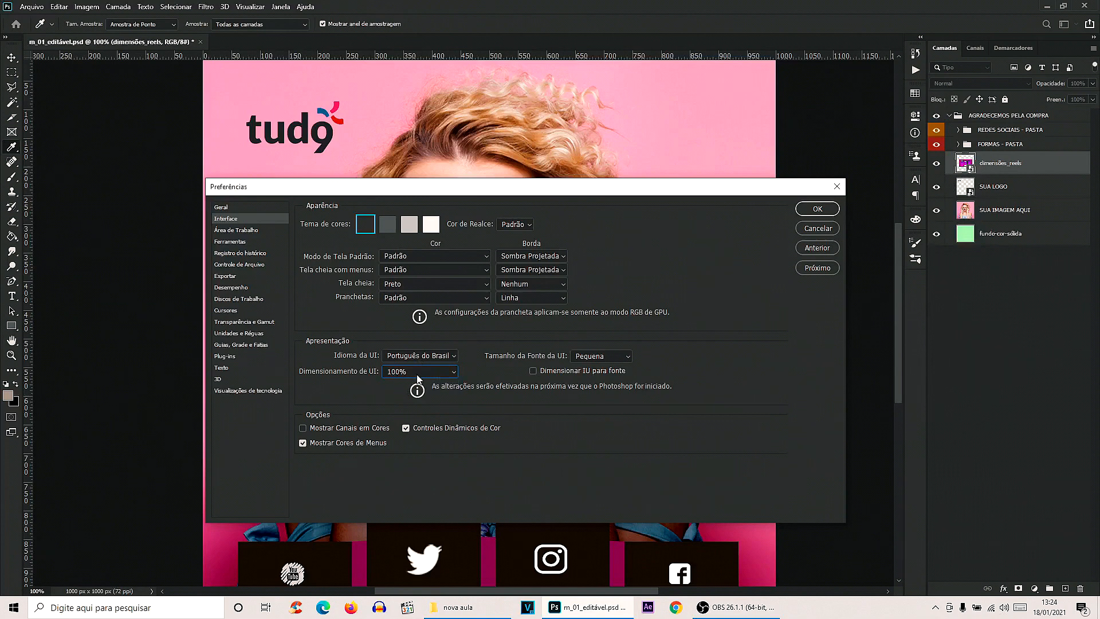
Enable "Mostrar dicas de ferramentas avançadas" in the Ferramentas preferences and confirm the dialog
{"action": "left_click", "coordinate": [231, 242]}
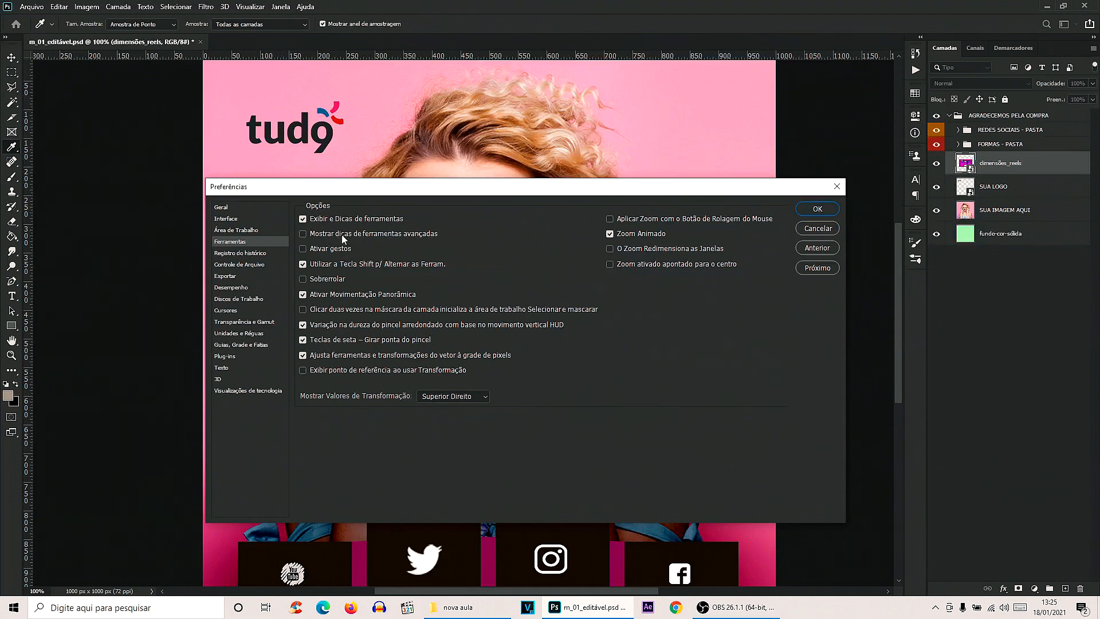
{"action": "left_click", "coordinate": [302, 233]}
{"action": "left_click", "coordinate": [826, 211]}
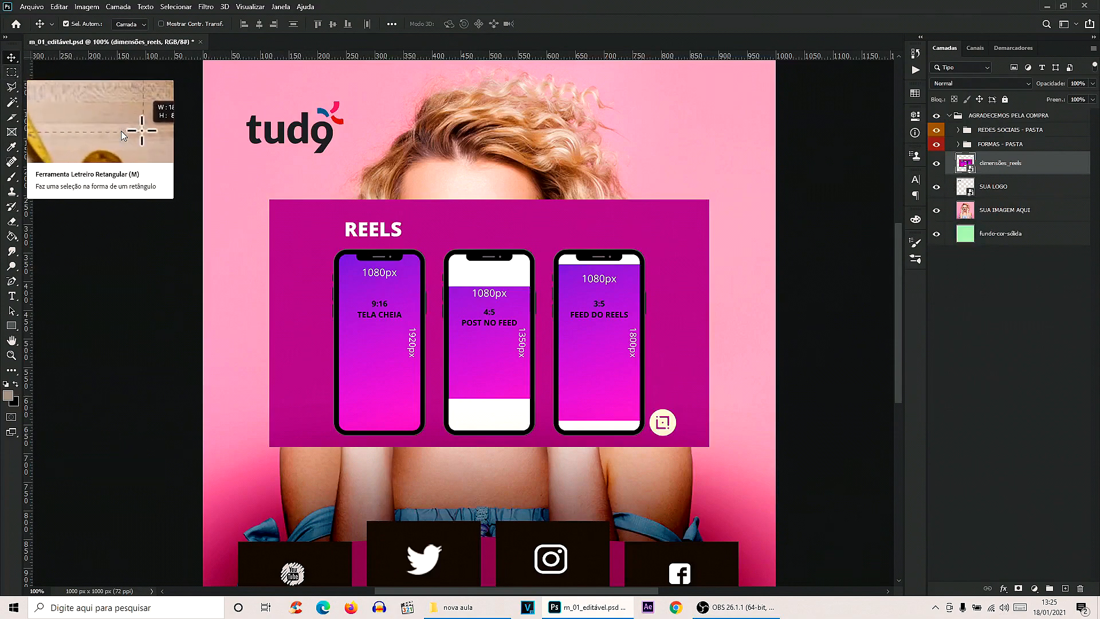
Reopen the Ferramentas preferences and disable "Mostrar dicas de ferramentas avançadas"
{"action": "left_click", "coordinate": [59, 6]}
{"action": "mouse_move", "coordinate": [76, 474]}
{"action": "left_click", "coordinate": [253, 265]}
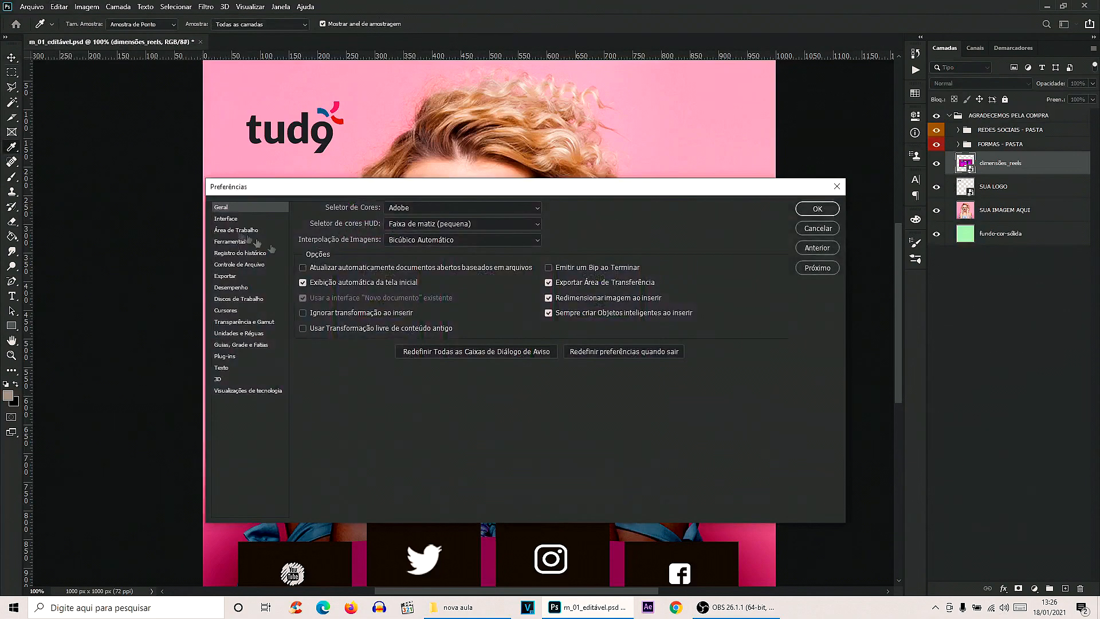
{"action": "left_click", "coordinate": [230, 243]}
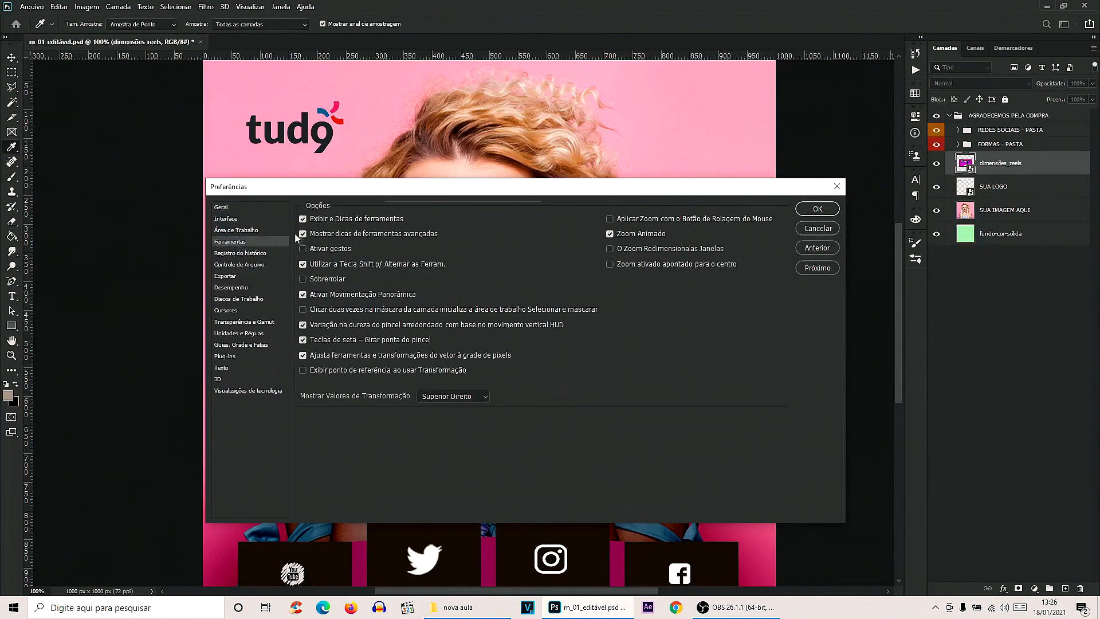
{"action": "left_click", "coordinate": [303, 234]}
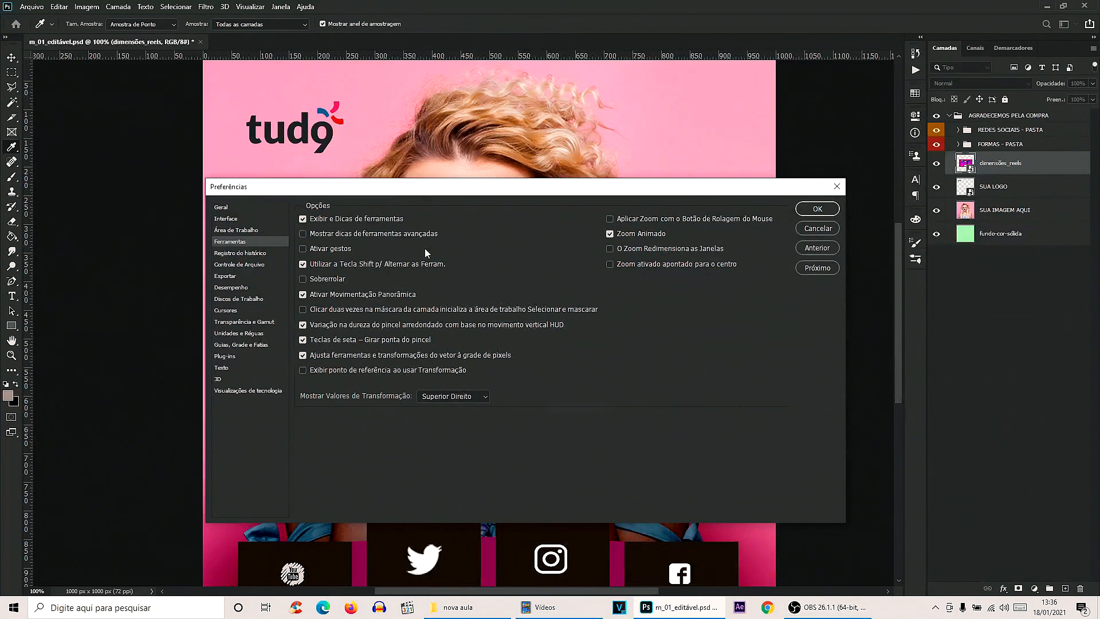
Open the Controle de Arquivo preferences and choose 15 minutes as the automatic recovery save interval
{"action": "left_click", "coordinate": [244, 266]}
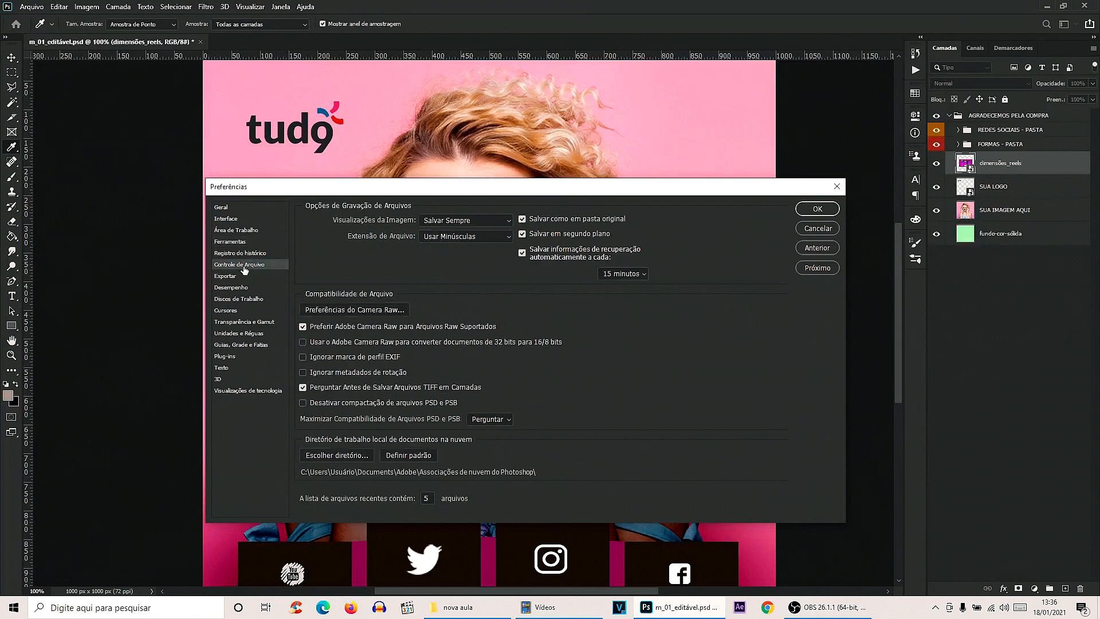
{"action": "left_click", "coordinate": [643, 274]}
{"action": "left_click", "coordinate": [643, 274]}
{"action": "left_click", "coordinate": [643, 274]}
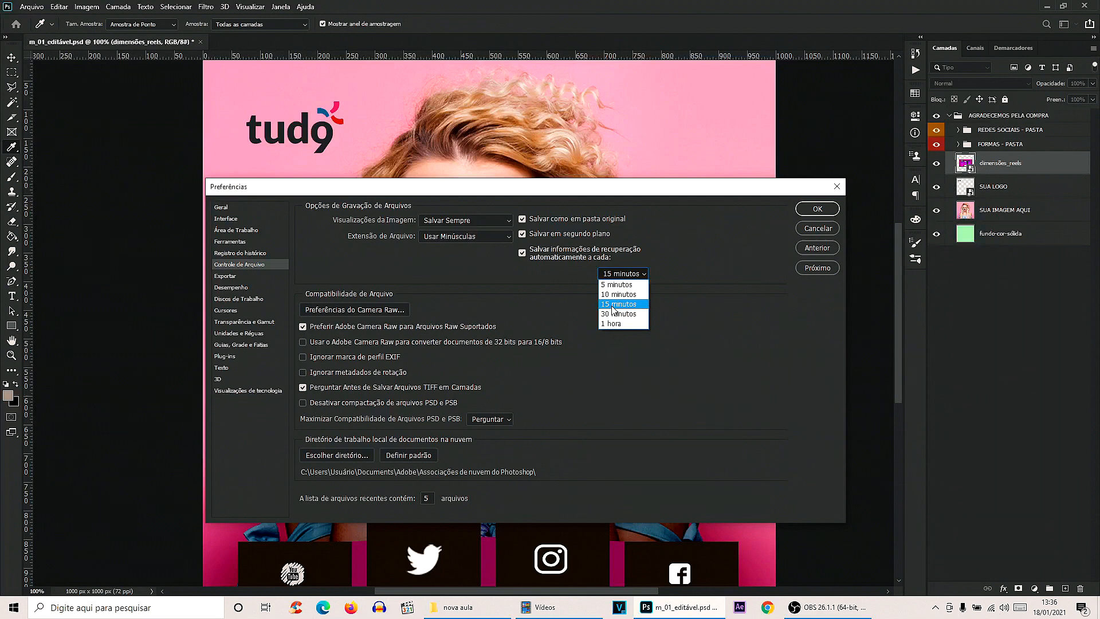
{"action": "left_click", "coordinate": [612, 305]}
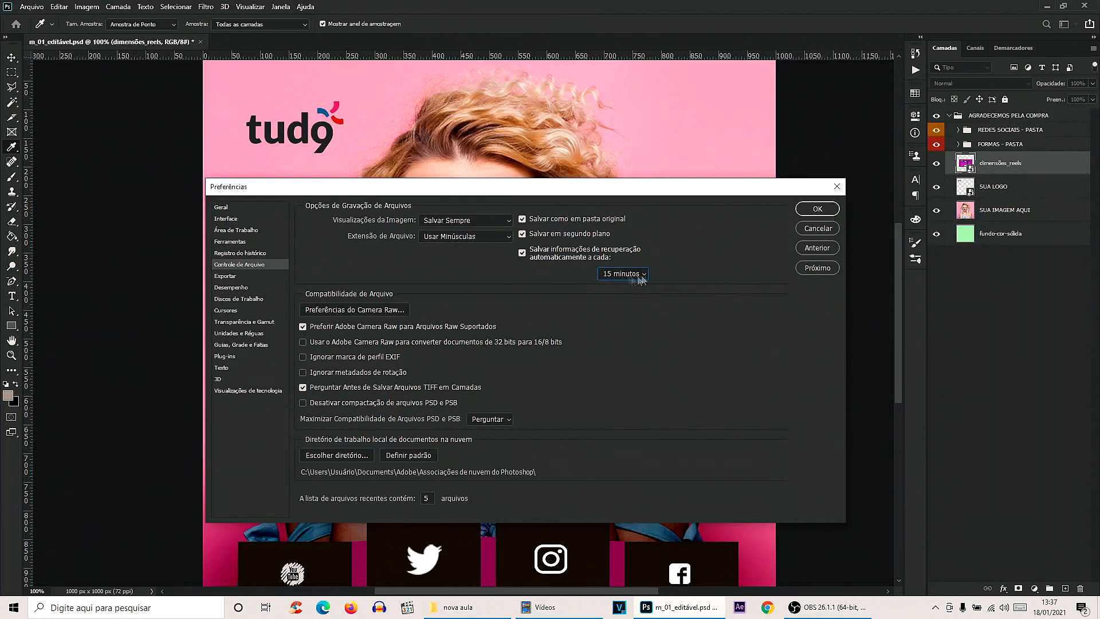
Try shorter automatic recovery save intervals such as 5 minutes, and set the interval back to 15 minutes
{"action": "left_click", "coordinate": [644, 274]}
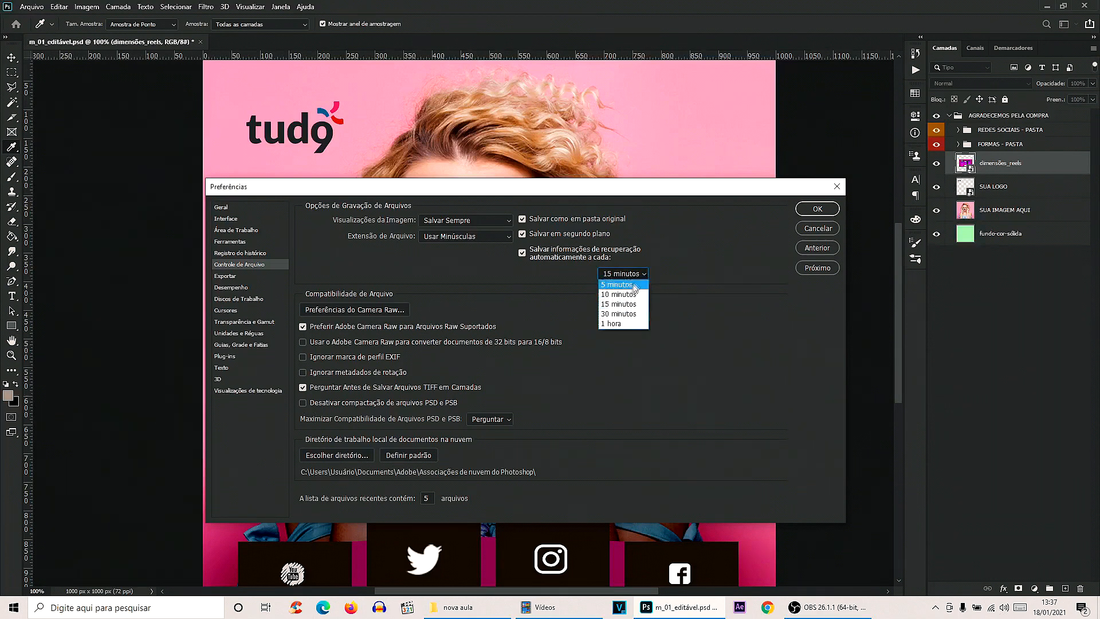
{"action": "left_click", "coordinate": [625, 295]}
{"action": "left_click", "coordinate": [641, 274]}
{"action": "left_click", "coordinate": [627, 285]}
{"action": "left_click", "coordinate": [640, 278]}
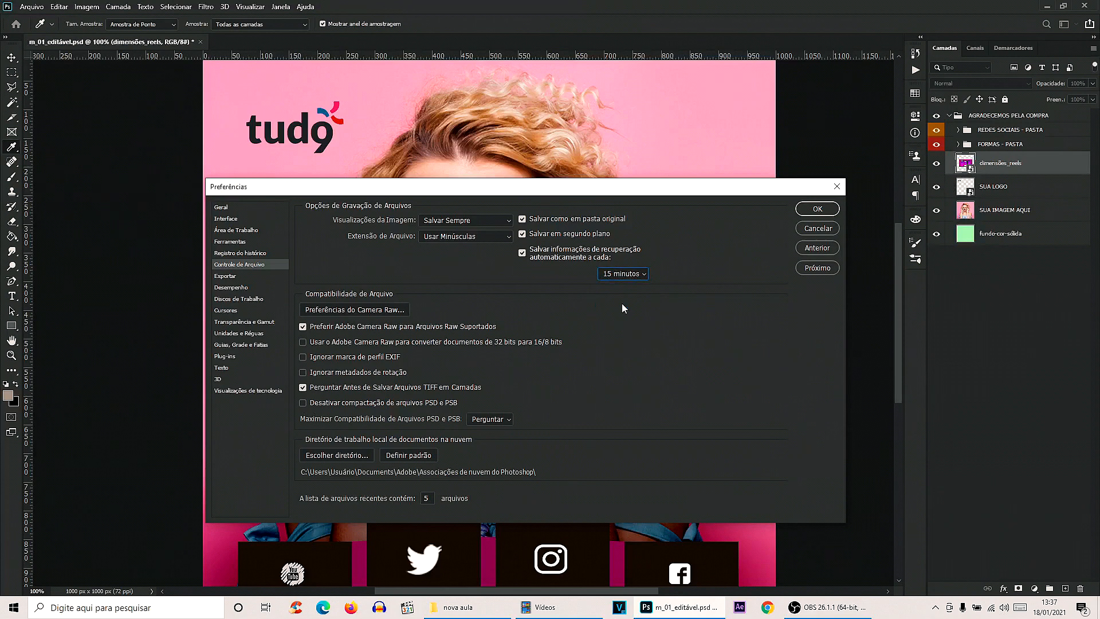
{"action": "left_click", "coordinate": [615, 275]}
{"action": "left_click", "coordinate": [628, 274]}
{"action": "left_click", "coordinate": [643, 279]}
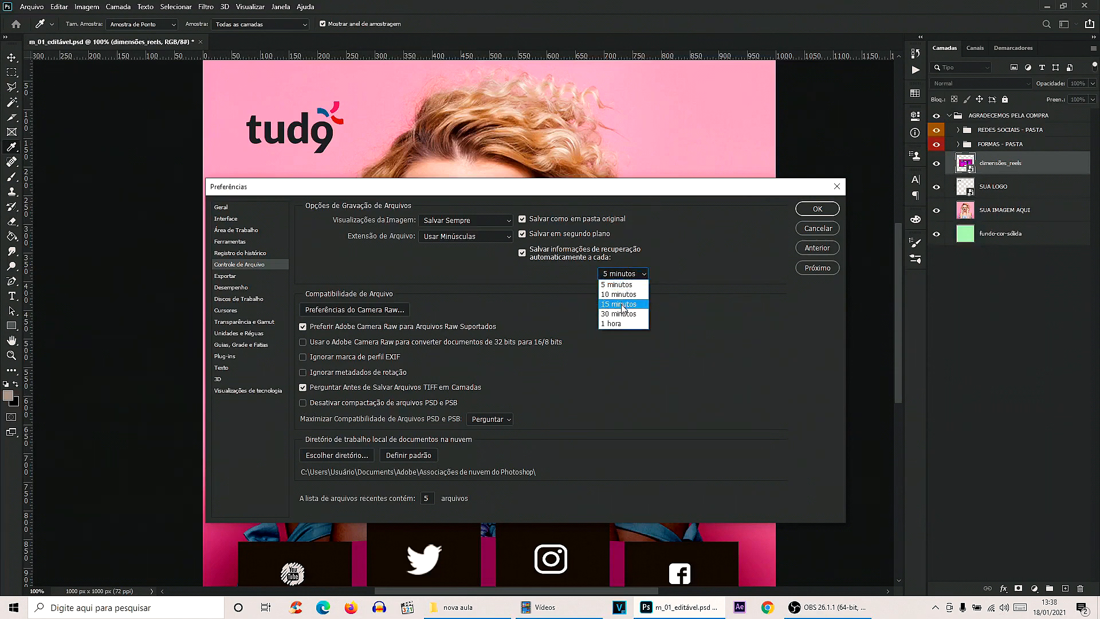
{"action": "left_click", "coordinate": [623, 305]}
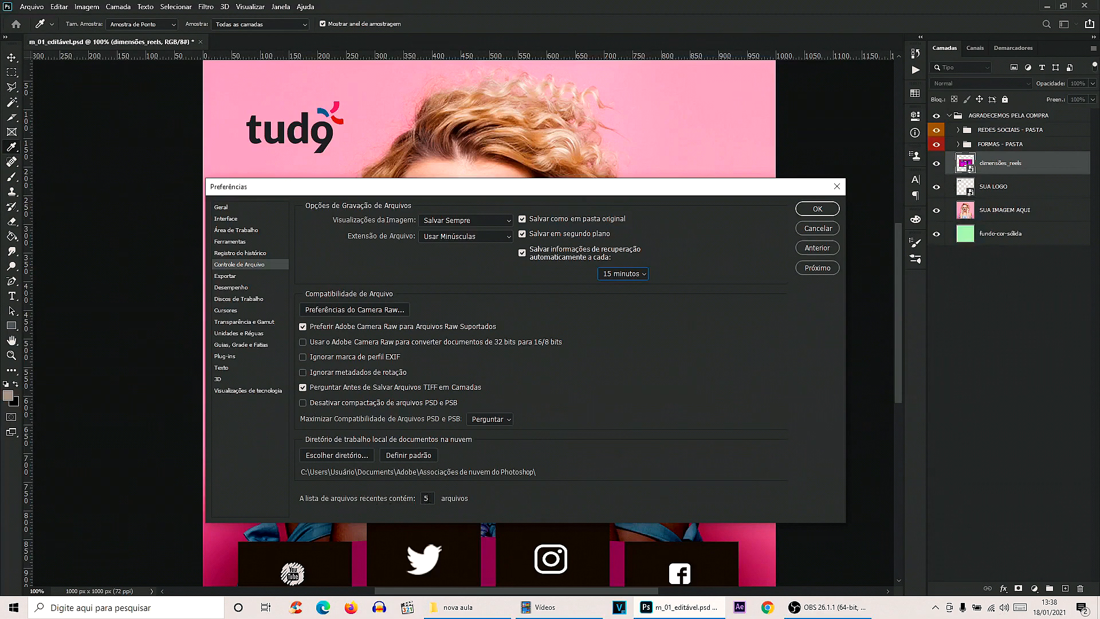
Set the recent files list to hold 20 files, confirm the preferences, and check the recently opened files
{"action": "double_click", "coordinate": [426, 498]}
{"action": "type", "text": "20"}
{"action": "left_click", "coordinate": [818, 209]}
{"action": "key", "text": "v"}
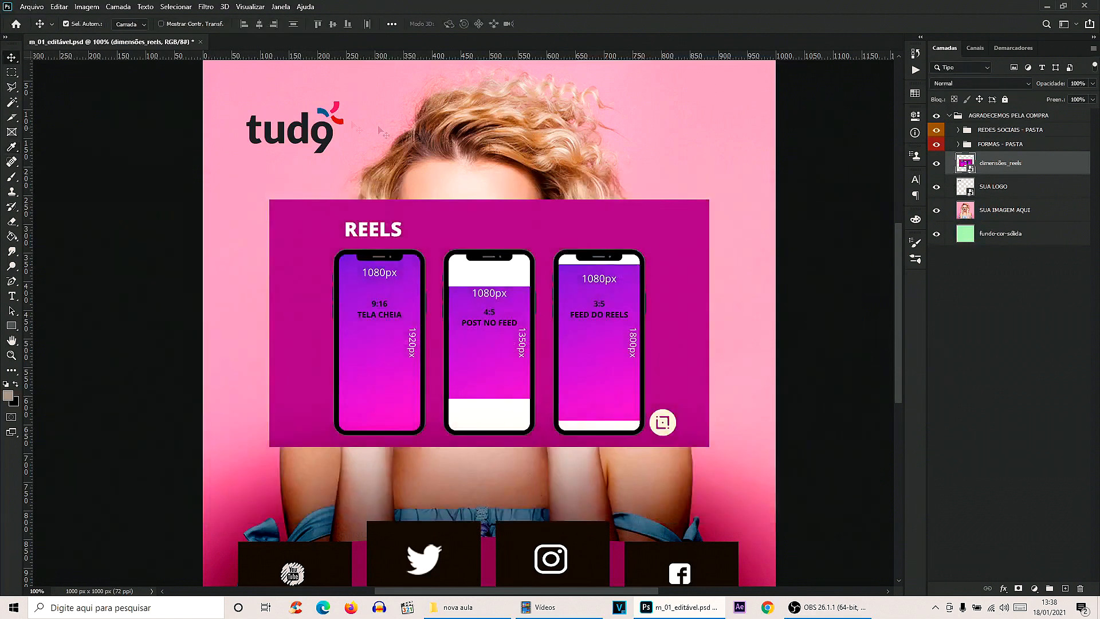
{"action": "left_click", "coordinate": [36, 7]}
{"action": "mouse_move", "coordinate": [55, 76]}
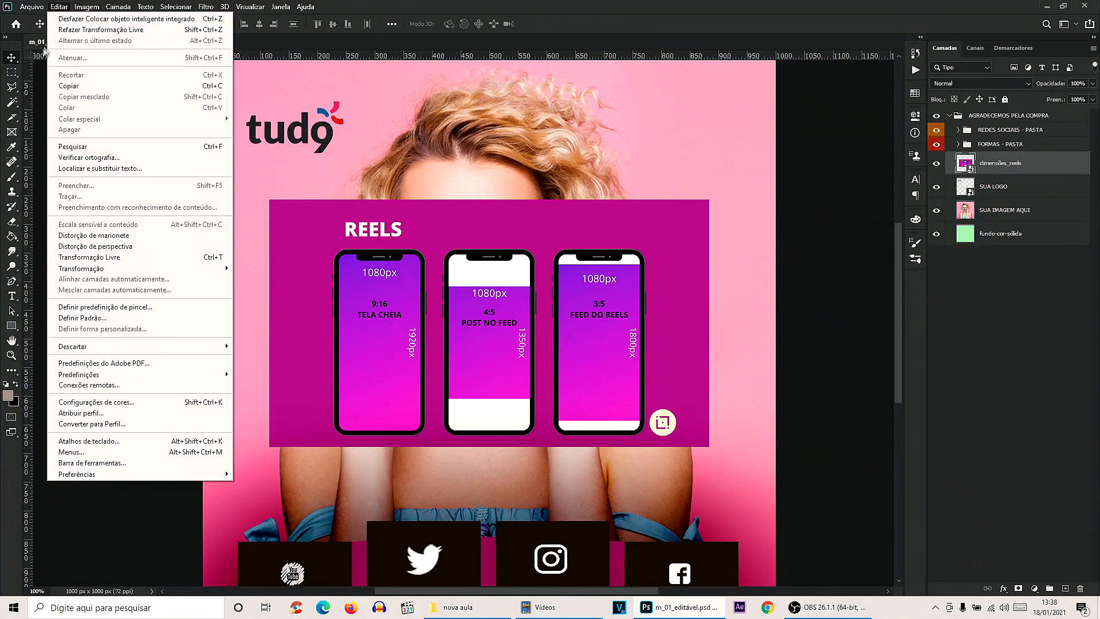
Reopen the preferences at Controle de Arquivo and set the recent files list to hold 5 files
{"action": "left_click", "coordinate": [59, 7]}
{"action": "left_click", "coordinate": [59, 7]}
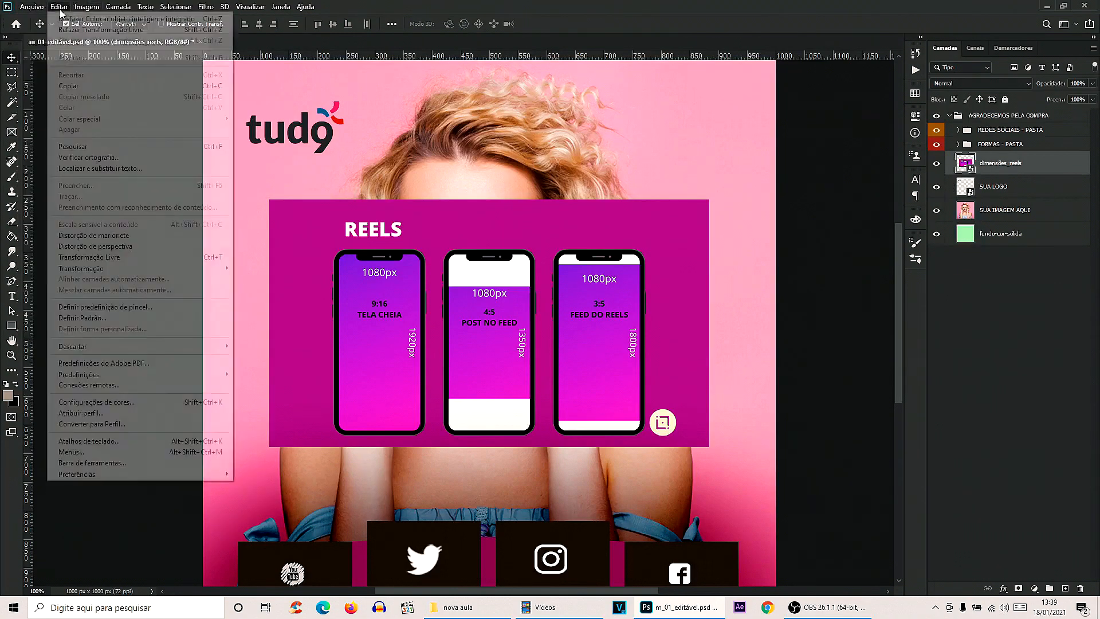
{"action": "mouse_move", "coordinate": [80, 483]}
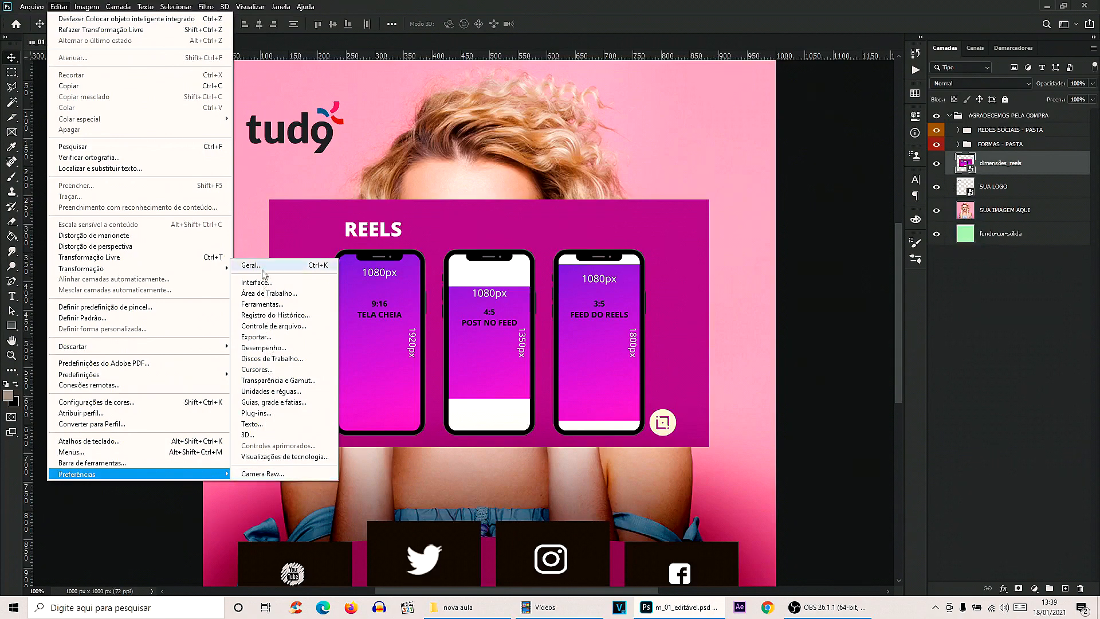
{"action": "left_click", "coordinate": [236, 266]}
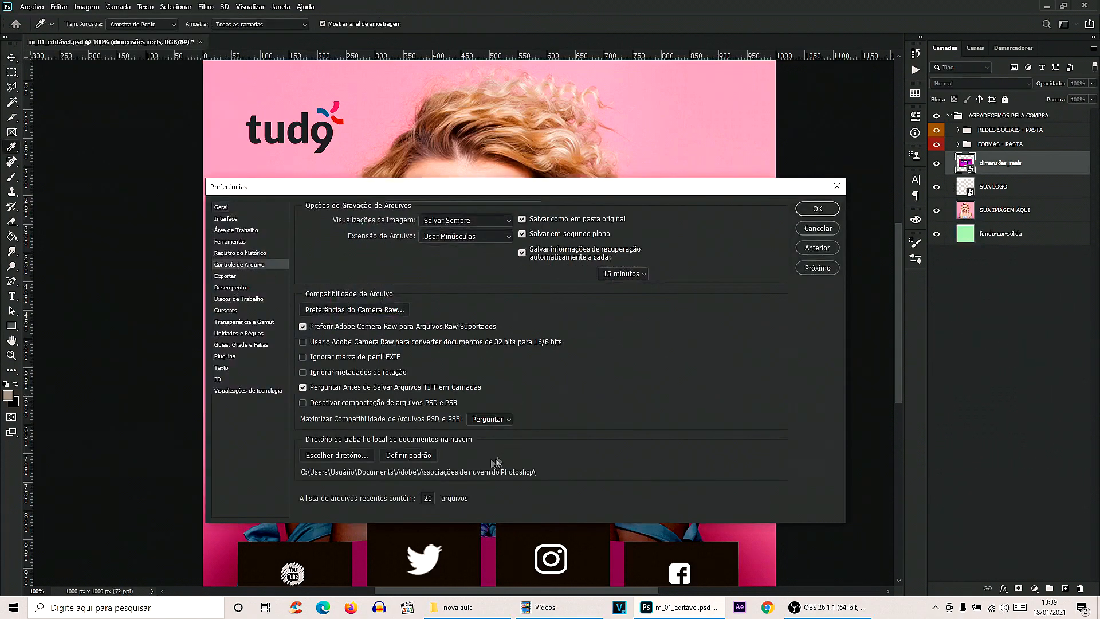
{"action": "type", "text": "5"}
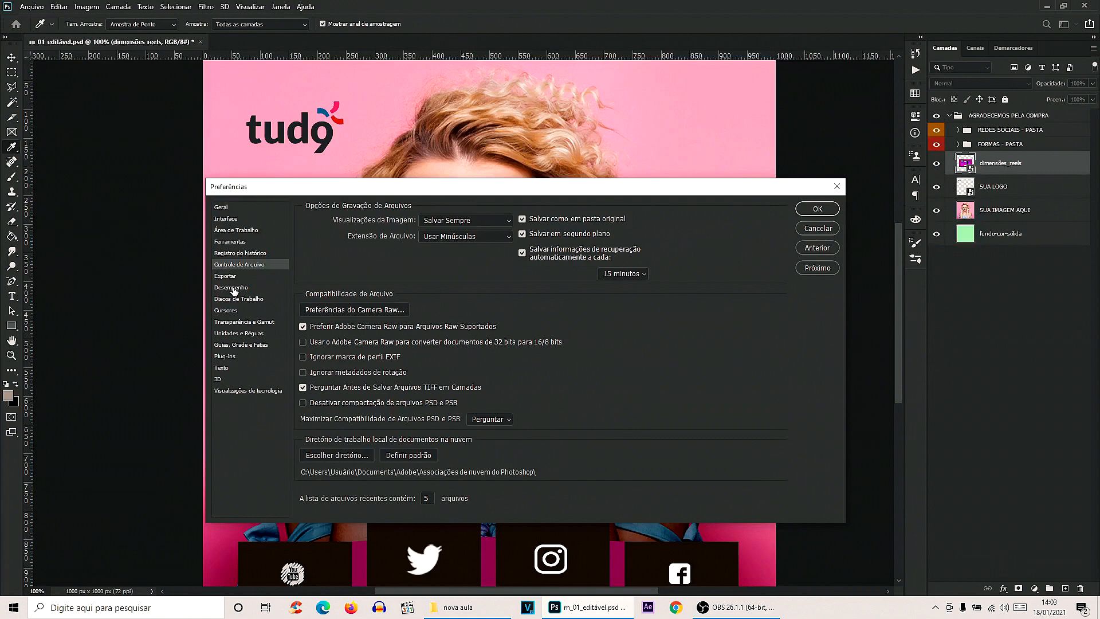
Open the Desempenho preferences, and turn "Usar processador gráfico" off and back on
{"action": "left_click", "coordinate": [232, 287]}
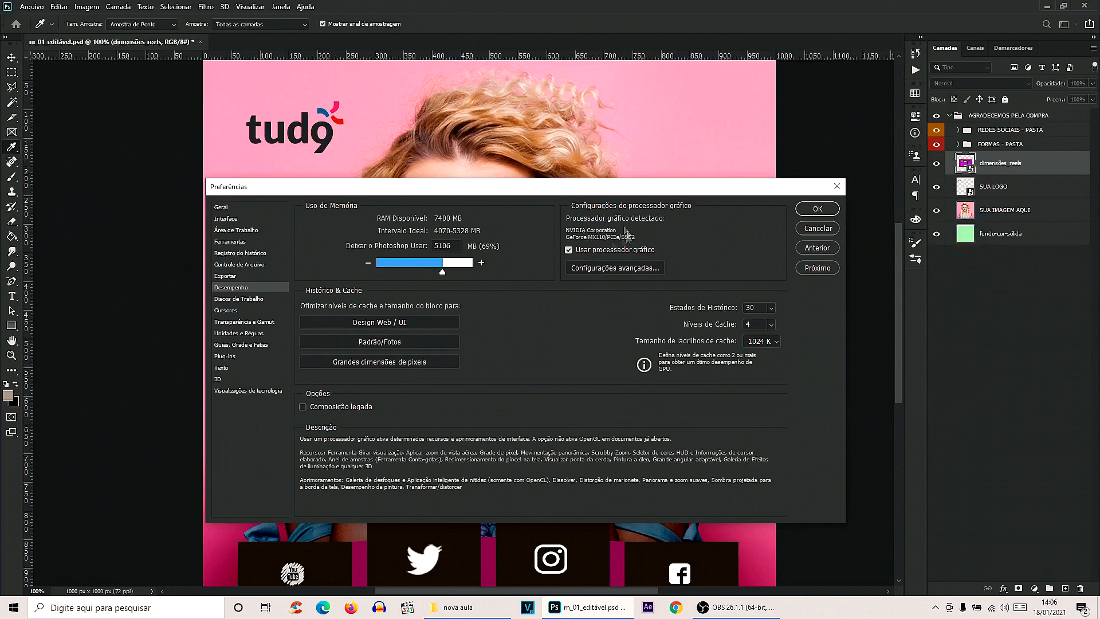
{"action": "left_click", "coordinate": [569, 249]}
{"action": "left_click", "coordinate": [569, 250]}
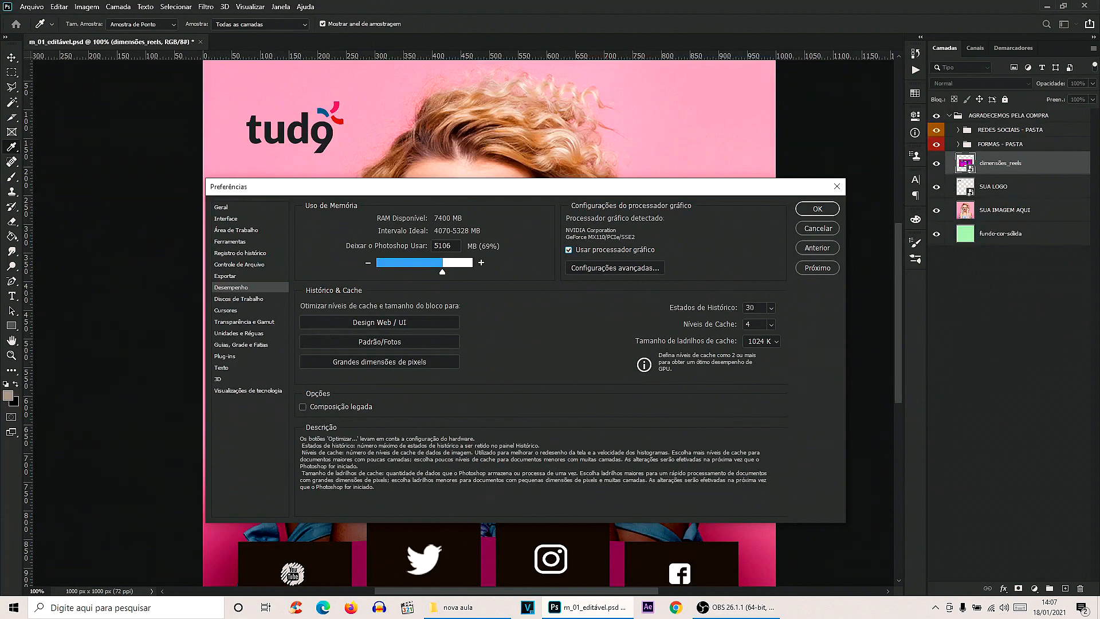
Try 20 history states in Estados de Histórico, and set the number back to 30
{"action": "double_click", "coordinate": [751, 308]}
{"action": "left_click_drag", "start_coordinate": [755, 308], "coordinate": [748, 307]}
{"action": "type", "text": "30"}
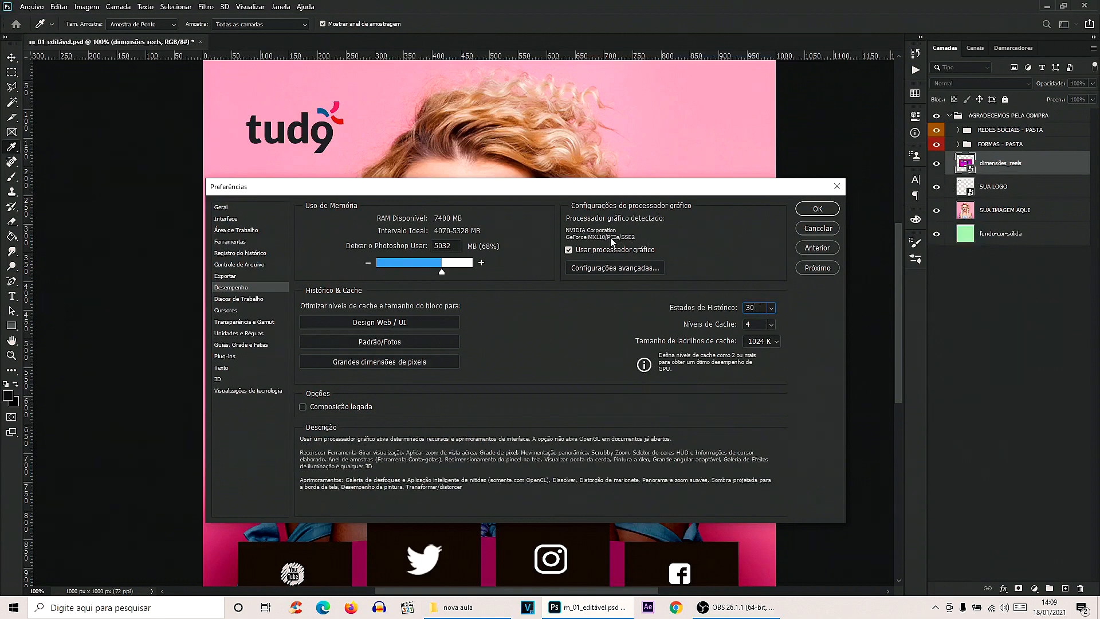
{"action": "left_click", "coordinate": [734, 307]}
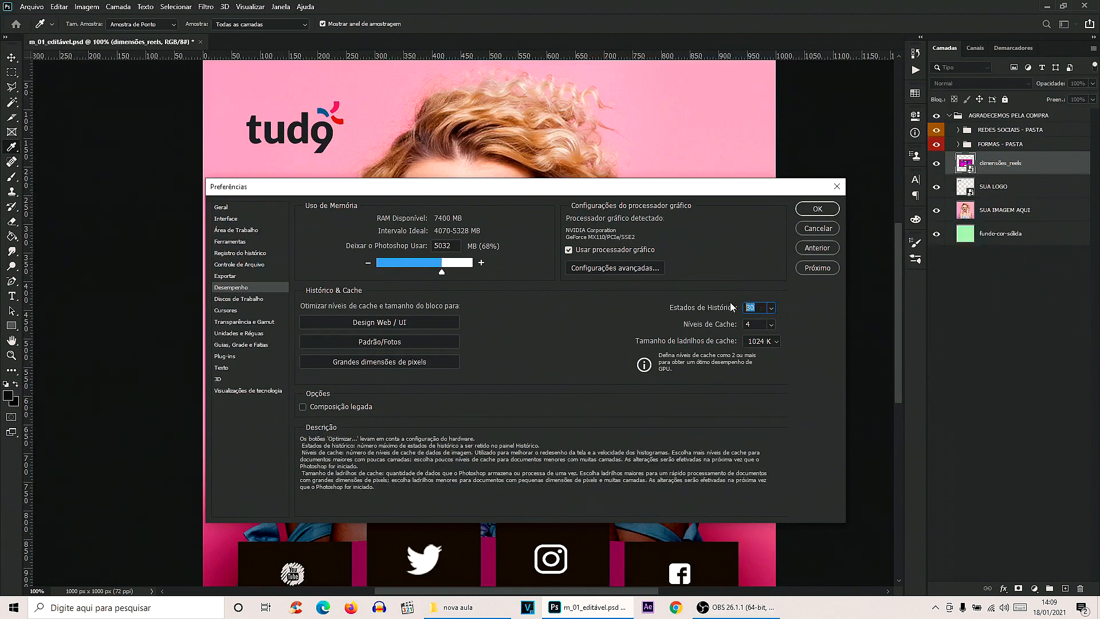
{"action": "type", "text": "20"}
{"action": "double_click", "coordinate": [744, 308]}
{"action": "type", "text": "30"}
Try lower and higher Níveis de Cache values, and review the available cache tile sizes
{"action": "left_click", "coordinate": [758, 324]}
{"action": "key", "text": "shift+Tab"}
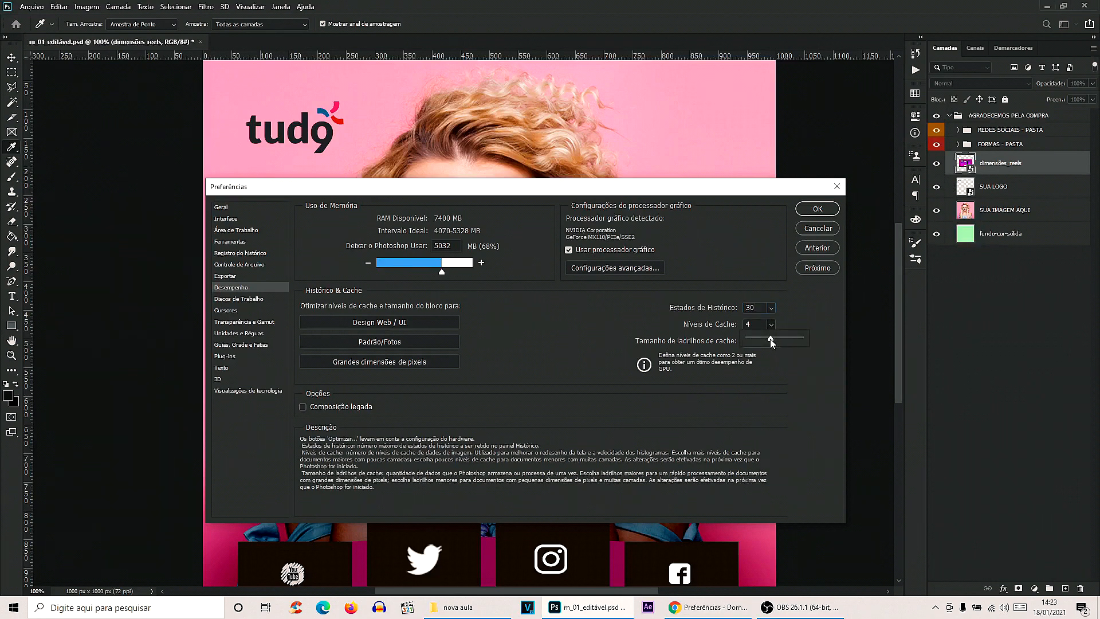
{"action": "mouse_move", "coordinate": [771, 339]}
{"action": "left_mouse_down"}
{"action": "mouse_move", "coordinate": [748, 338]}
{"action": "mouse_move", "coordinate": [761, 338]}
{"action": "left_mouse_up"}
{"action": "mouse_move", "coordinate": [769, 338]}
{"action": "left_mouse_down"}
{"action": "mouse_move", "coordinate": [815, 338]}
{"action": "mouse_move", "coordinate": [789, 343]}
{"action": "left_mouse_up"}
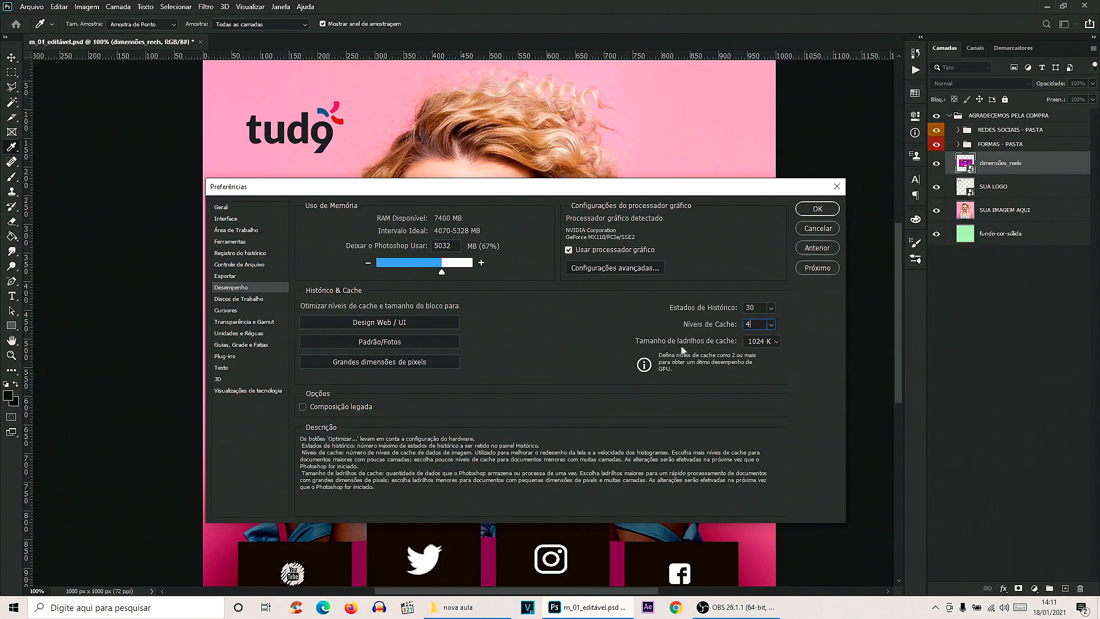
{"action": "left_click", "coordinate": [776, 341]}
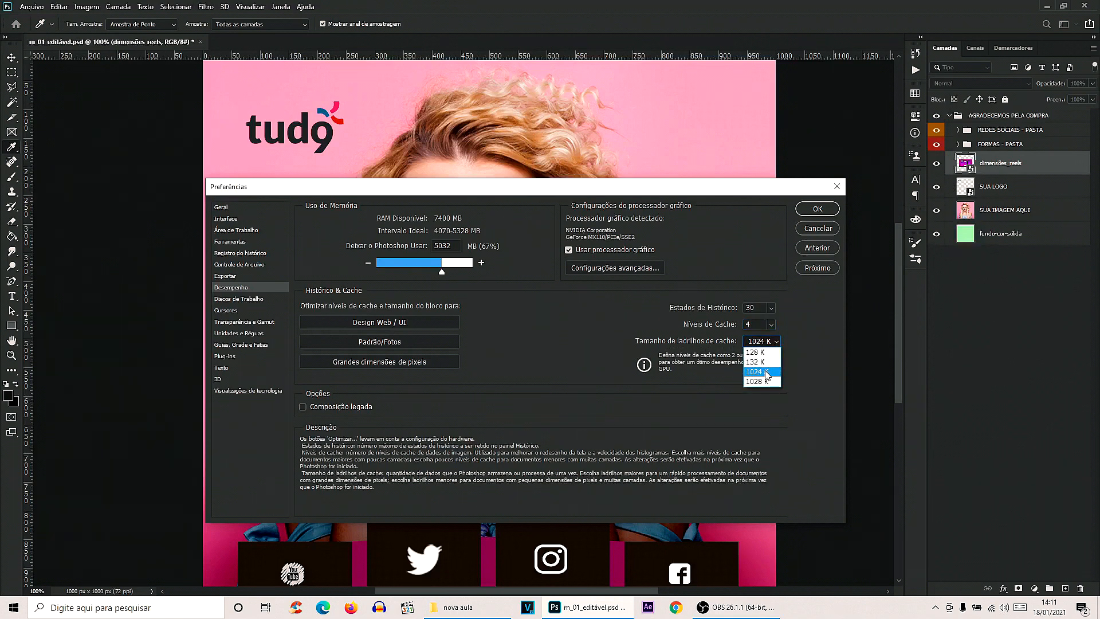
{"action": "left_click", "coordinate": [758, 328]}
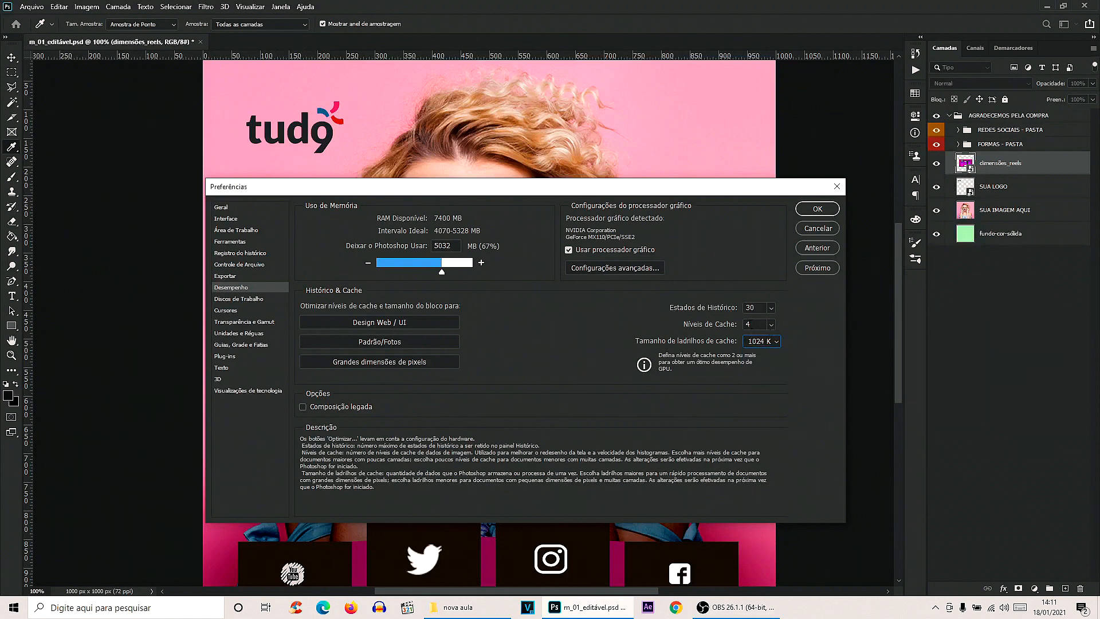
Try 6 cache levels with a 1028 K cache tile size, and set Níveis de Cache back to 4
{"action": "left_click", "coordinate": [776, 339]}
{"action": "left_click", "coordinate": [772, 325]}
{"action": "left_click", "coordinate": [777, 341]}
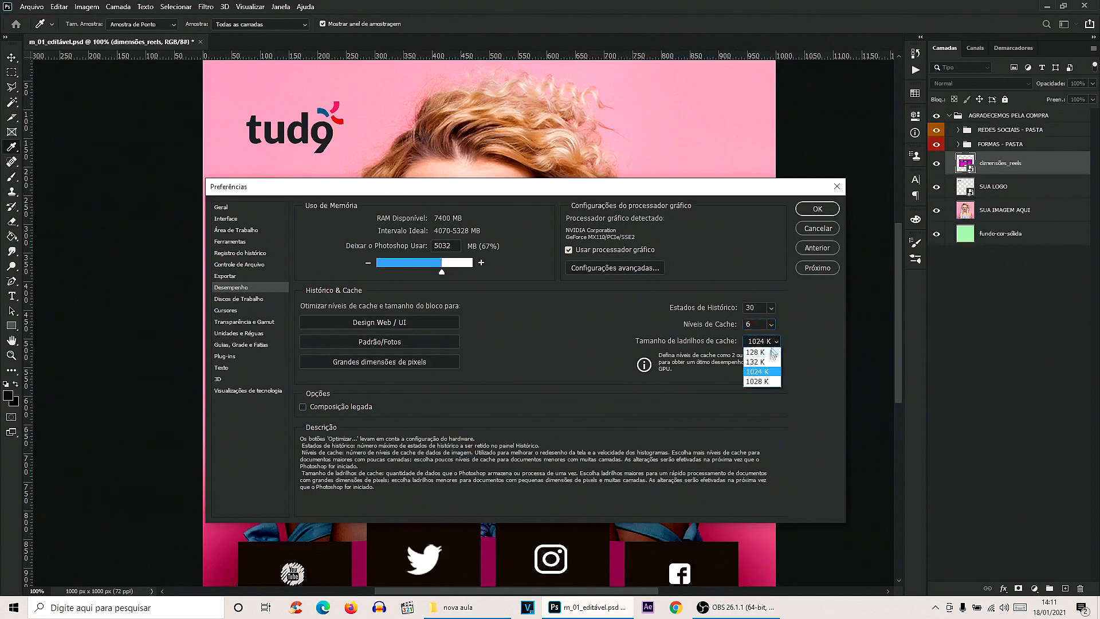
{"action": "left_click", "coordinate": [762, 383]}
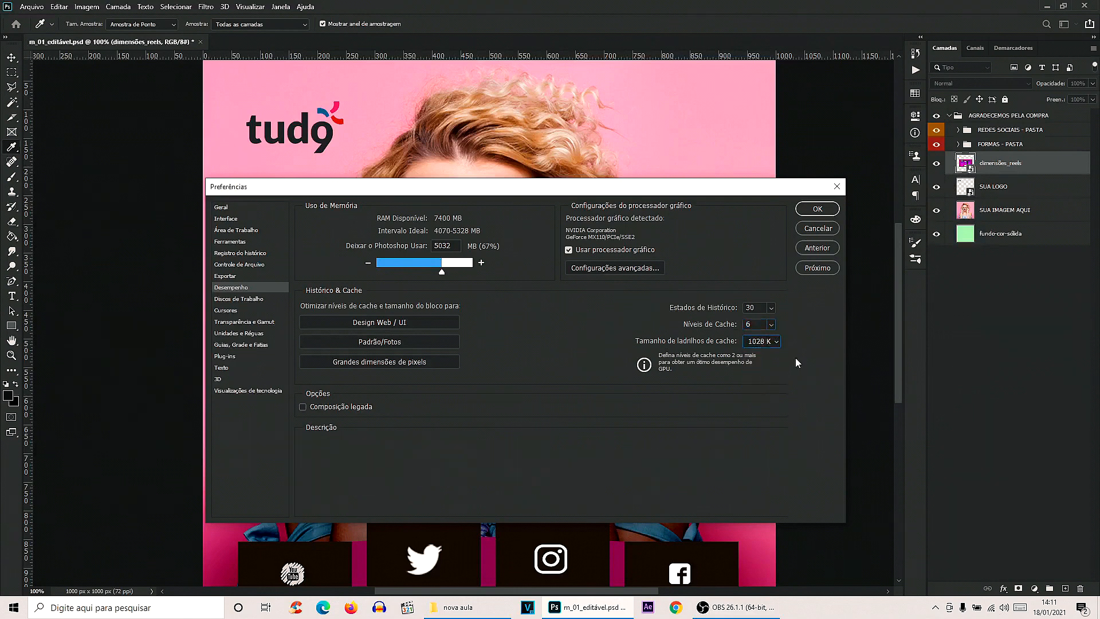
{"action": "left_click", "coordinate": [771, 325]}
{"action": "left_click", "coordinate": [772, 325]}
{"action": "double_click", "coordinate": [758, 325]}
{"action": "type", "text": "4"}
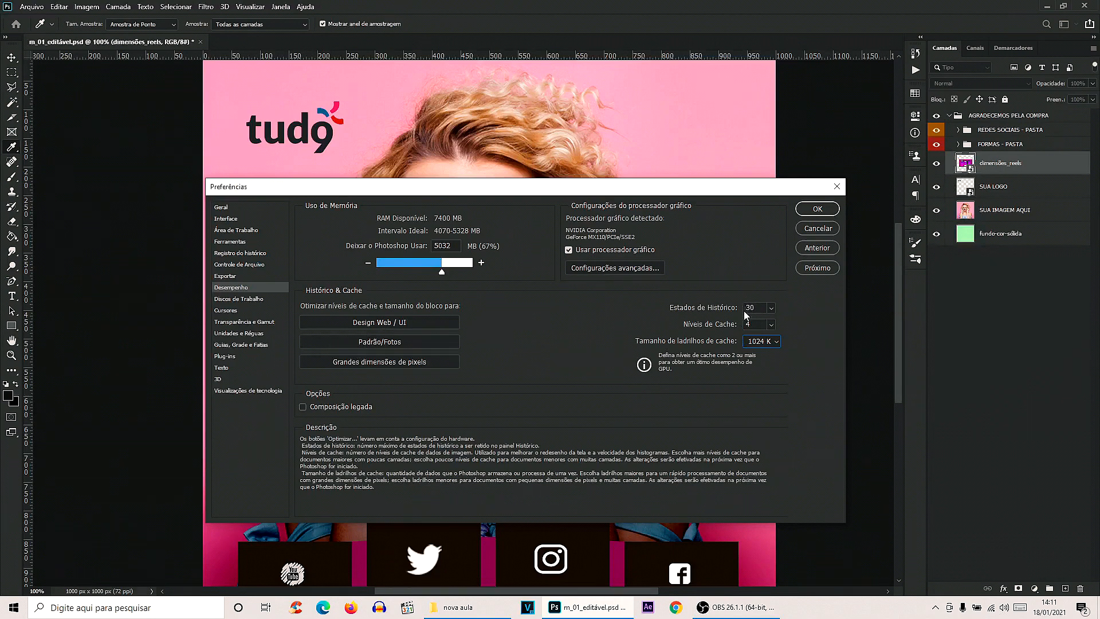
Try the cache optimization presets Design Web / UI, Padrão/Fotos and Grandes dimensões de pixels one after another
{"action": "left_click", "coordinate": [370, 323]}
{"action": "left_click", "coordinate": [380, 342]}
{"action": "left_click", "coordinate": [362, 364]}
Set Níveis de Cache to 4 and Tamanho de ladrilhos de cache to 1024 K
{"action": "left_click", "coordinate": [720, 313]}
{"action": "key", "text": "Tab"}
{"action": "type", "text": "4"}
{"action": "left_click", "coordinate": [775, 342]}
{"action": "left_click", "coordinate": [768, 375]}
Review the Discos de Trabalho preferences, set the painting cursor to Padrão under Cursores, and confirm the preferences
{"action": "left_click", "coordinate": [234, 300]}
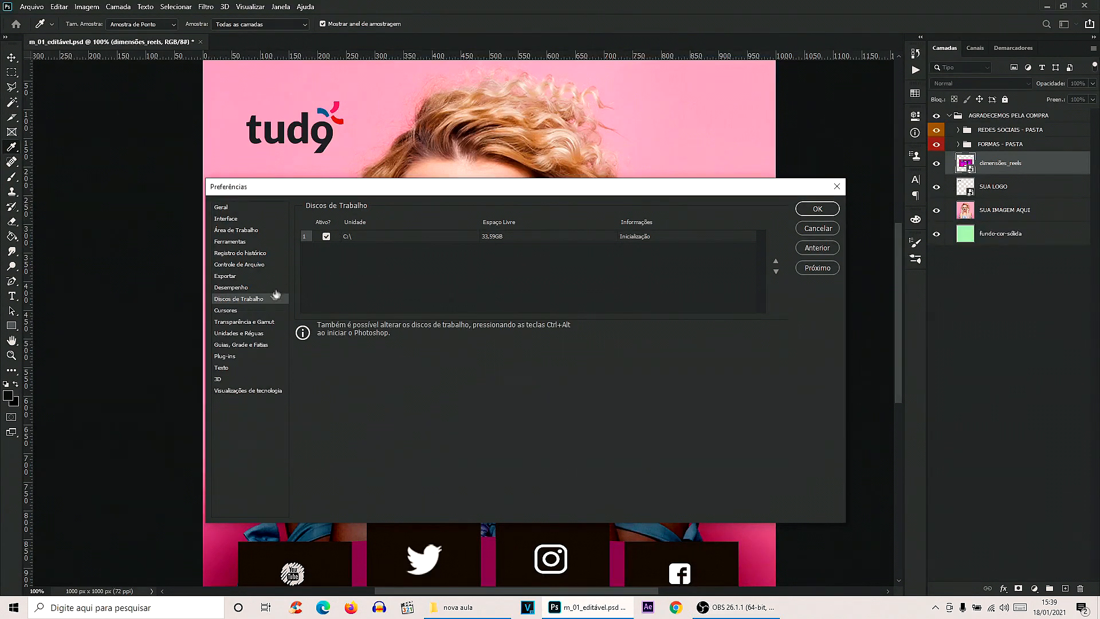
{"action": "left_click", "coordinate": [227, 312]}
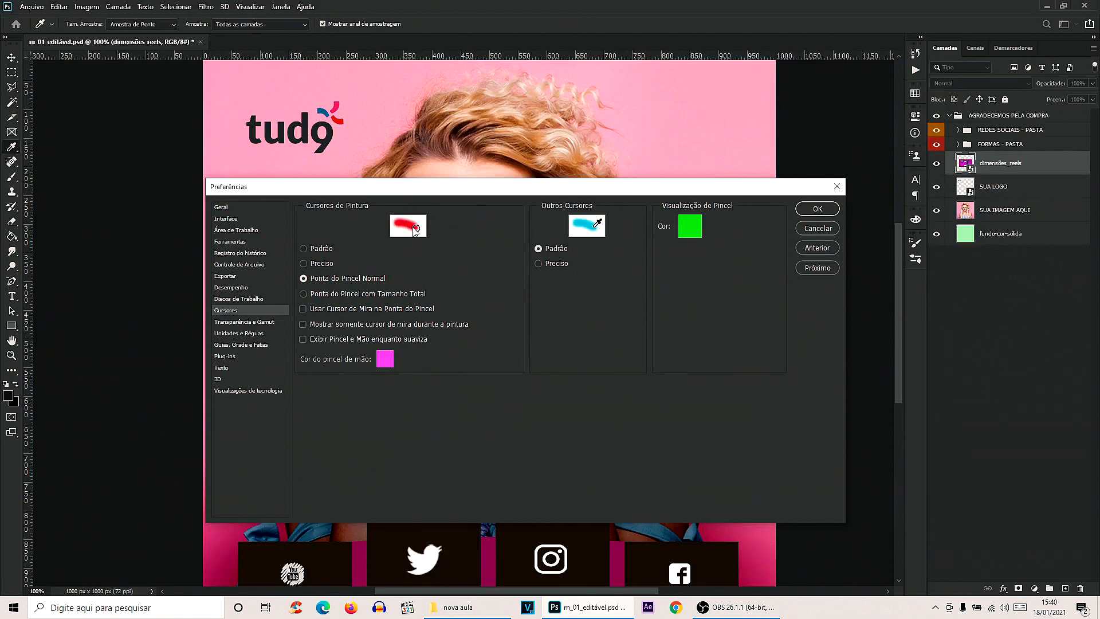
{"action": "left_click", "coordinate": [304, 248]}
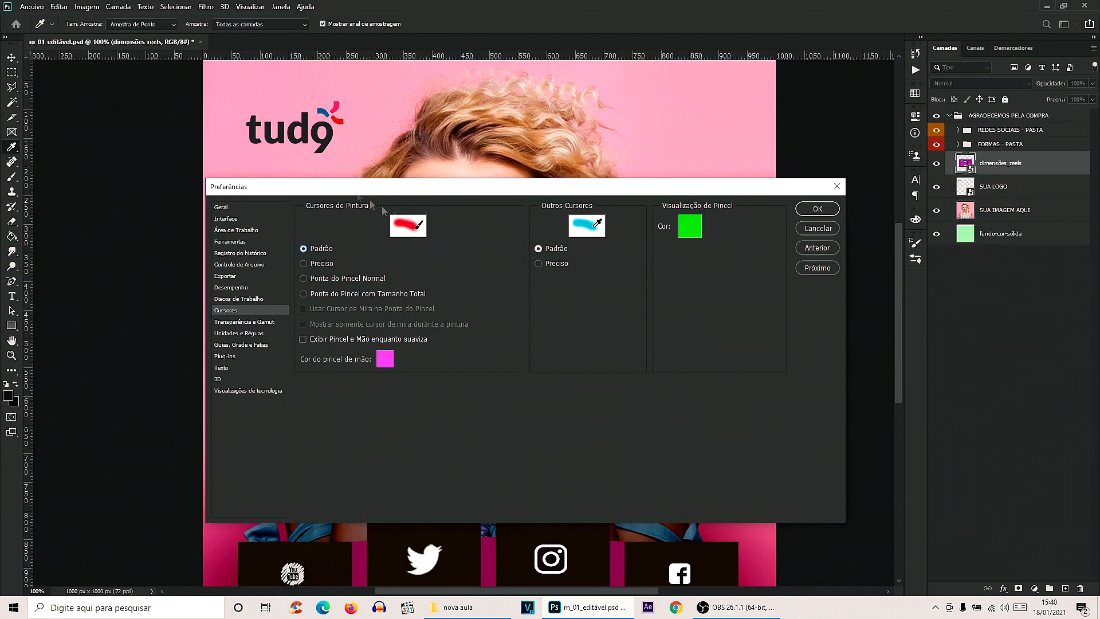
{"action": "left_click", "coordinate": [818, 208]}
Activate the Brush tool and add a new empty layer above dimensões_reels
{"action": "key", "text": "v"}
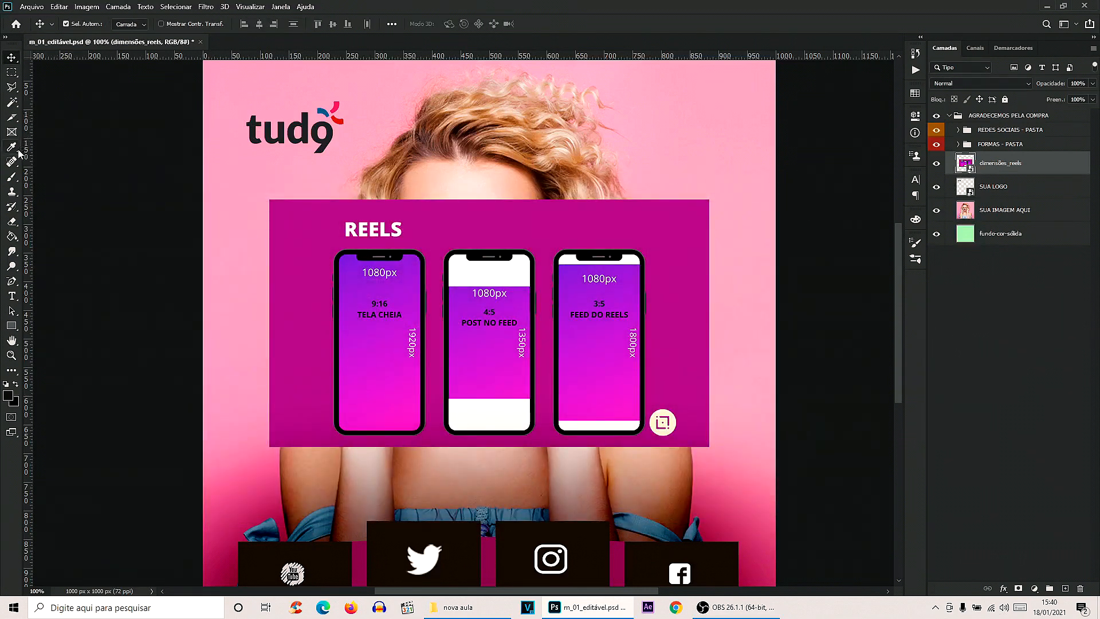
{"action": "left_click", "coordinate": [13, 178]}
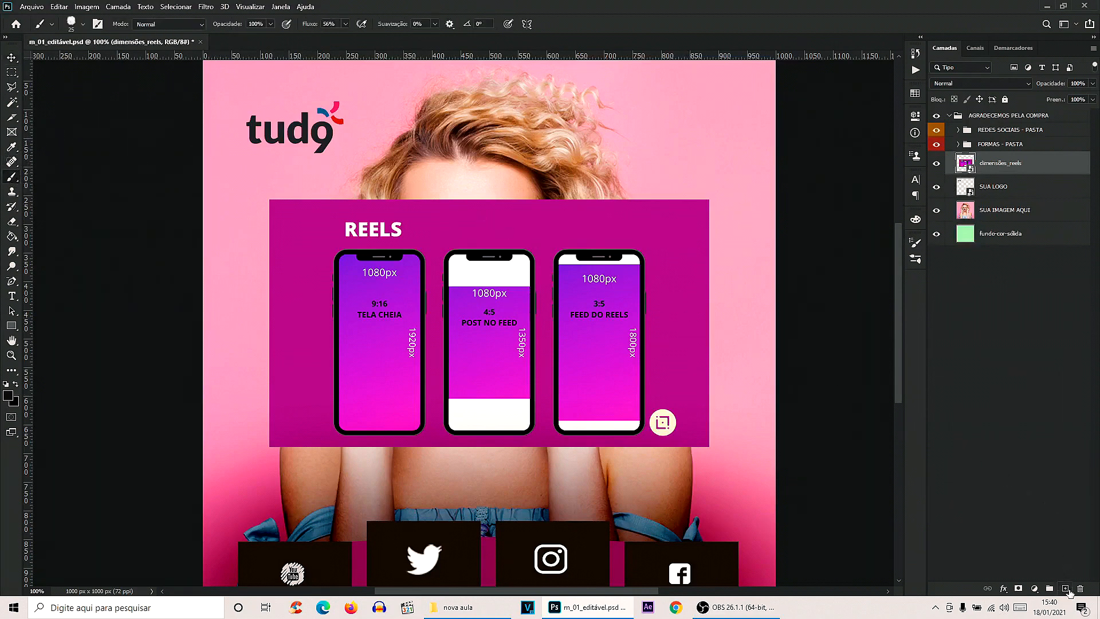
{"action": "left_click", "coordinate": [1066, 588]}
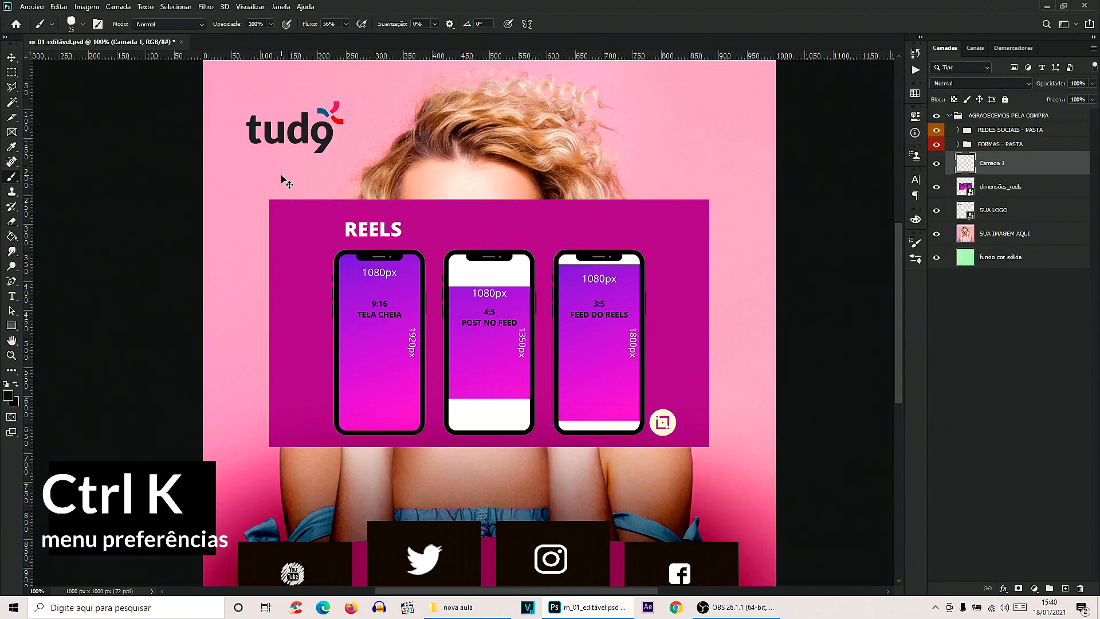
Set the painting cursor to Preciso in the Cursores preferences, confirm, and check the Brush tool's cursor over the canvas
{"action": "key", "text": "ctrl+k"}
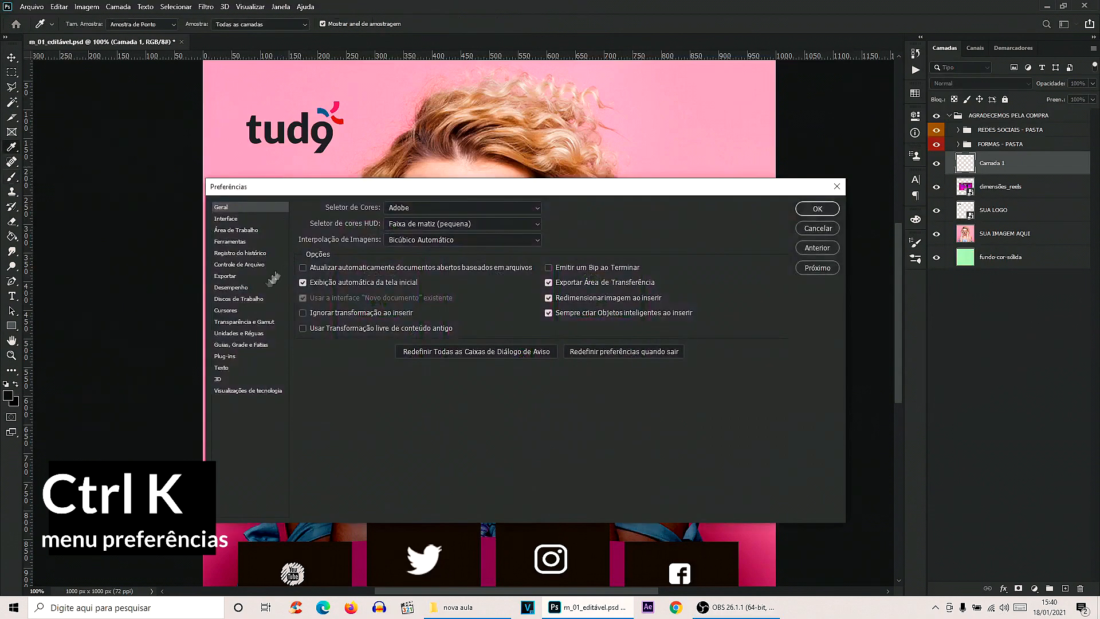
{"action": "left_click", "coordinate": [229, 311]}
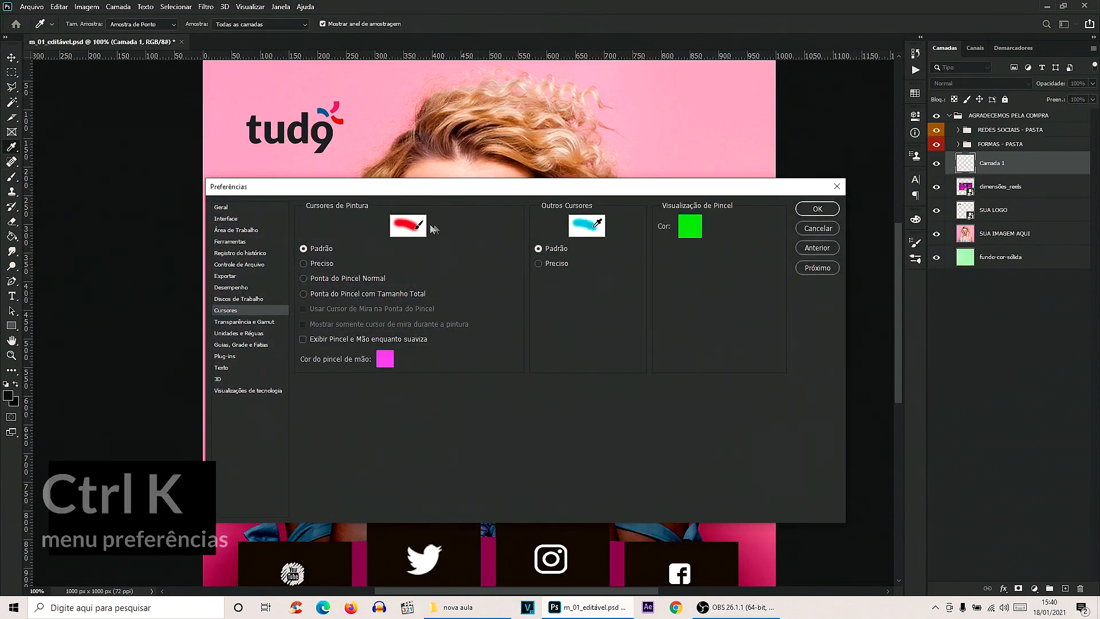
{"action": "left_click", "coordinate": [303, 264]}
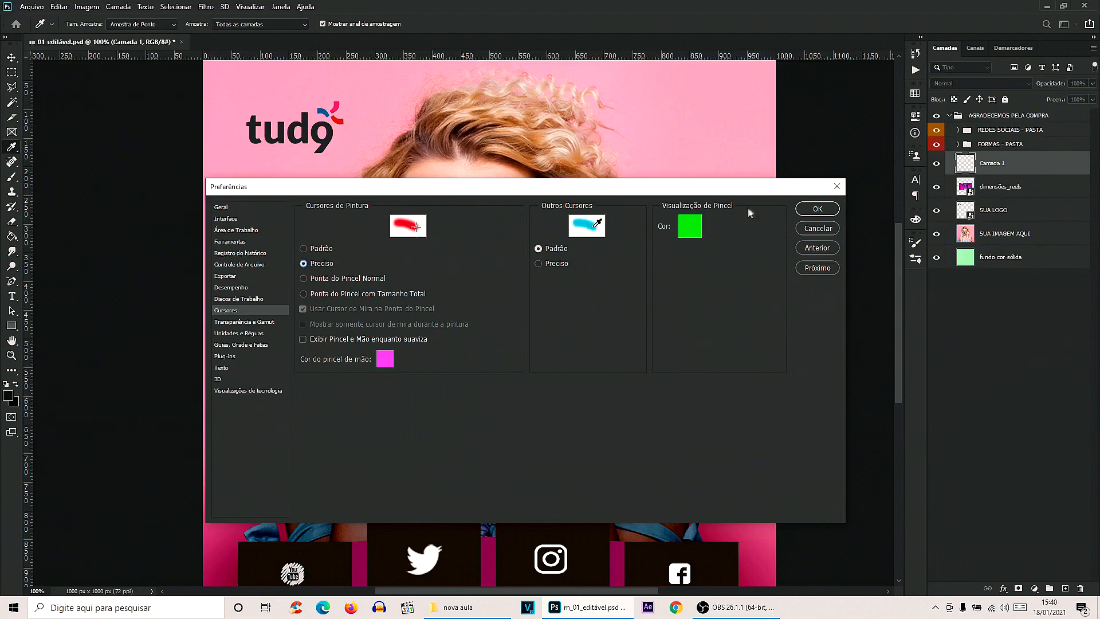
{"action": "left_click", "coordinate": [817, 208]}
{"action": "key", "text": "b"}
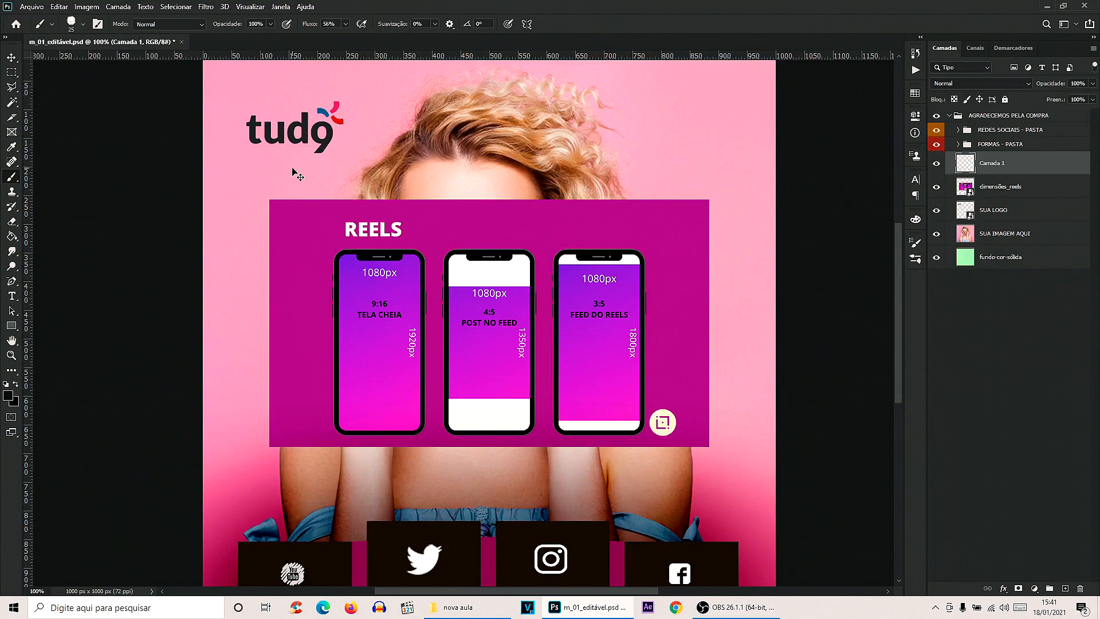
Set the painting cursor to Ponta do Pincel Normal in the Cursores preferences and confirm
{"action": "key", "text": "ctrl+k"}
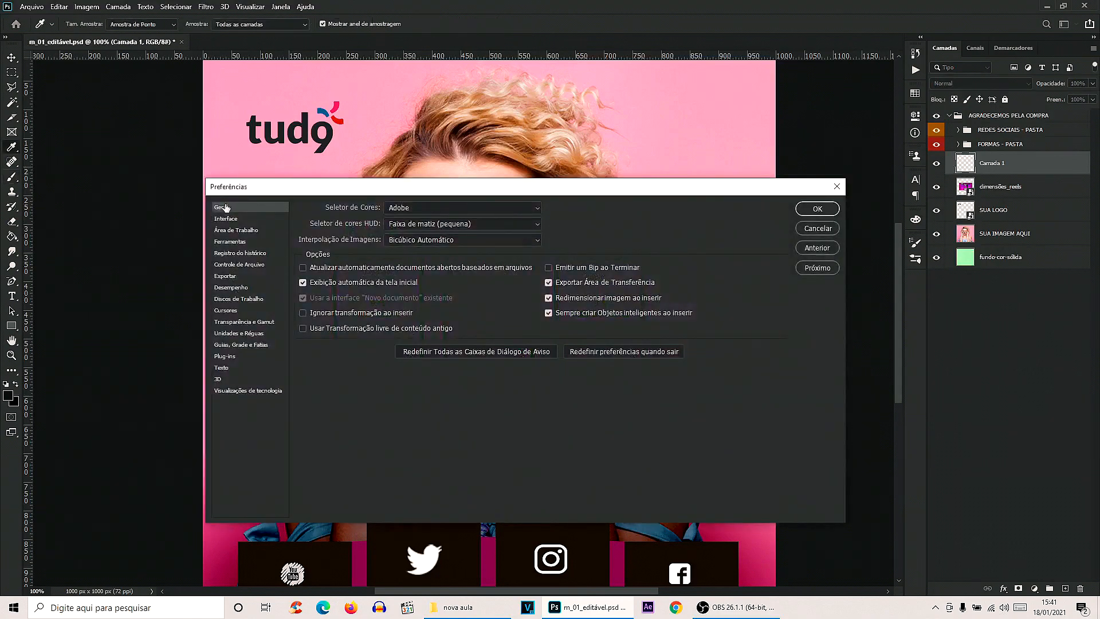
{"action": "left_click", "coordinate": [228, 312]}
{"action": "left_click", "coordinate": [352, 279]}
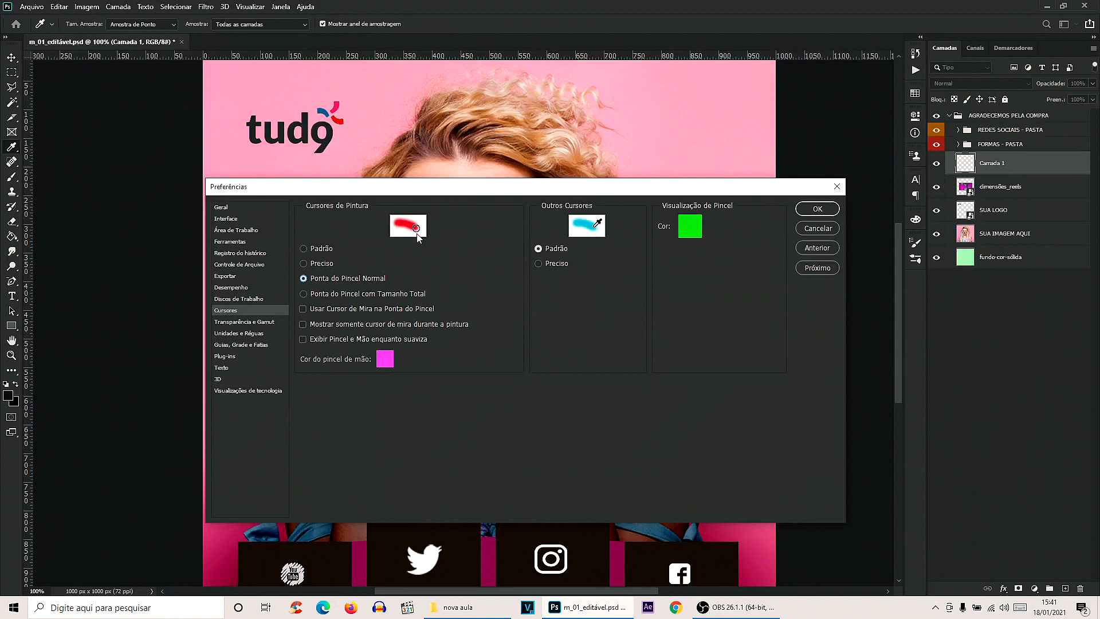
{"action": "left_click", "coordinate": [818, 209]}
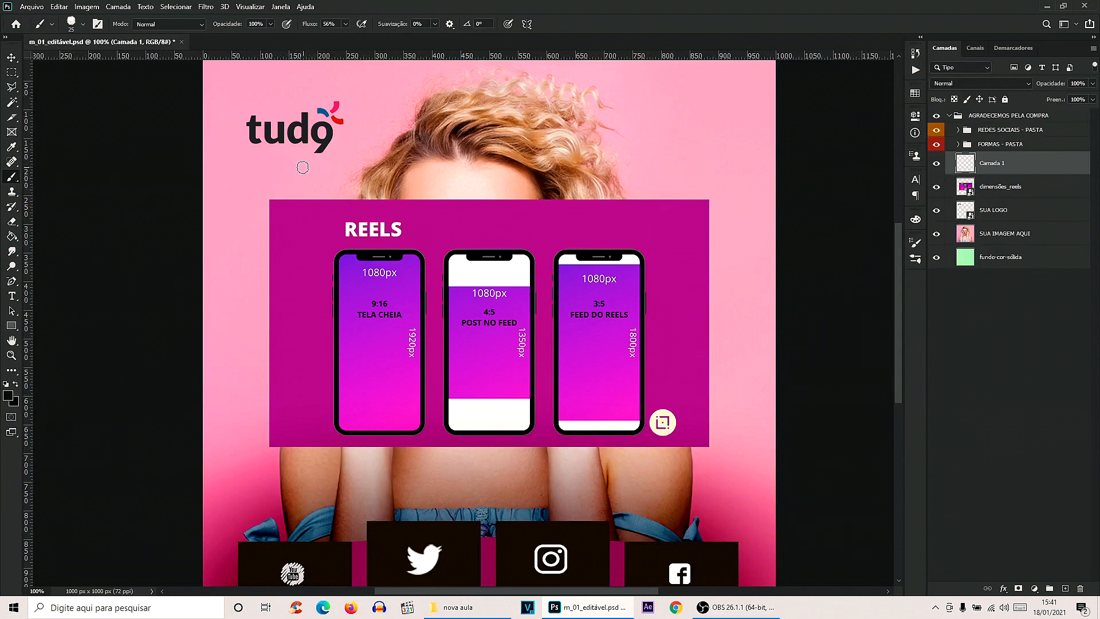
Paint freehand black brush strokes on Camada 1 over the logo area, the woman's hair and the REELS banner
{"action": "mouse_move", "coordinate": [303, 167]}
{"action": "left_mouse_down"}
{"action": "mouse_move", "coordinate": [287, 183]}
{"action": "mouse_move", "coordinate": [351, 209]}
{"action": "mouse_move", "coordinate": [280, 220]}
{"action": "mouse_move", "coordinate": [345, 202]}
{"action": "mouse_move", "coordinate": [408, 237]}
{"action": "mouse_move", "coordinate": [352, 259]}
{"action": "mouse_move", "coordinate": [366, 280]}
{"action": "left_mouse_up"}
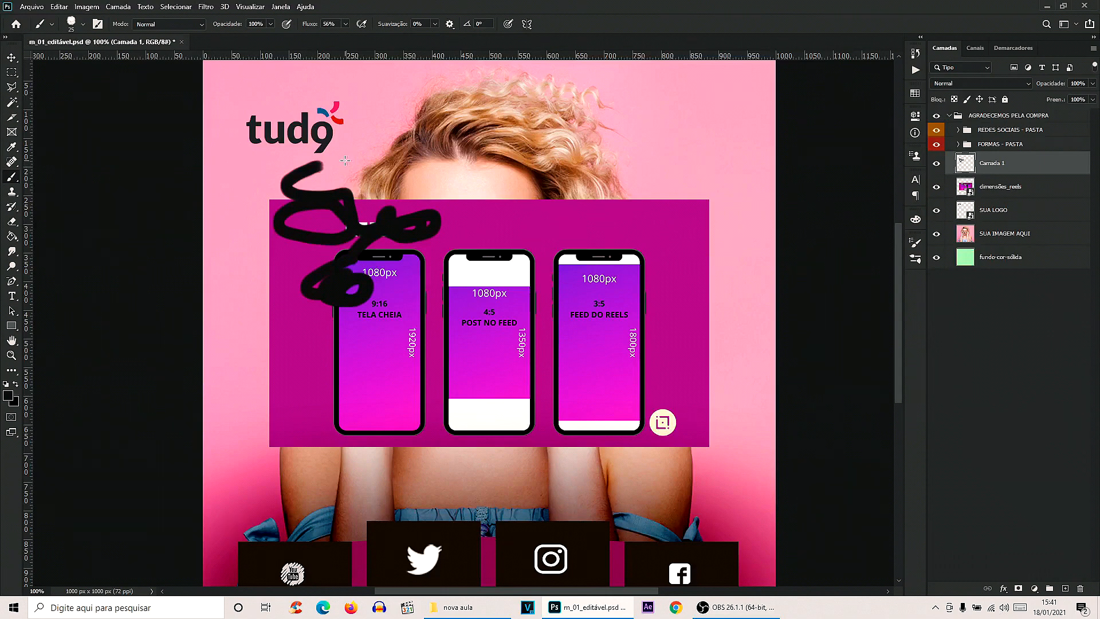
{"action": "mouse_move", "coordinate": [337, 168]}
{"action": "left_mouse_down"}
{"action": "mouse_move", "coordinate": [370, 148]}
{"action": "mouse_move", "coordinate": [360, 154]}
{"action": "mouse_move", "coordinate": [443, 224]}
{"action": "mouse_move", "coordinate": [485, 215]}
{"action": "mouse_move", "coordinate": [472, 246]}
{"action": "left_mouse_up"}
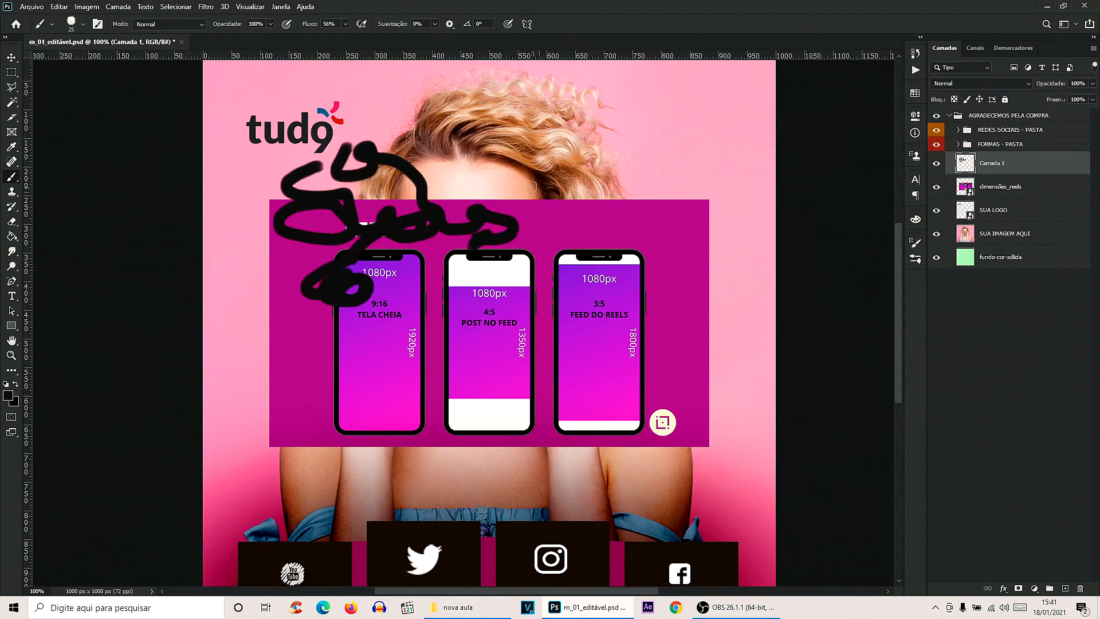
{"action": "left_click_drag", "start_coordinate": [452, 164], "coordinate": [494, 202]}
Reopen the Cursores preferences
{"action": "key", "text": "i"}
{"action": "key", "text": "ctrl+k"}
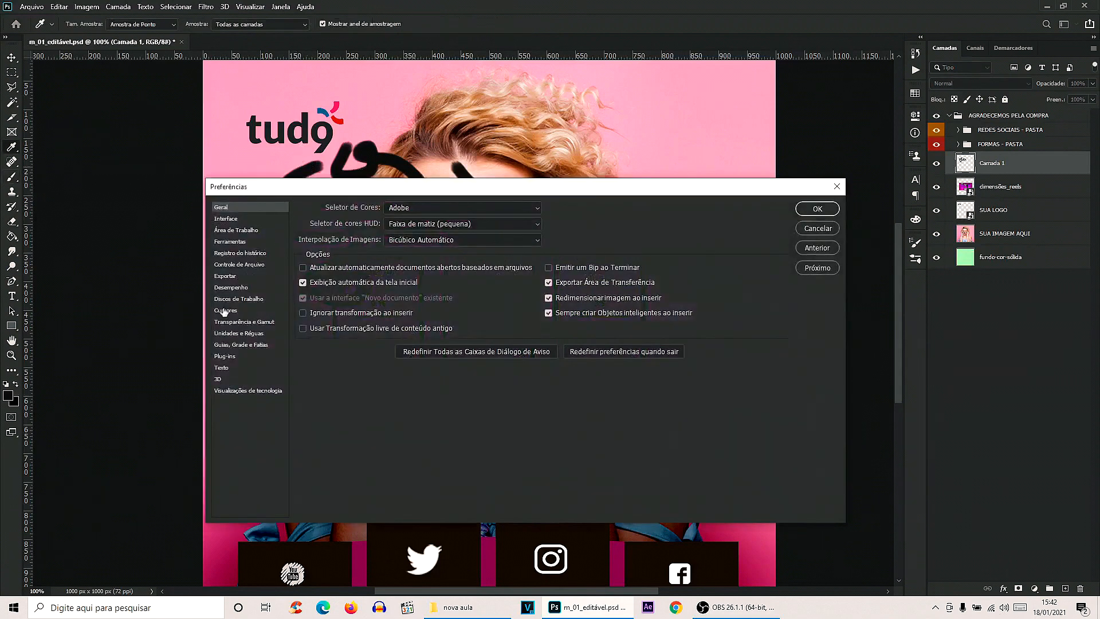
{"action": "left_click", "coordinate": [224, 311]}
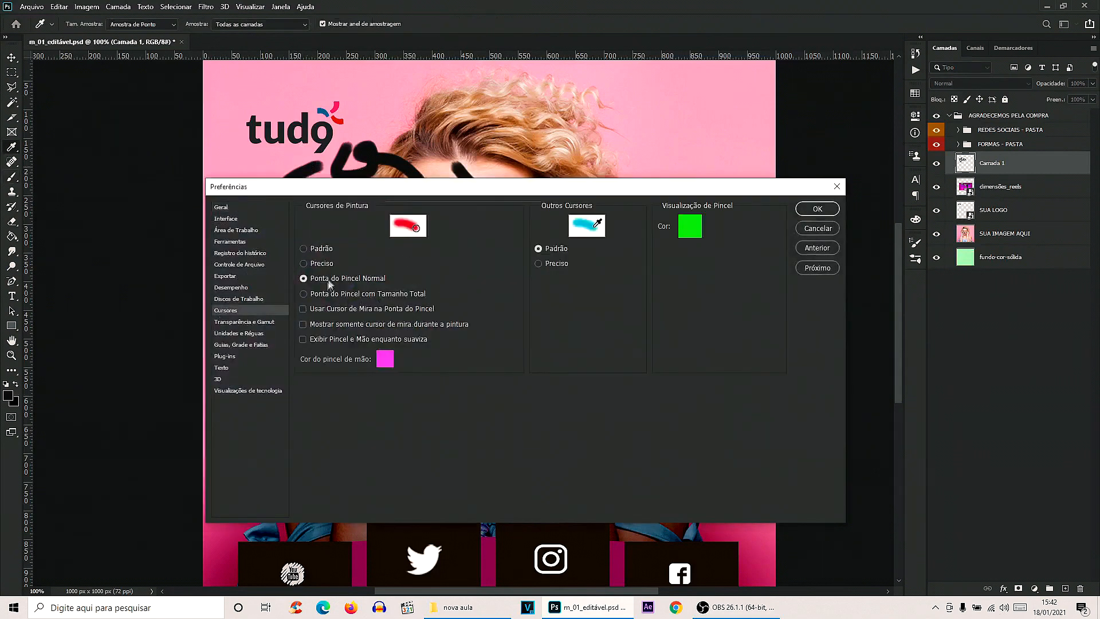